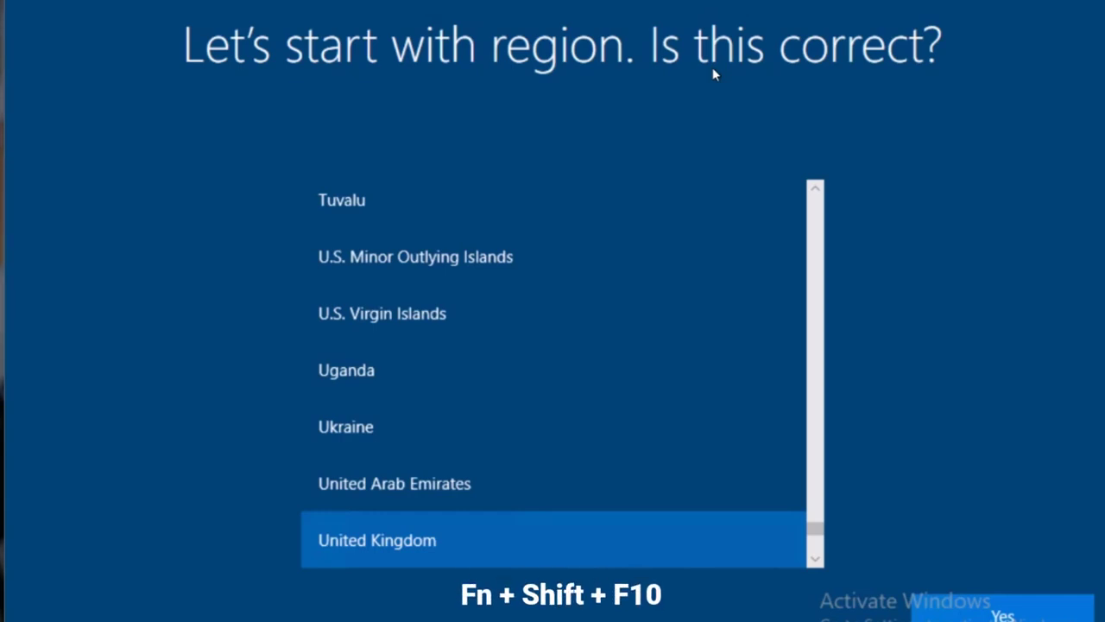
# Open an administrator Command Prompt over the Windows Setup region screen with Shift+F10.
pyautogui.hotkey('shift', 'F10')
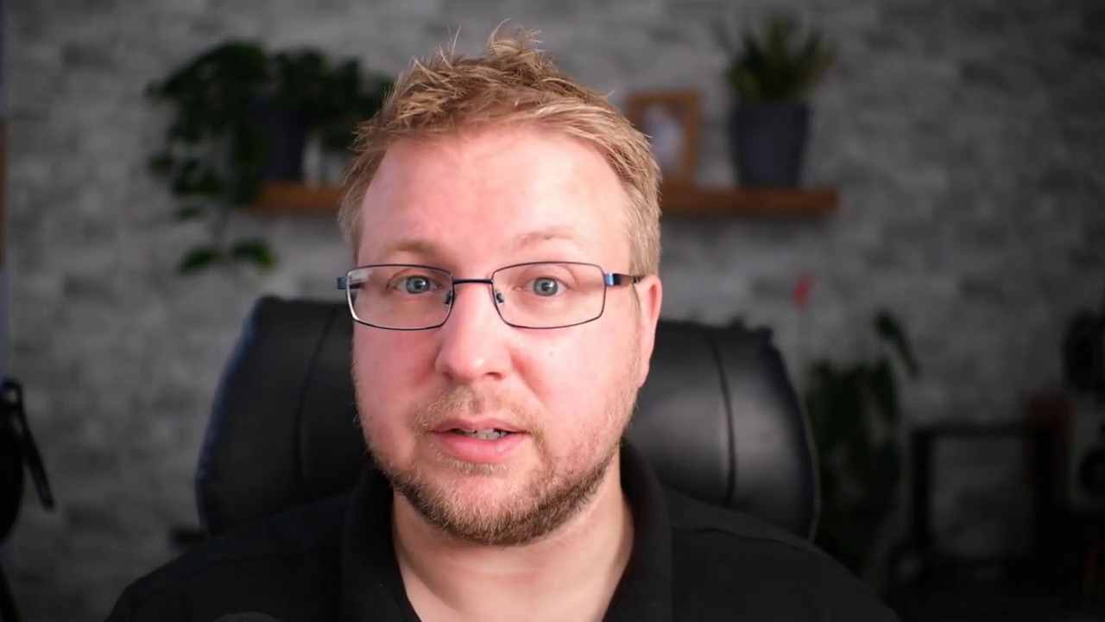
# Start PowerShell and install the Get-WindowsAutopilotInfo script, accepting the PATH and NuGet prompts.
pyautogui.write('install-script get-windowsautopilotinfo')
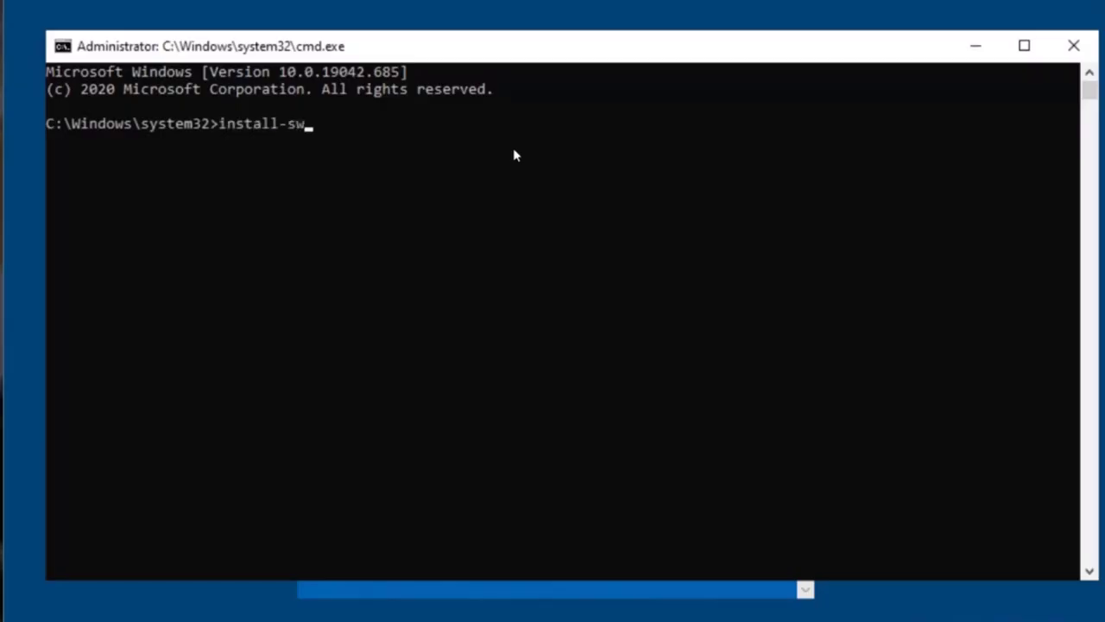
pyautogui.press('Return')
pyautogui.write('powershell')
pyautogui.press('Return')
pyautogui.write('install-script get-windowsautopilotinfo')
pyautogui.press('Return')
pyautogui.write('y')
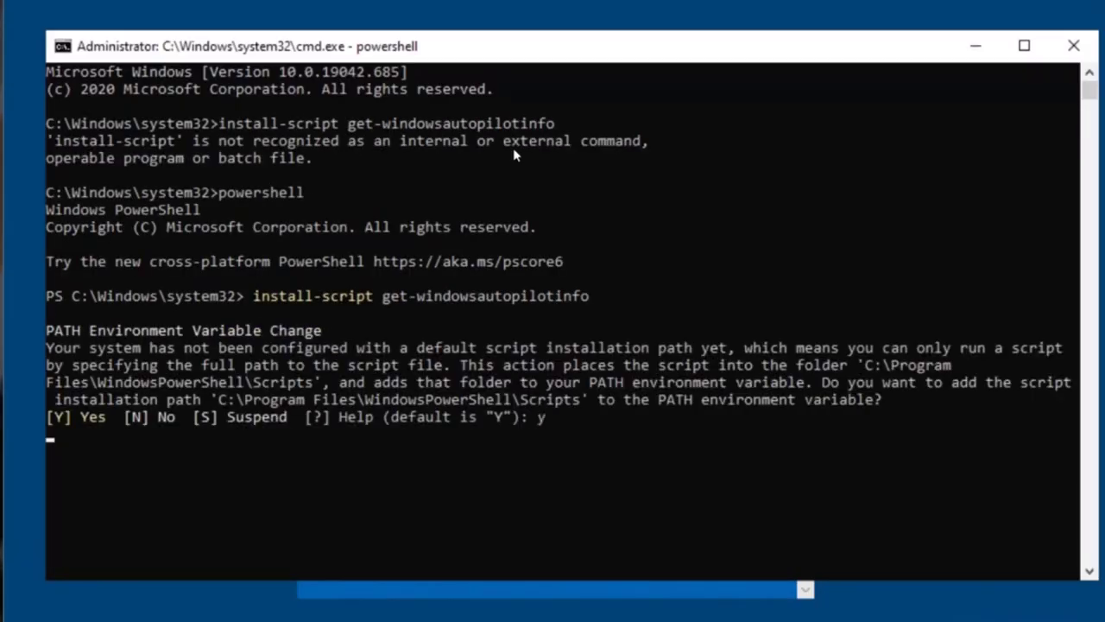
pyautogui.press('Return')
pyautogui.write('y')
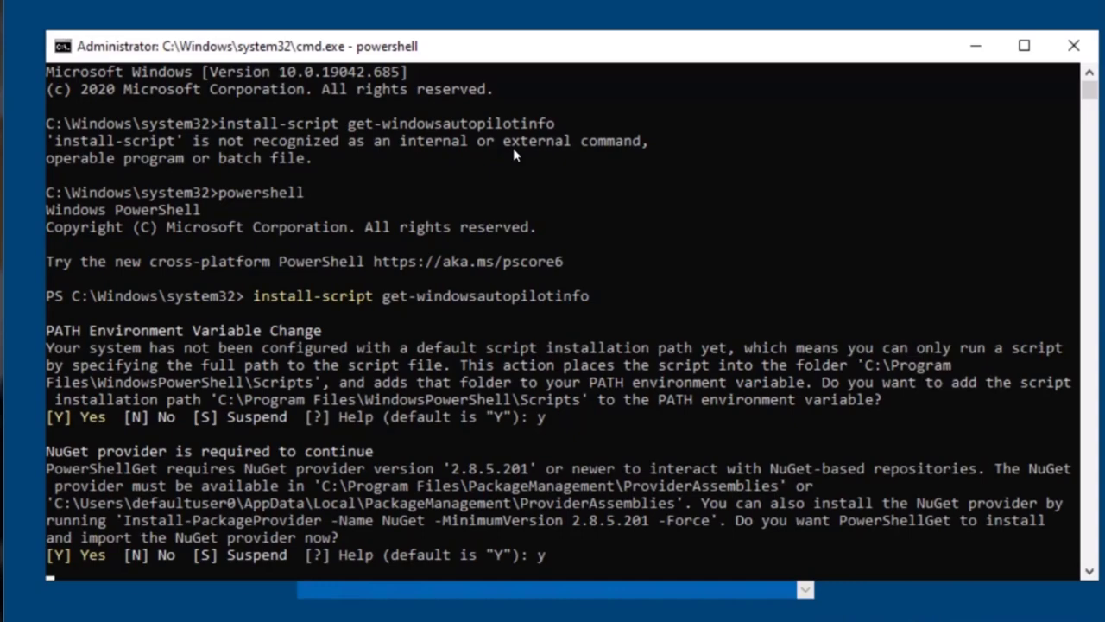
pyautogui.write('y')
pyautogui.press('Return')
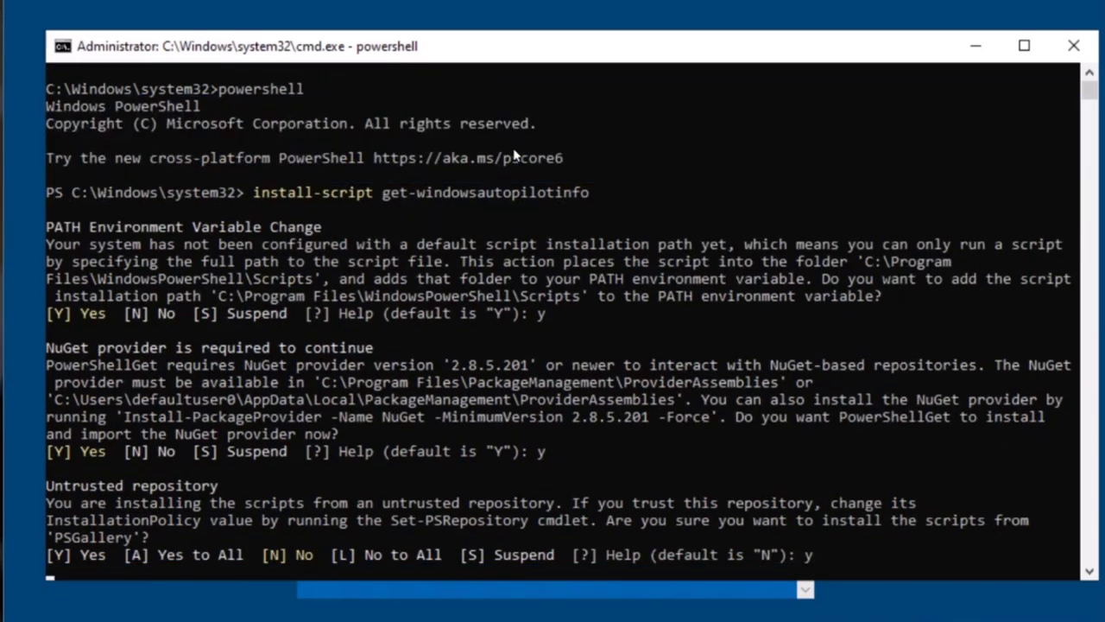
# Set the execution policy to bypass and run Get-WindowsAutopilotInfo -Online.
pyautogui.write('get-windowsautopilotinfo -online')
pyautogui.press('Return')
pyautogui.write('Set-ExecutionPolicy bypass')
pyautogui.press('Return')
pyautogui.write('get-windowsautopilotinfo -online')
pyautogui.press('Return')
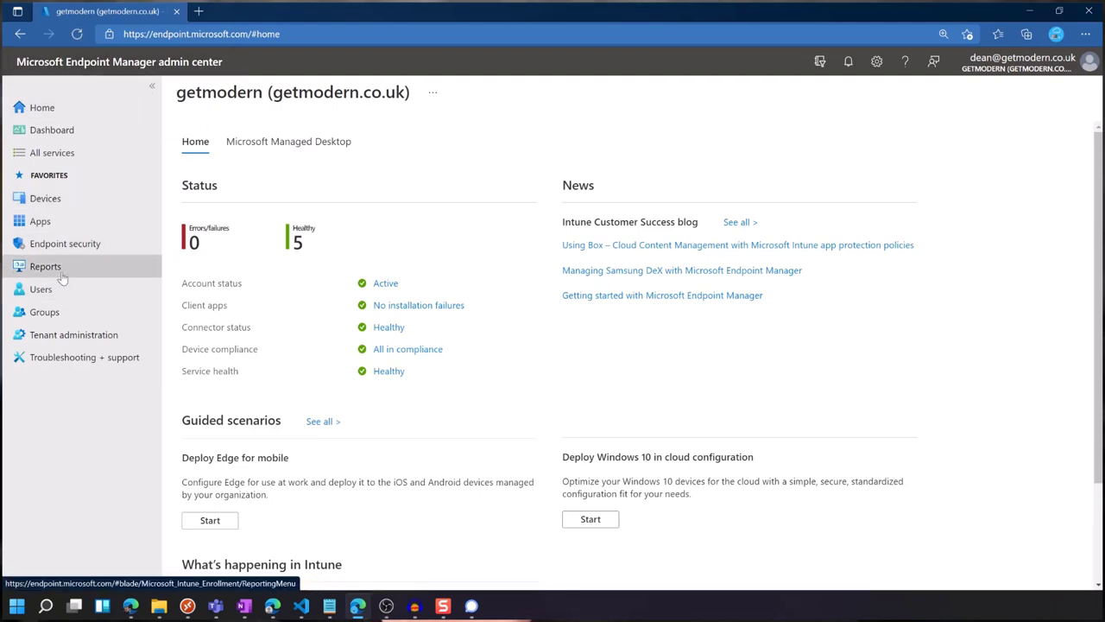
# Go through Devices > Windows > Windows enrollment to the Intune Connector for Active Directory page.
pyautogui.click(82, 204)
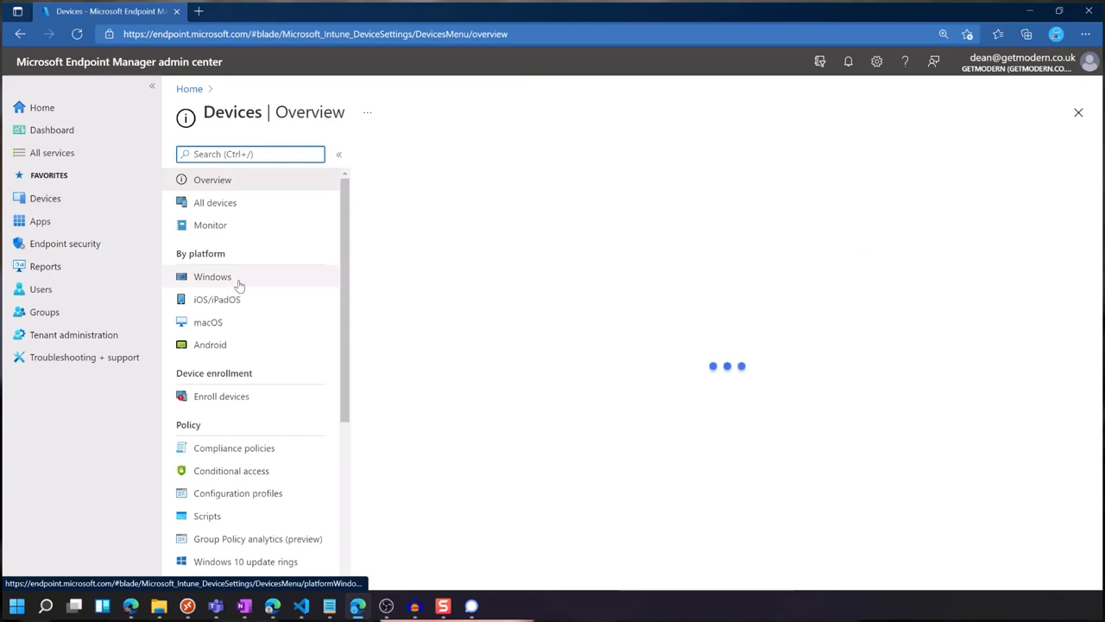
pyautogui.click(241, 283)
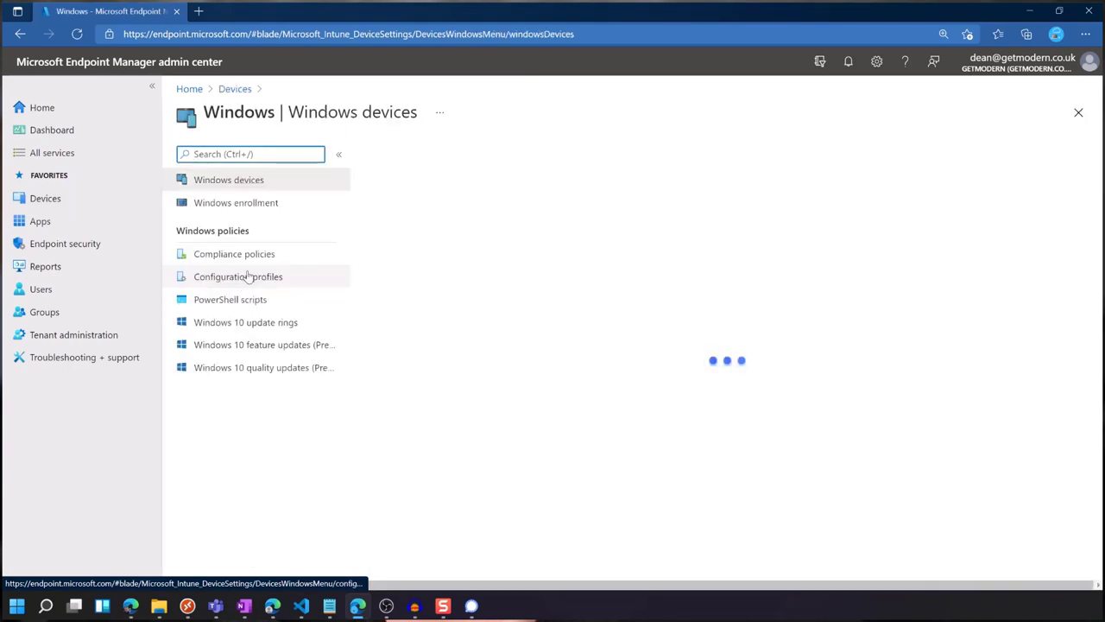
pyautogui.click(288, 207)
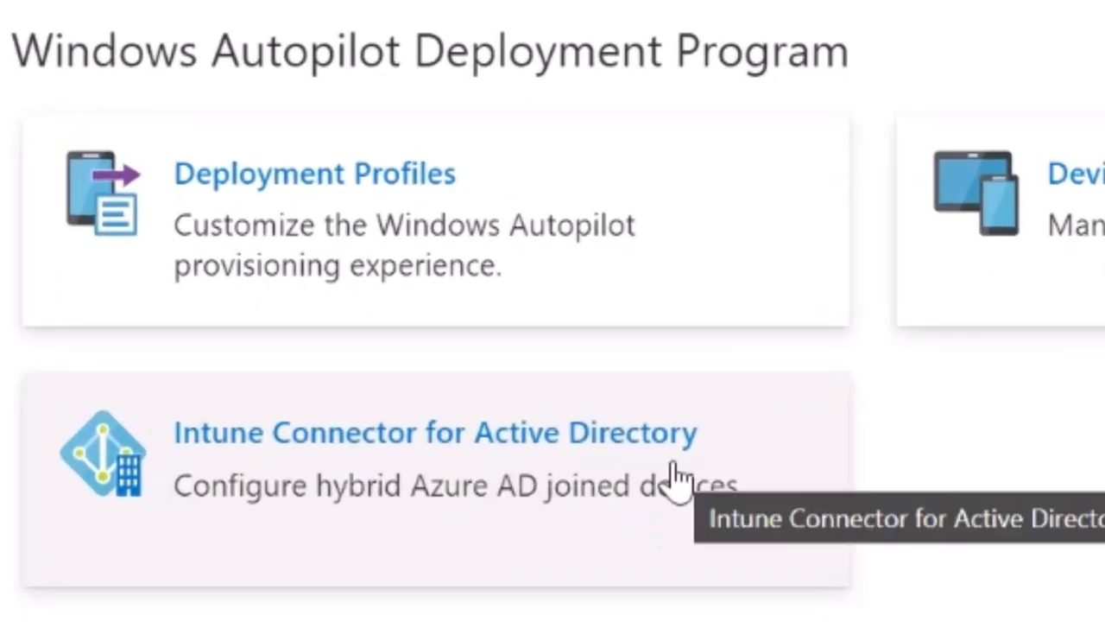
pyautogui.click(670, 466)
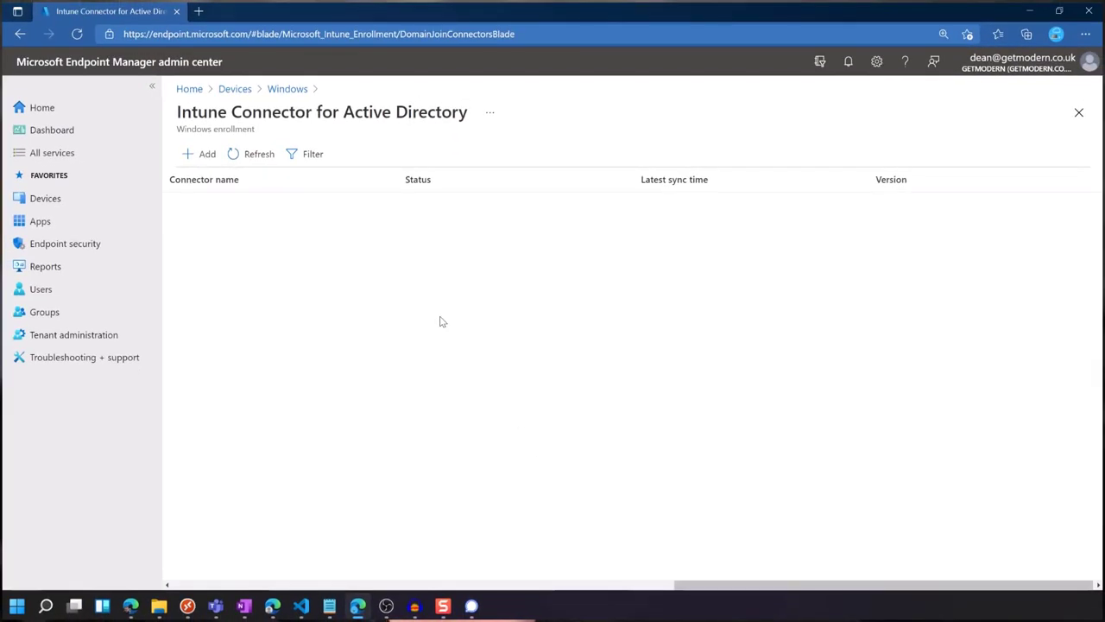
# Add a connector and download the ODJConnectorBootstrapper.exe on-premises connector installer.
pyautogui.click(205, 153)
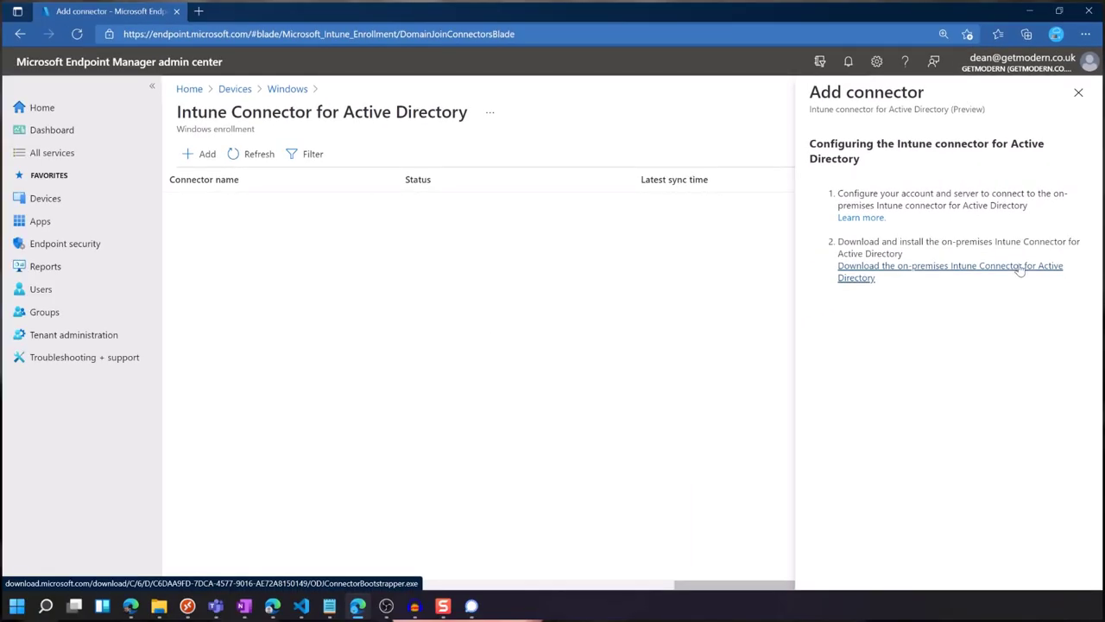
pyautogui.click(1019, 270)
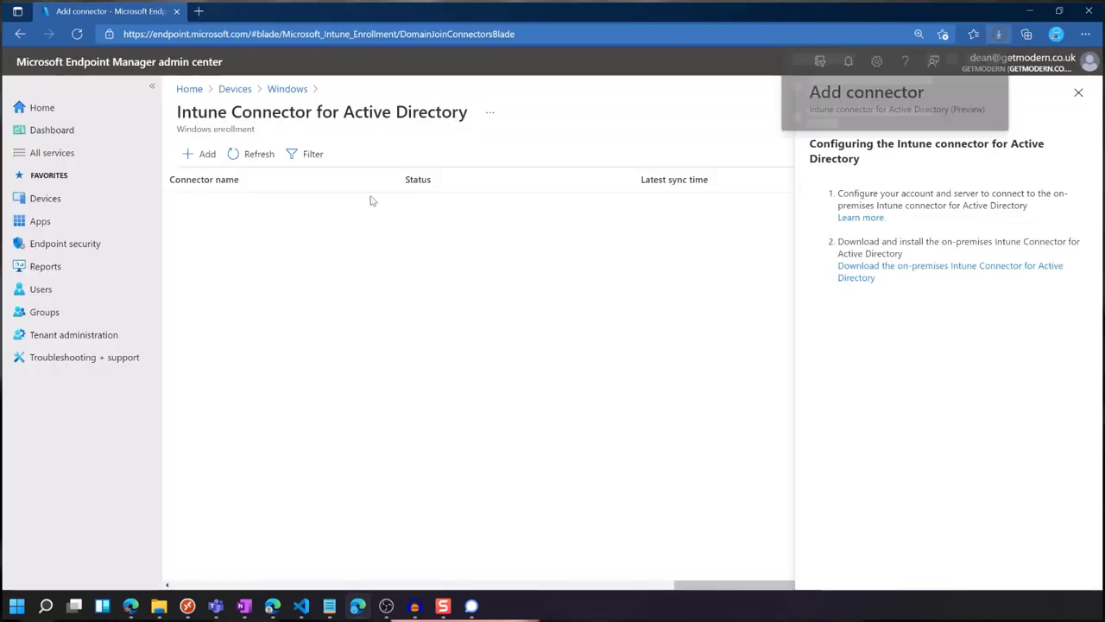
pyautogui.moveTo(880, 125)
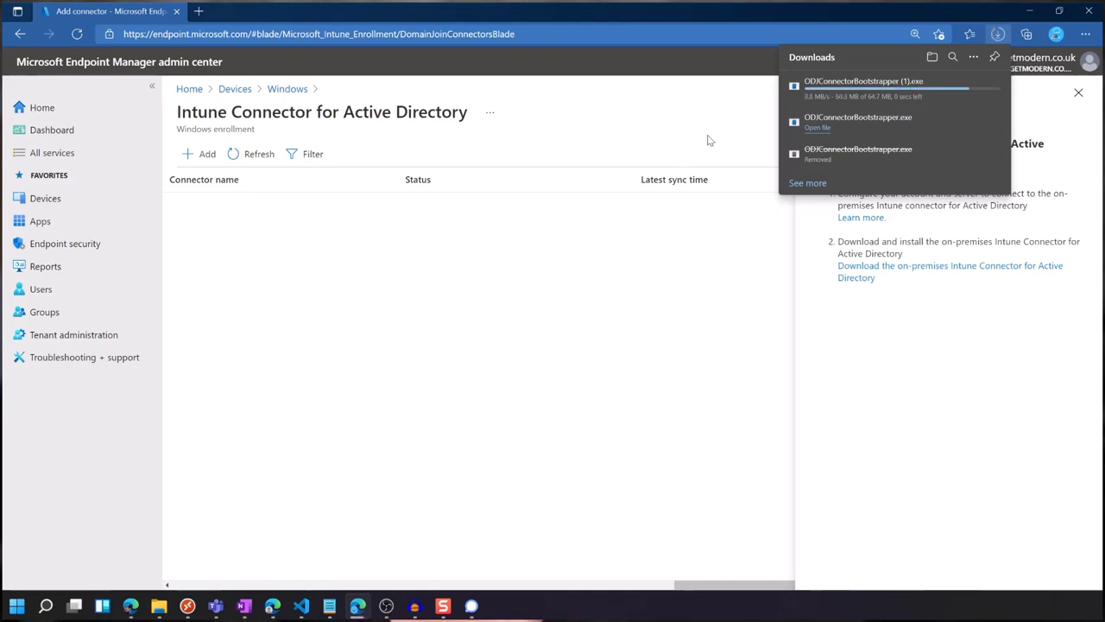
pyautogui.moveTo(987, 84)
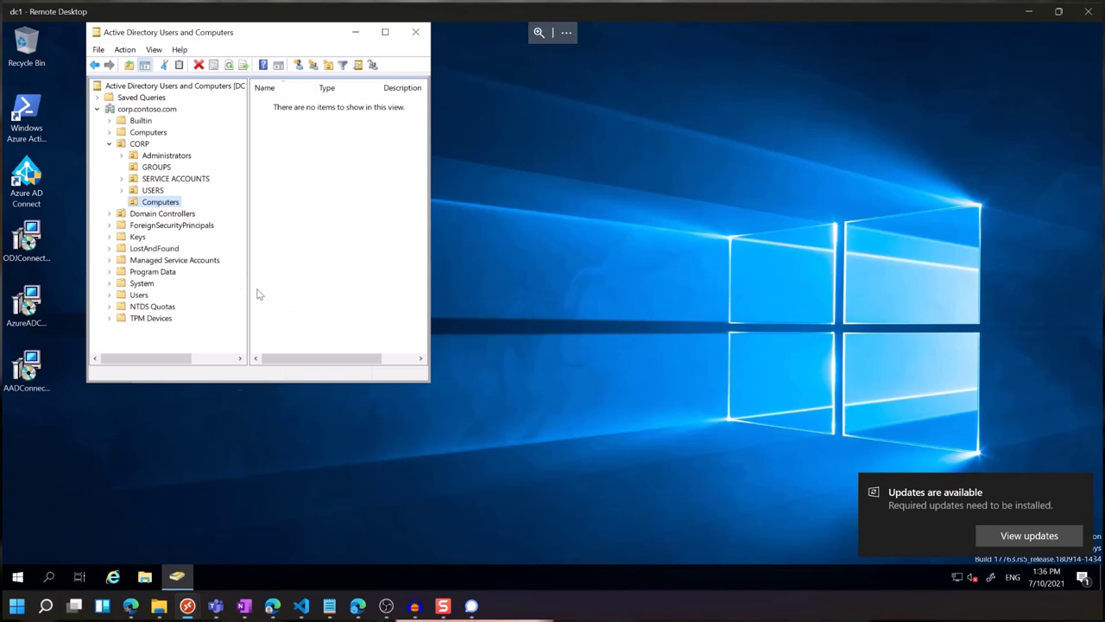
# Launch the ODJConnectorBootstrapper installer from dc1's desktop.
pyautogui.click(27, 266)
pyautogui.moveTo(34, 269)
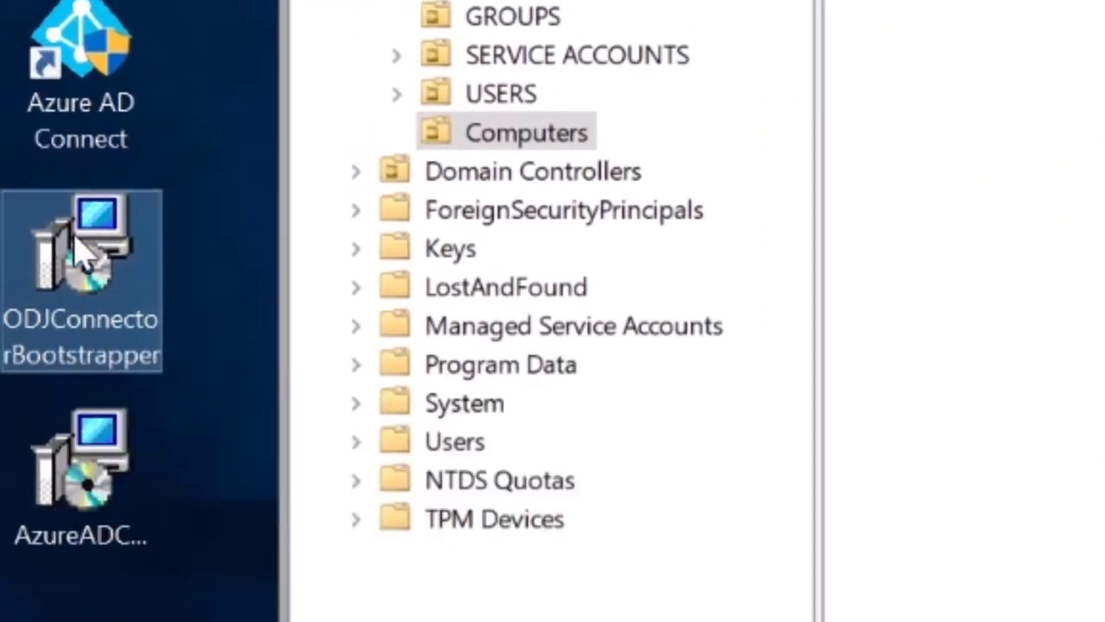
pyautogui.moveTo(76, 249)
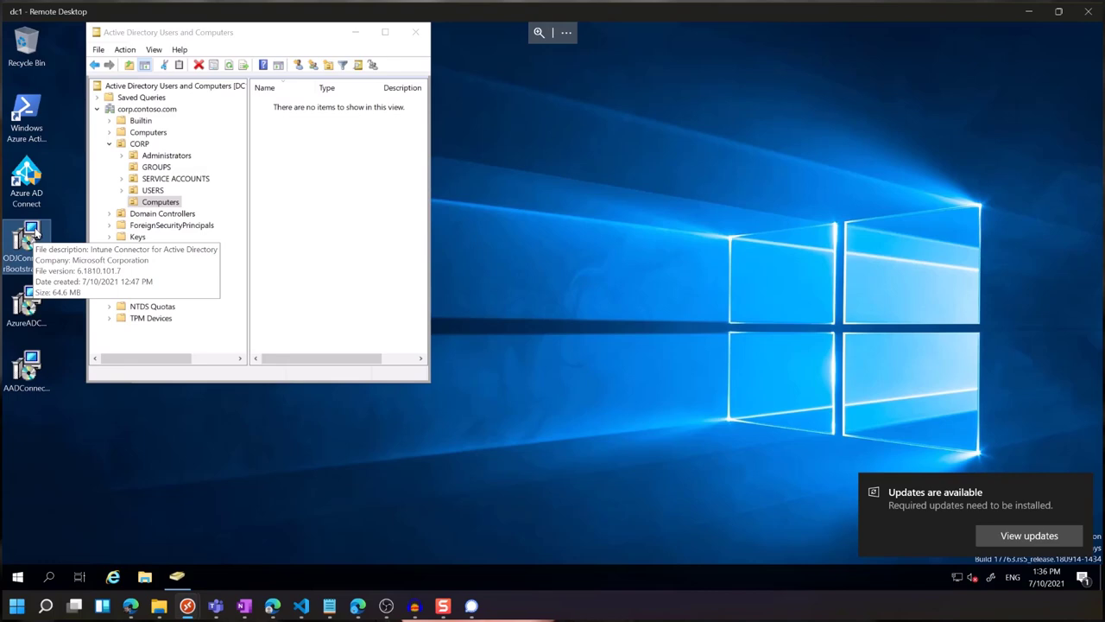
pyautogui.doubleClick(36, 231)
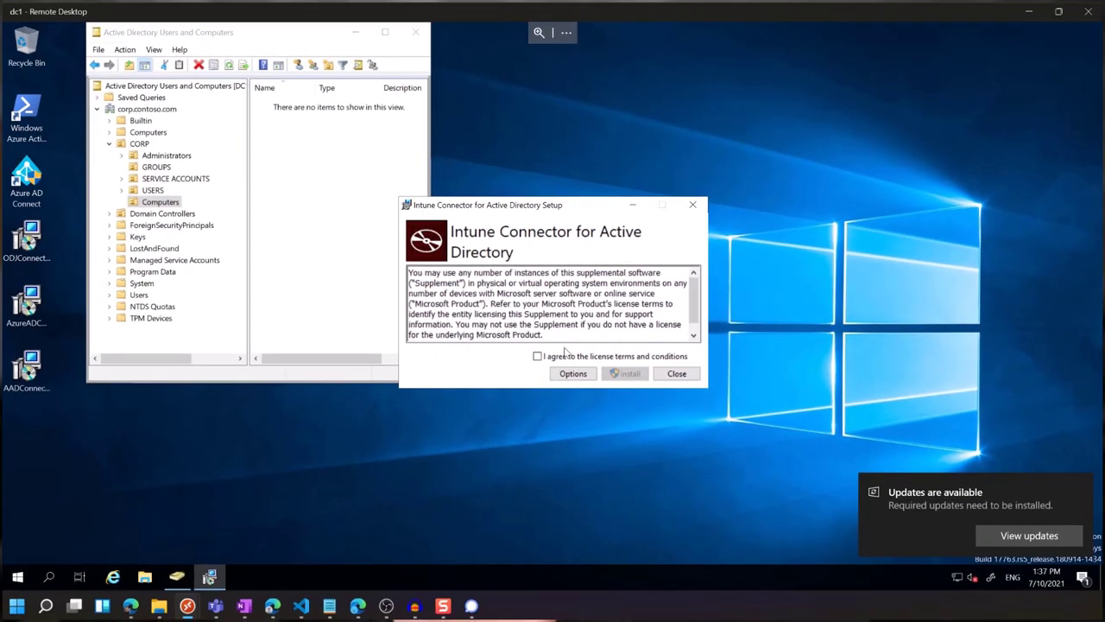
# Accept the license terms, install the connector, and start Configure Now, approving both UAC prompts.
pyautogui.click(567, 355)
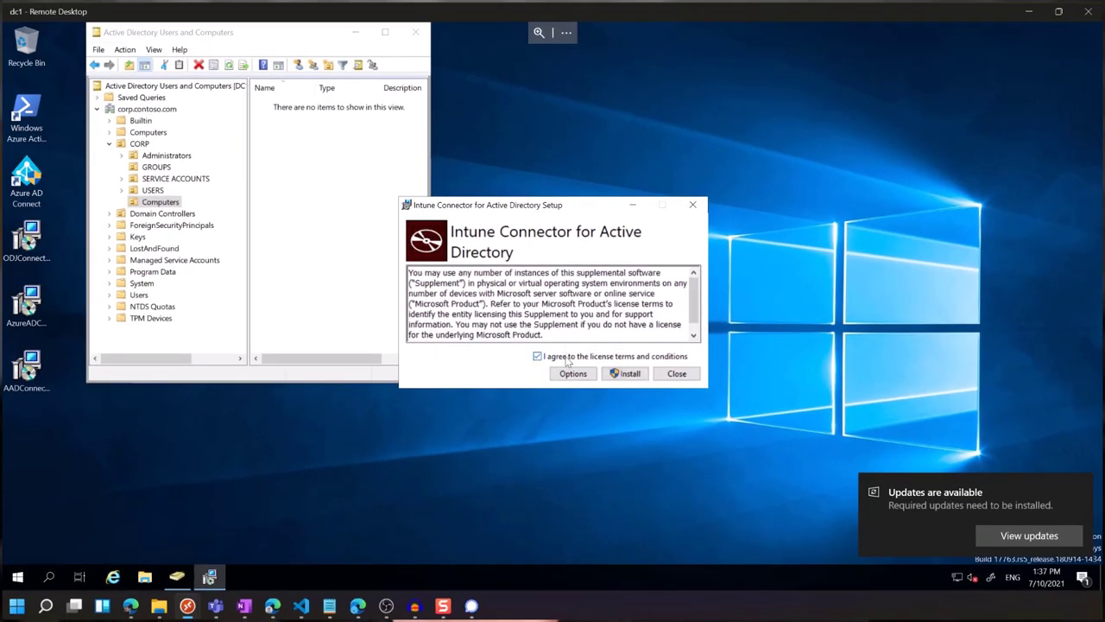
pyautogui.click(627, 377)
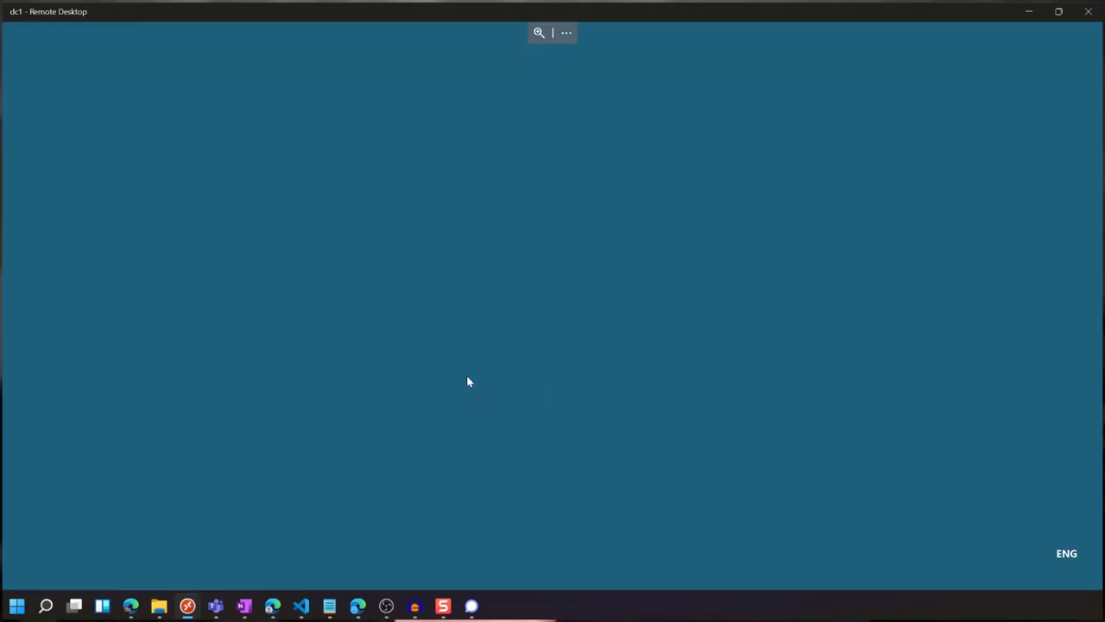
pyautogui.click(506, 383)
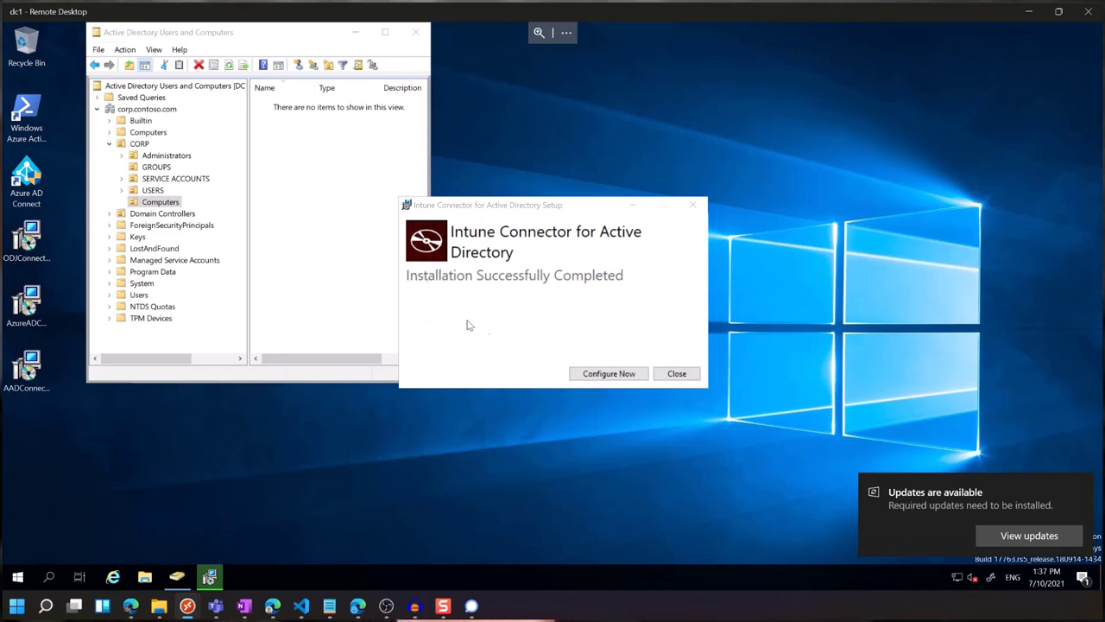
pyautogui.click(589, 374)
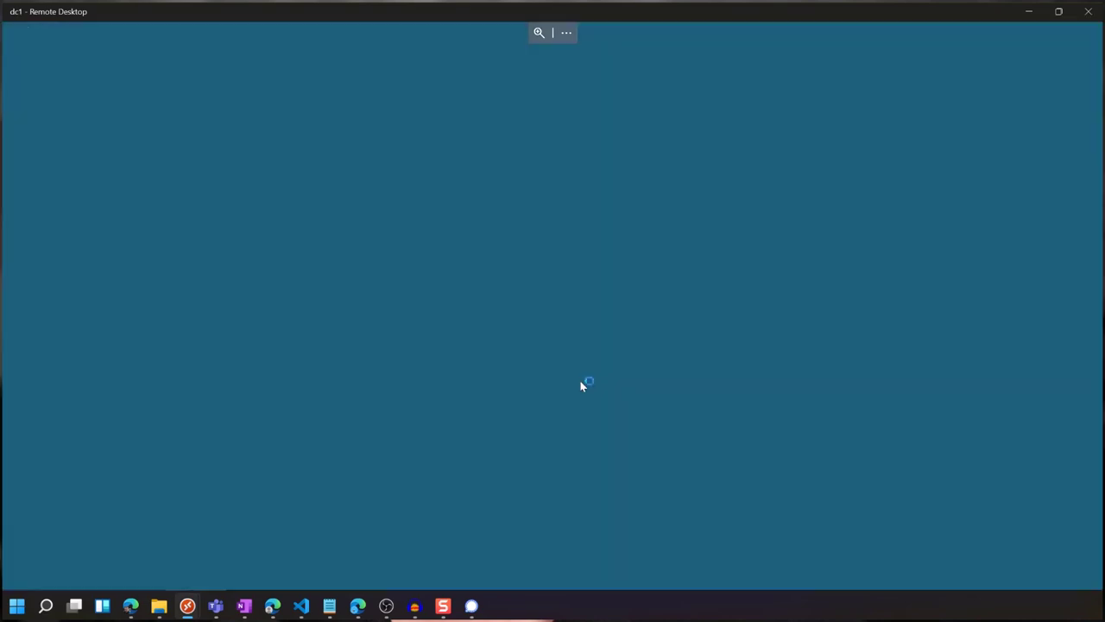
pyautogui.click(509, 384)
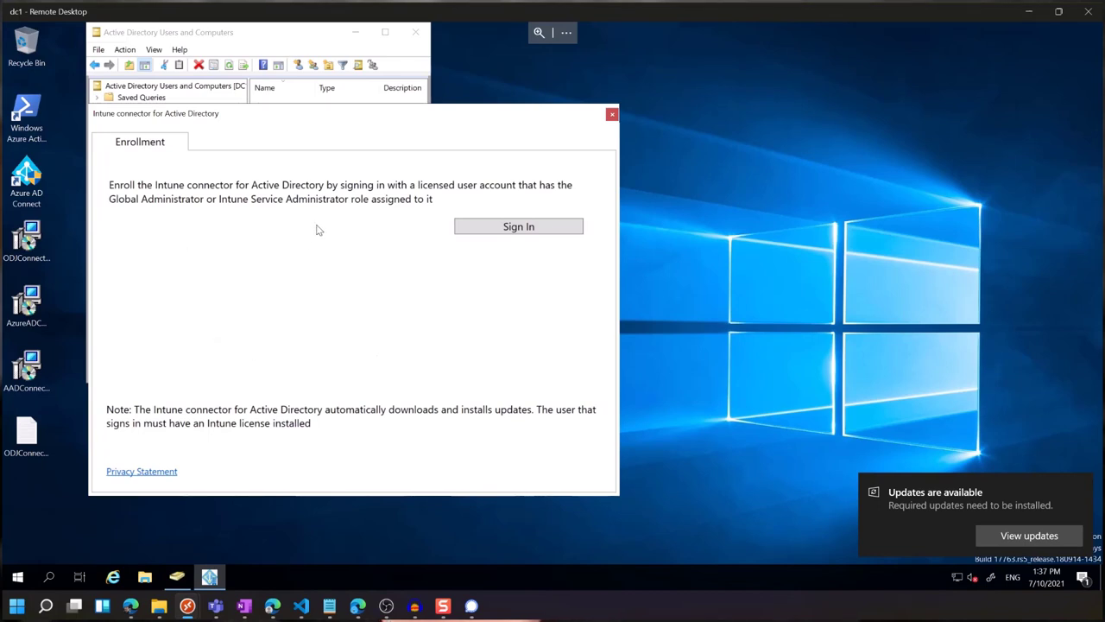
# Sign in with the admin account and its password, decline AutoComplete, and confirm enrollment success.
pyautogui.click(518, 230)
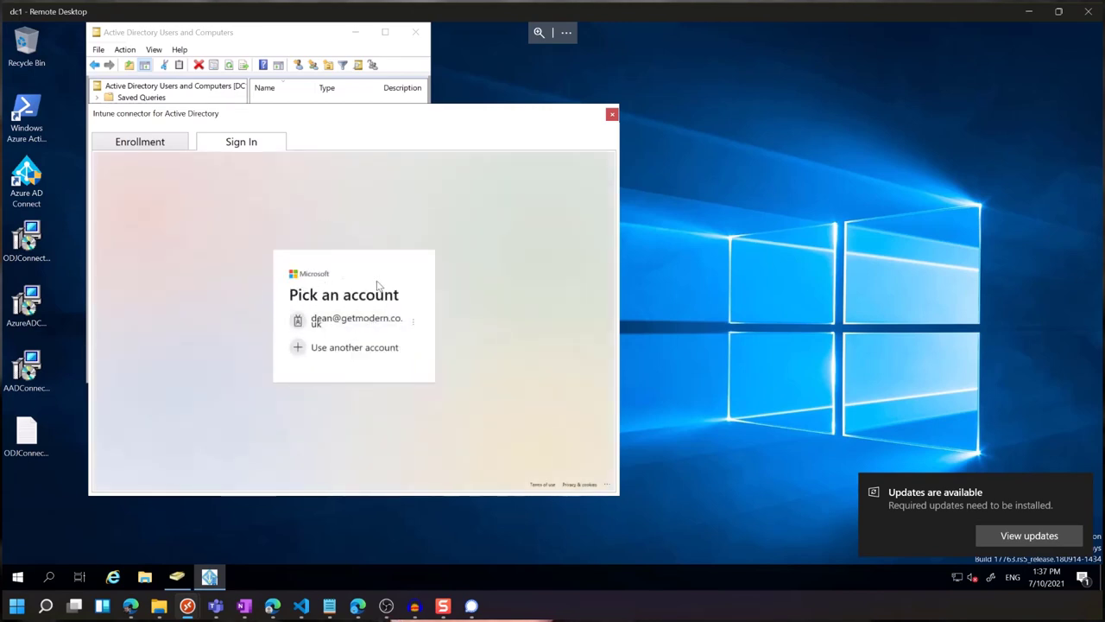
pyautogui.click(318, 322)
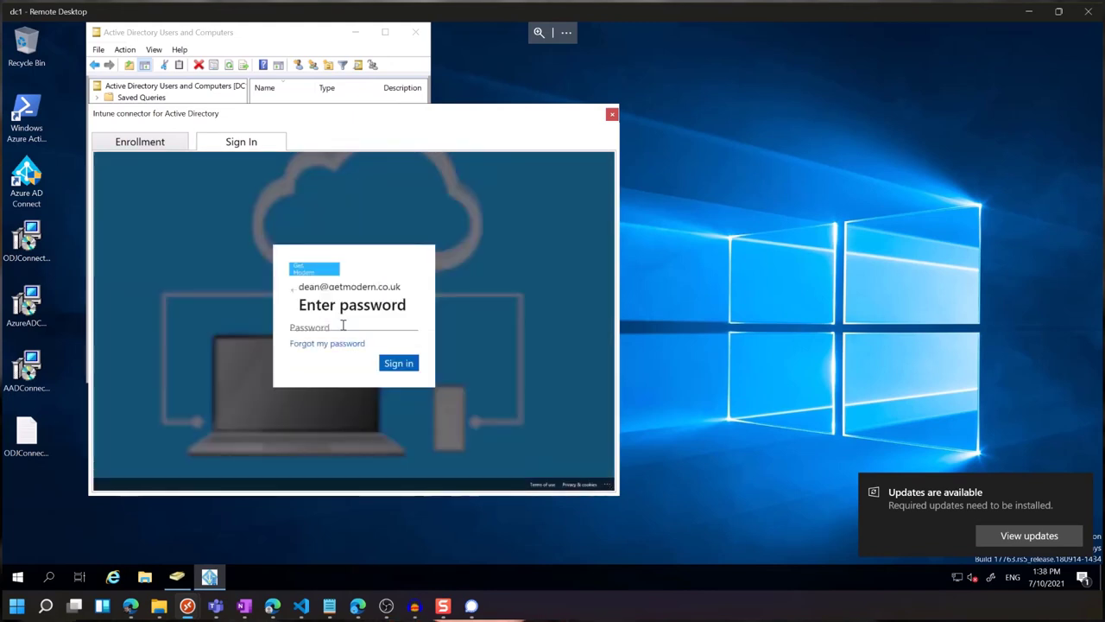
pyautogui.write('••••••••••')
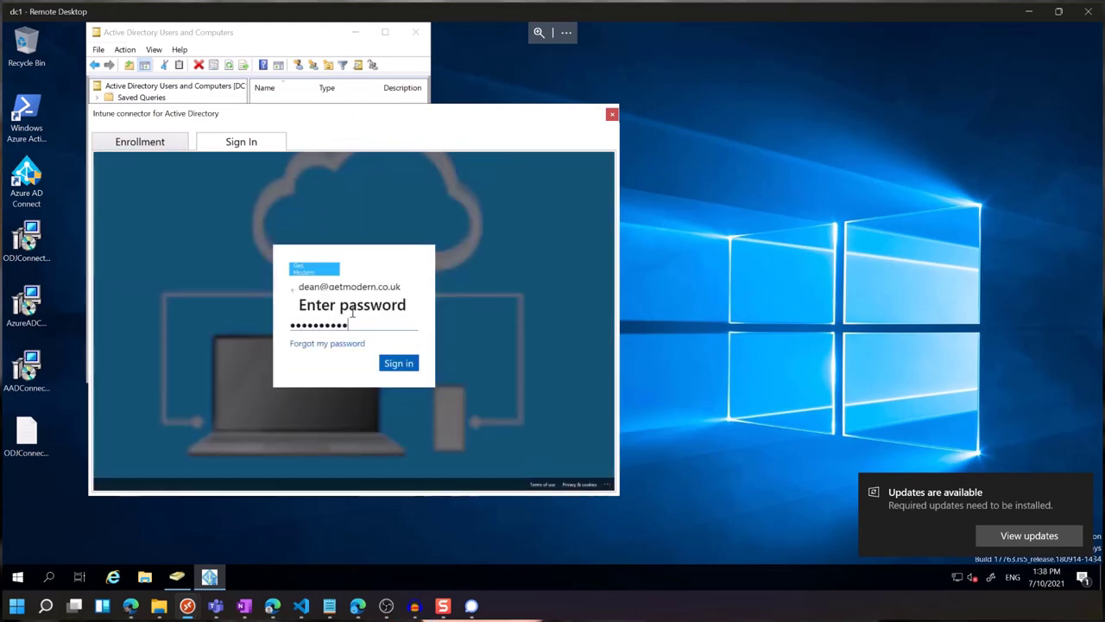
pyautogui.press('Return')
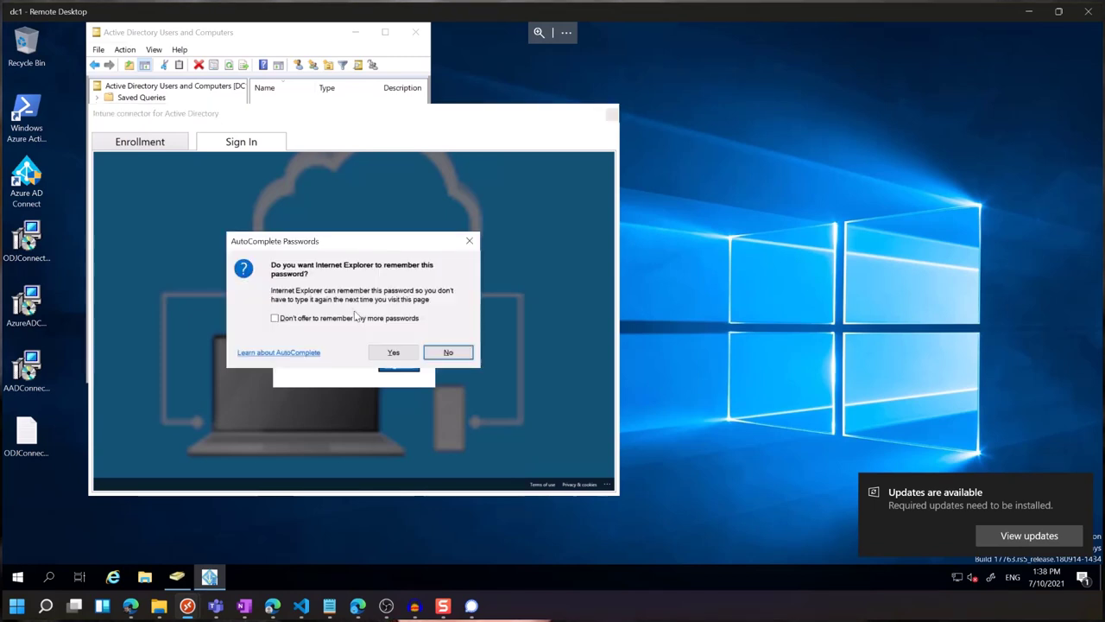
pyautogui.click(434, 356)
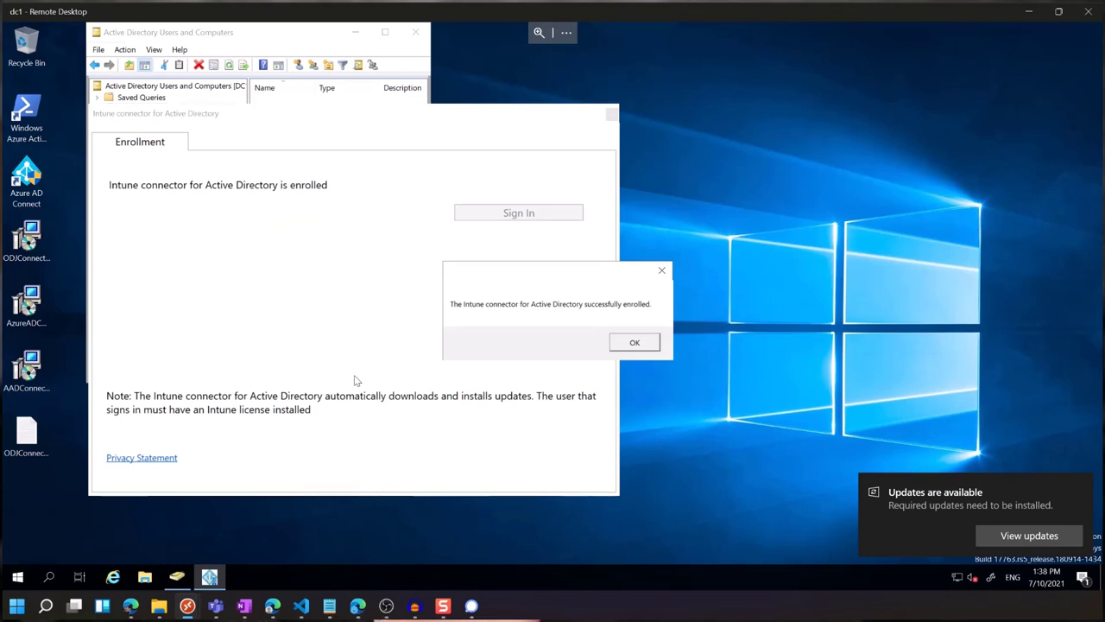
pyautogui.click(638, 341)
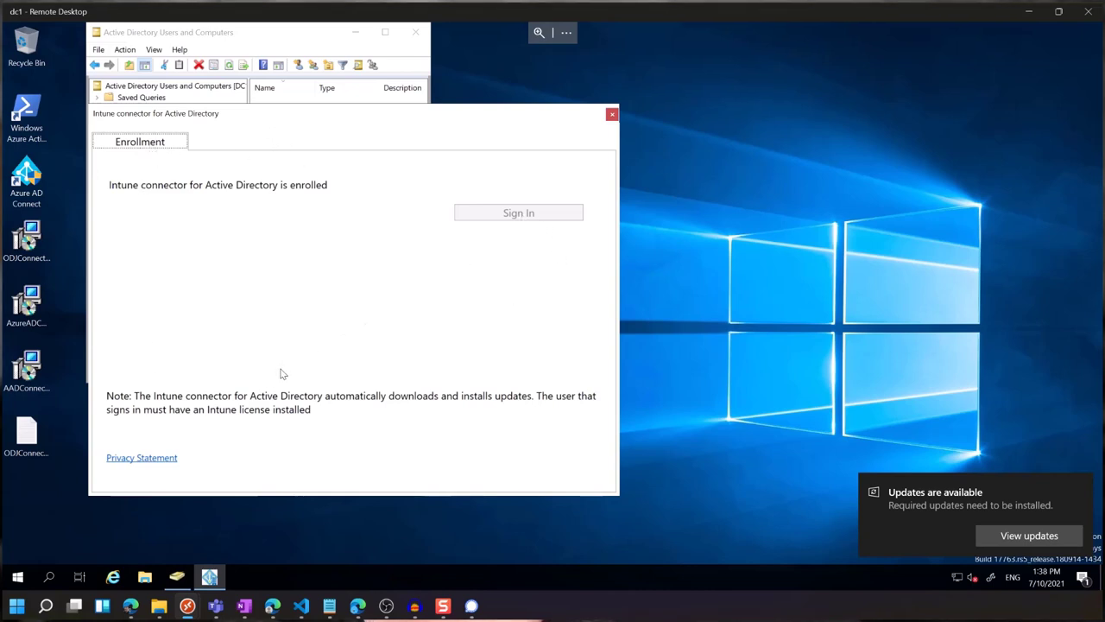
# Back in Edge, refresh the connector list and return to Windows enrollment via the breadcrumb.
pyautogui.click(612, 115)
pyautogui.moveTo(357, 605)
pyautogui.click(362, 574)
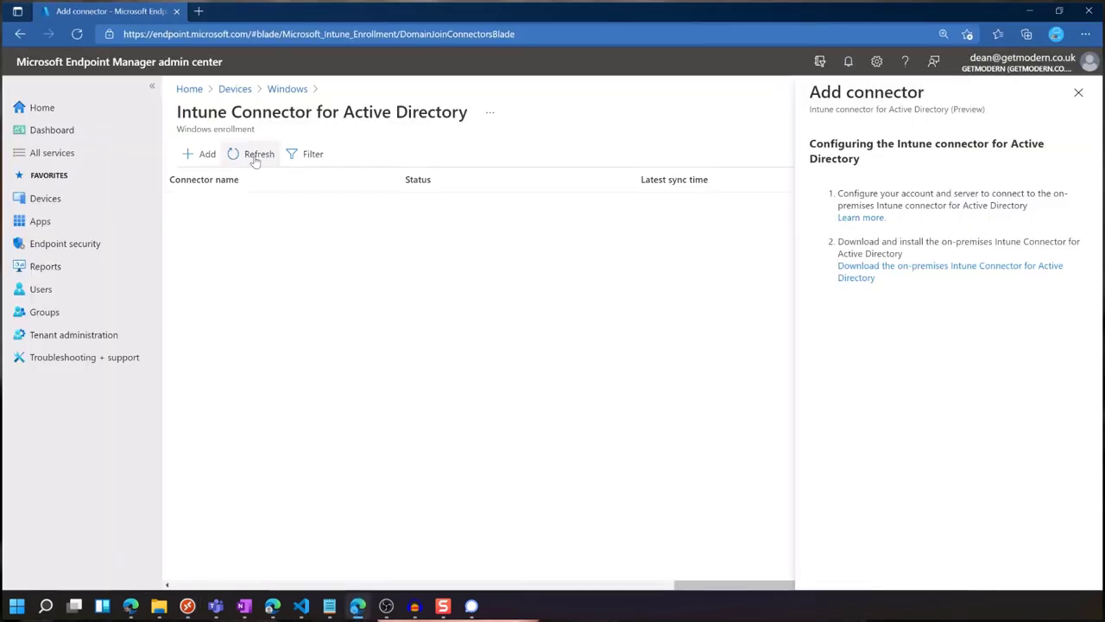
pyautogui.click(1078, 93)
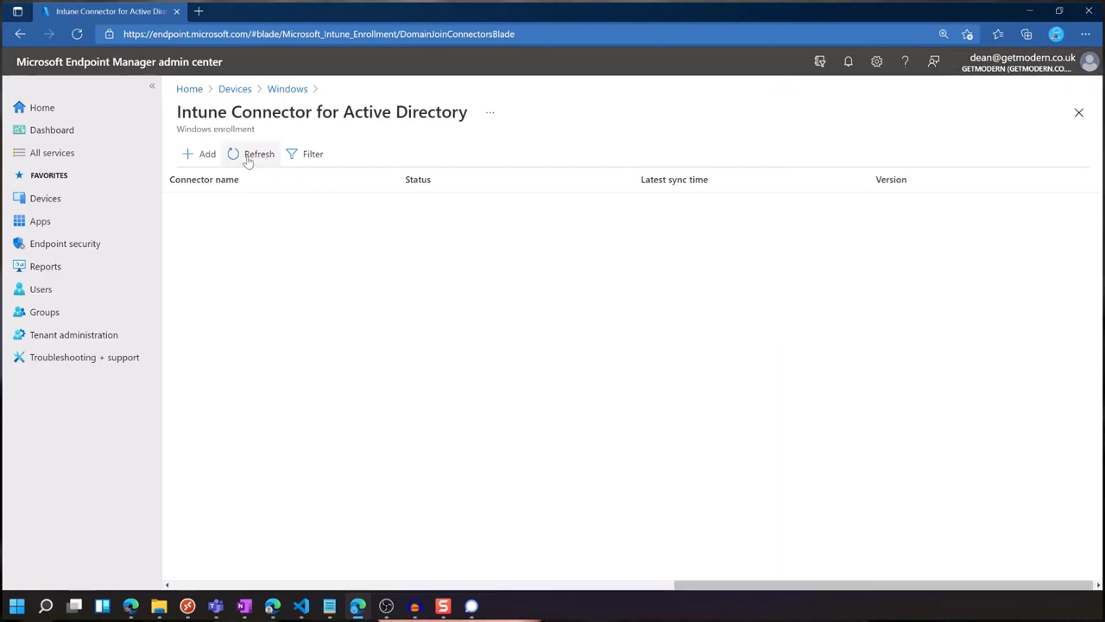
pyautogui.click(272, 95)
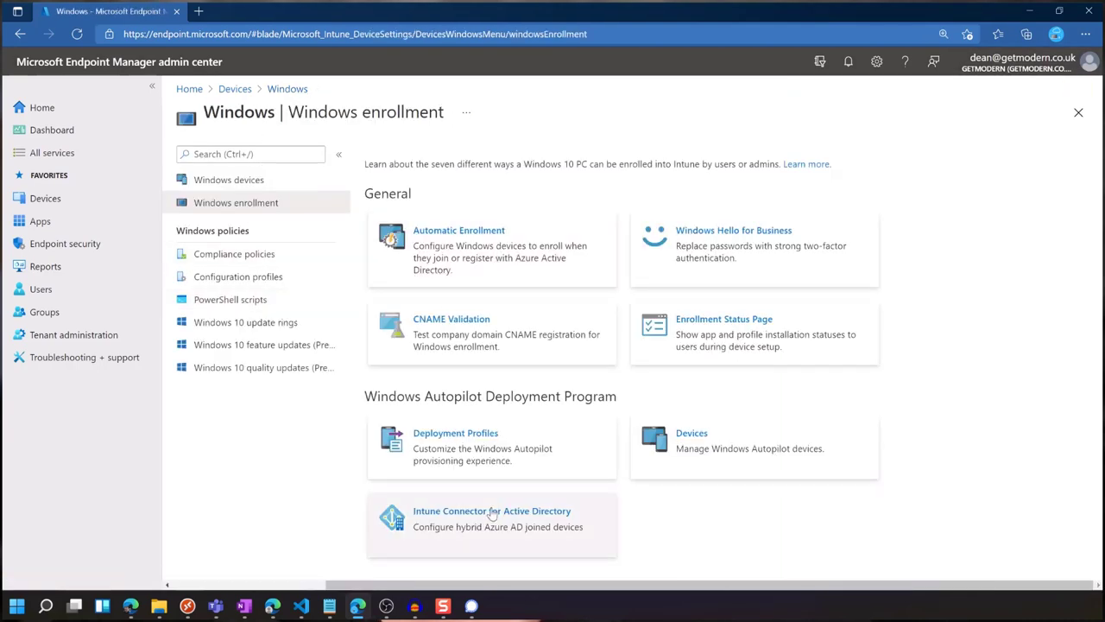
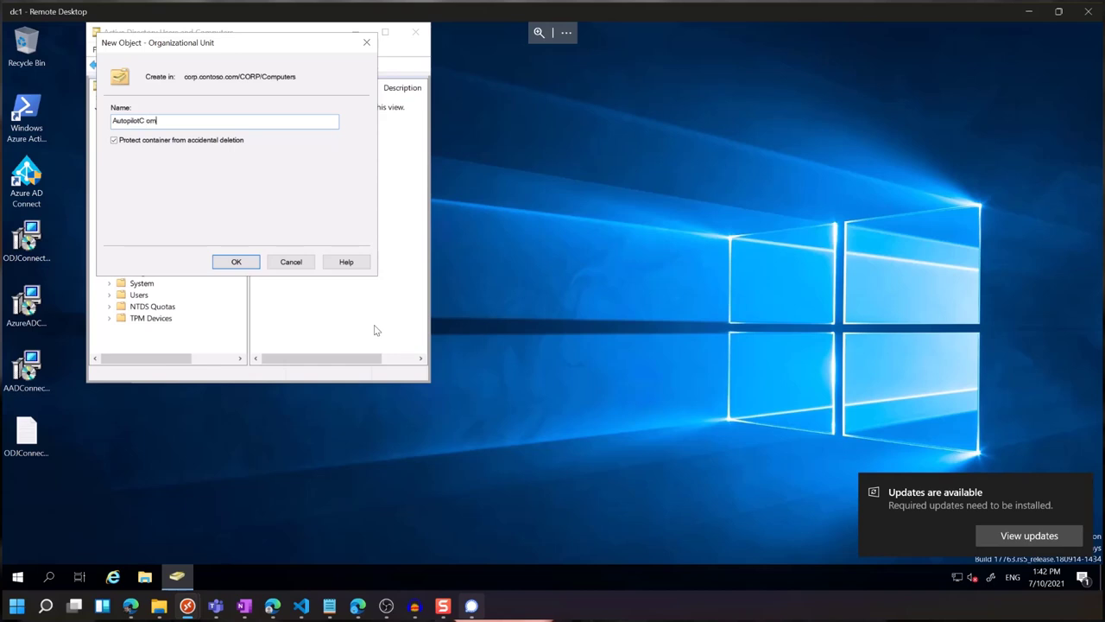
# Finish naming the new OU 'Autopilot Computers' and launch the Delegation of Control Wizard on it.
pyautogui.write('Com')
pyautogui.press('Return')
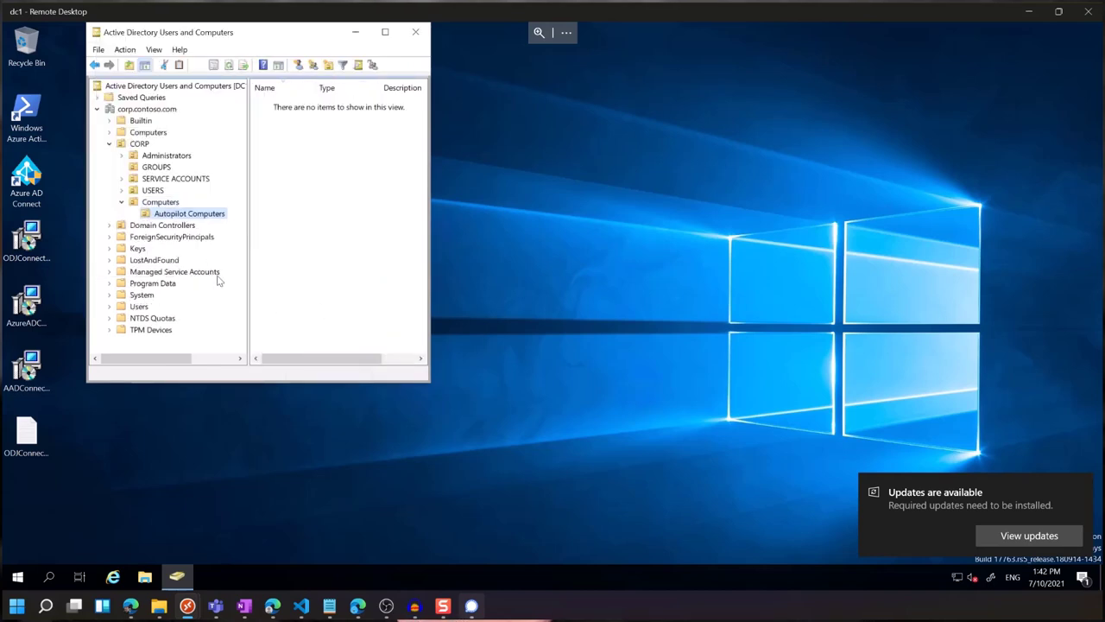
pyautogui.rightClick(196, 217)
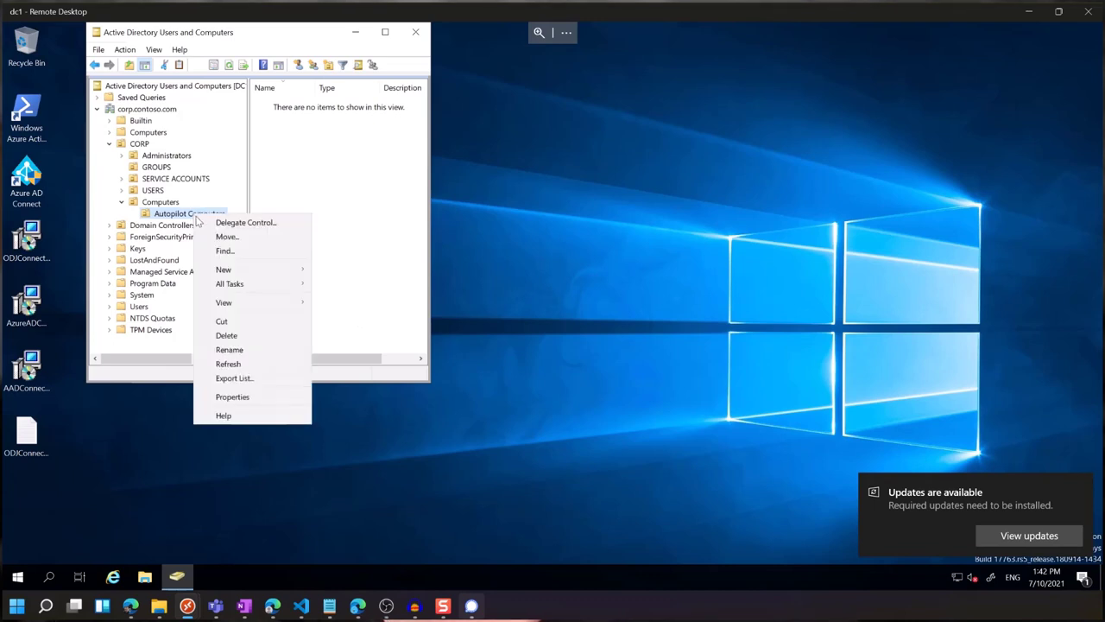
pyautogui.click(264, 226)
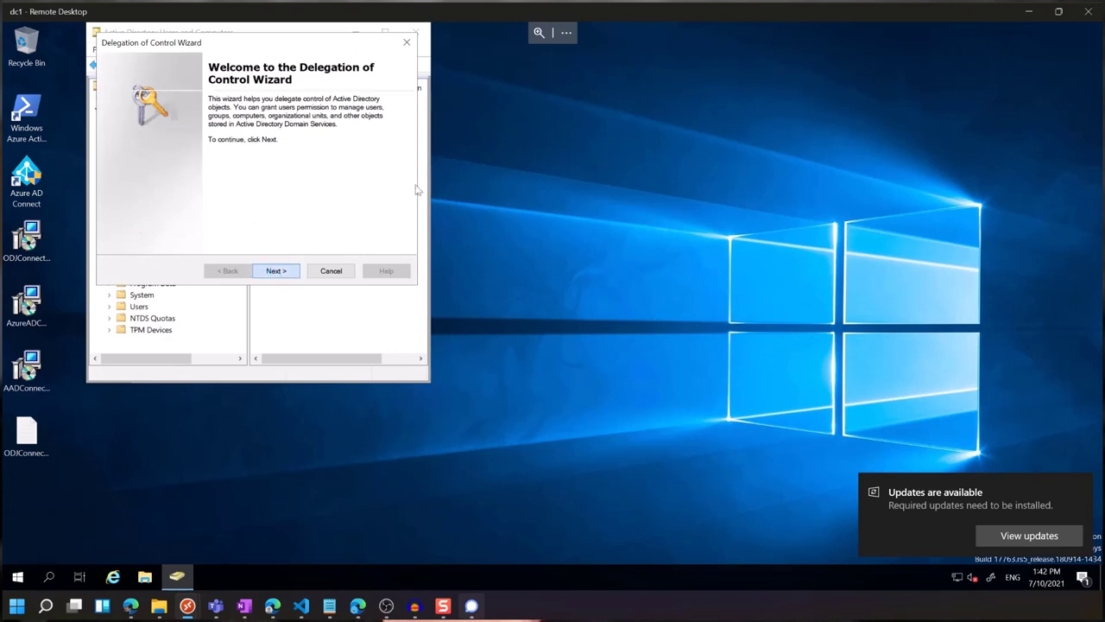
# Add the DC1 computer as the delegated account, enabling Computers as a searchable object type.
pyautogui.click(275, 270)
pyautogui.click(313, 212)
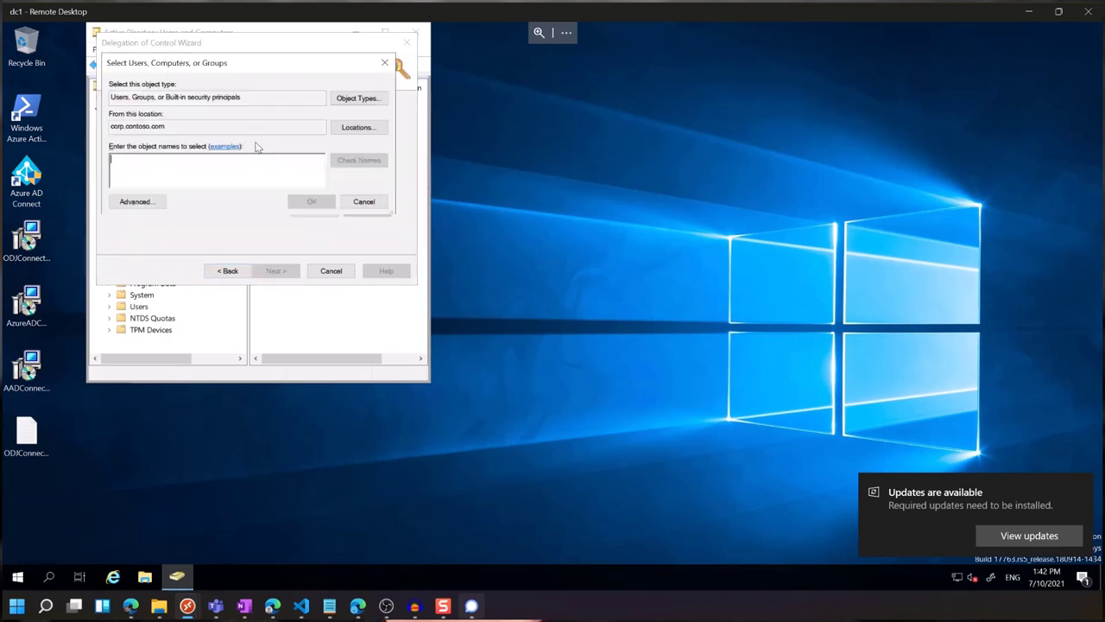
pyautogui.click(370, 100)
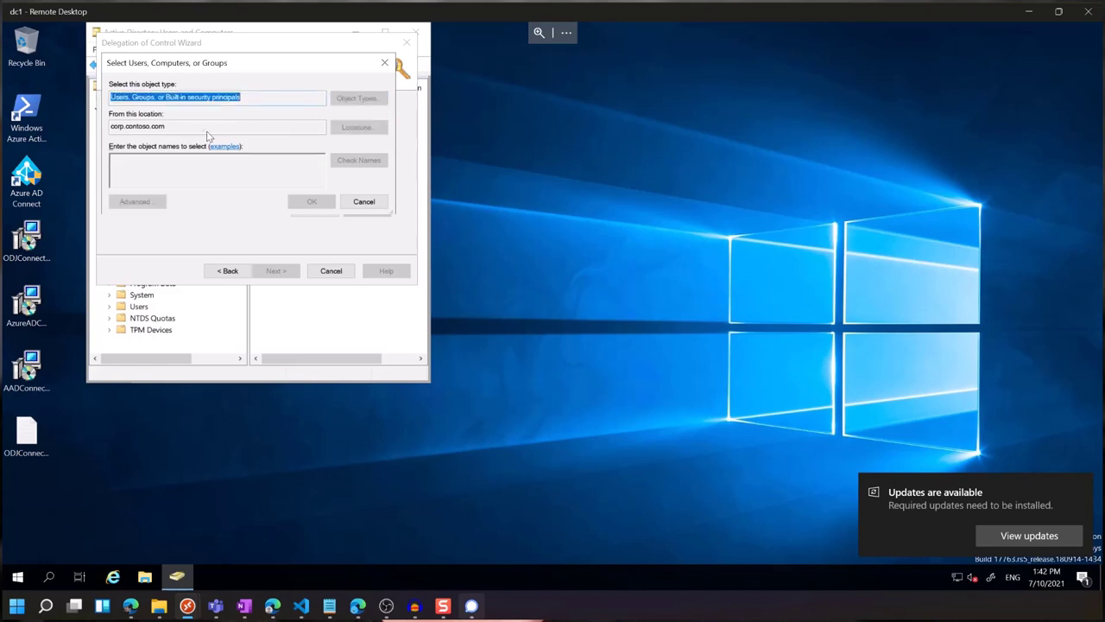
pyautogui.click(122, 148)
pyautogui.click(344, 244)
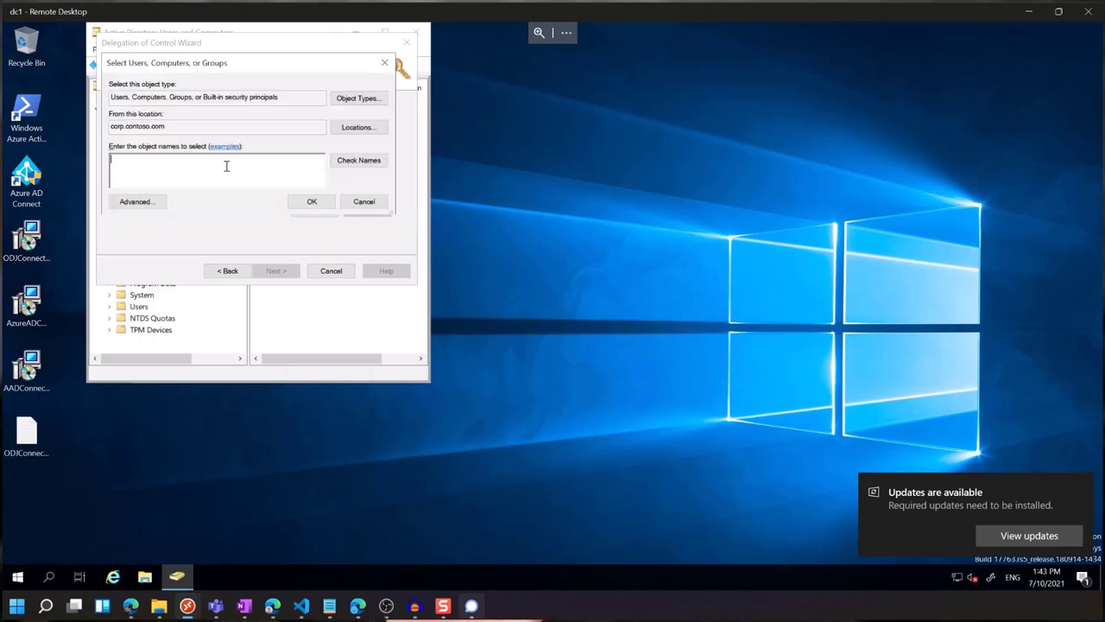
pyautogui.click(299, 205)
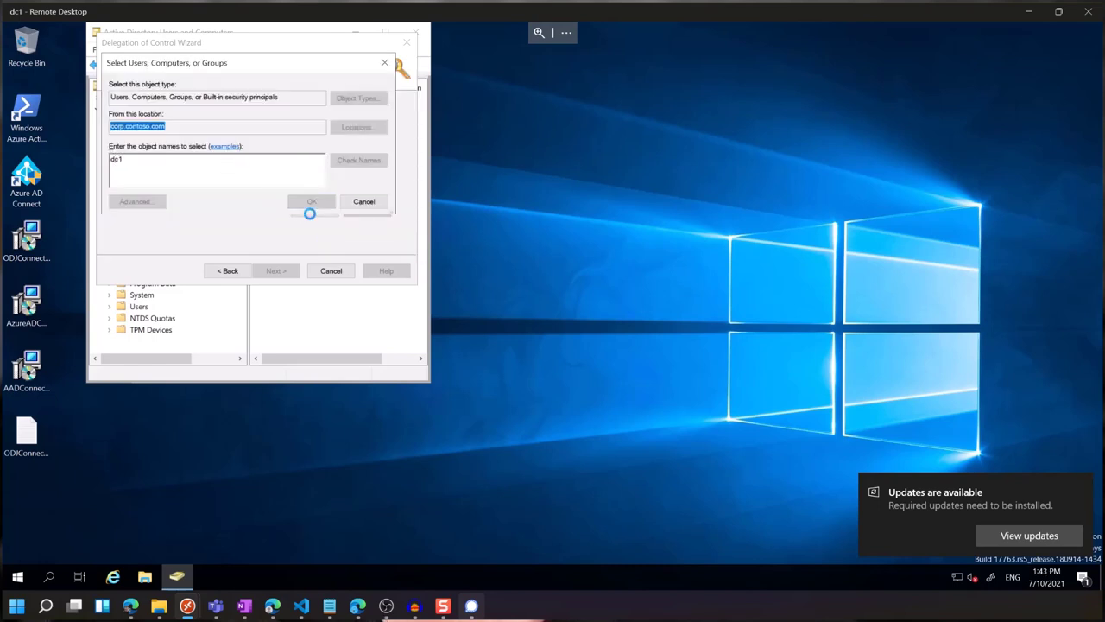
pyautogui.click(300, 208)
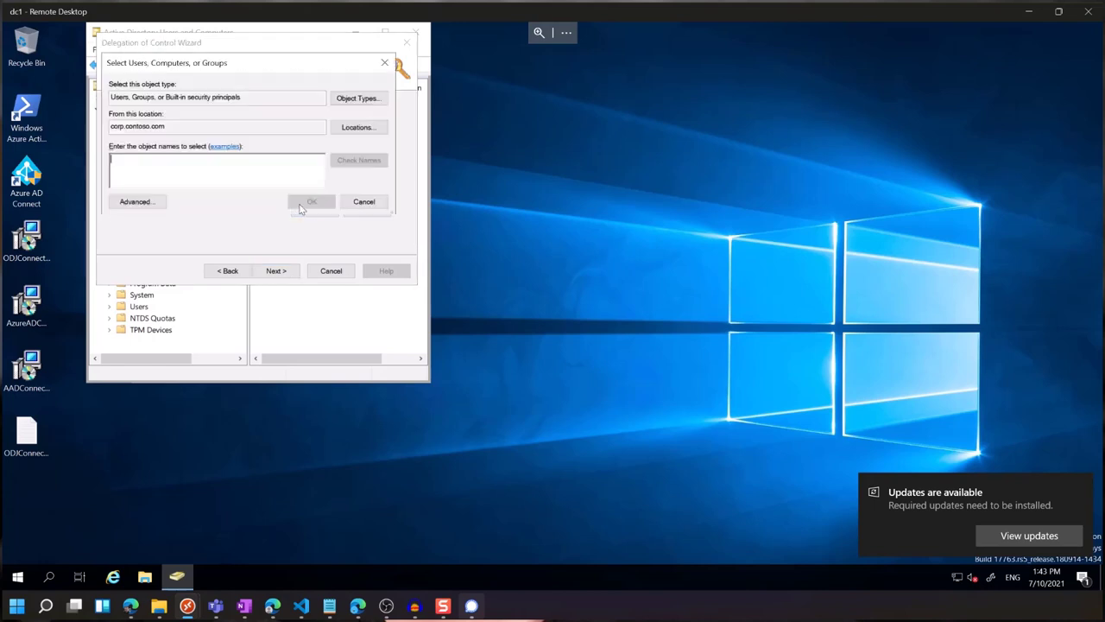
pyautogui.click(362, 203)
pyautogui.click(276, 270)
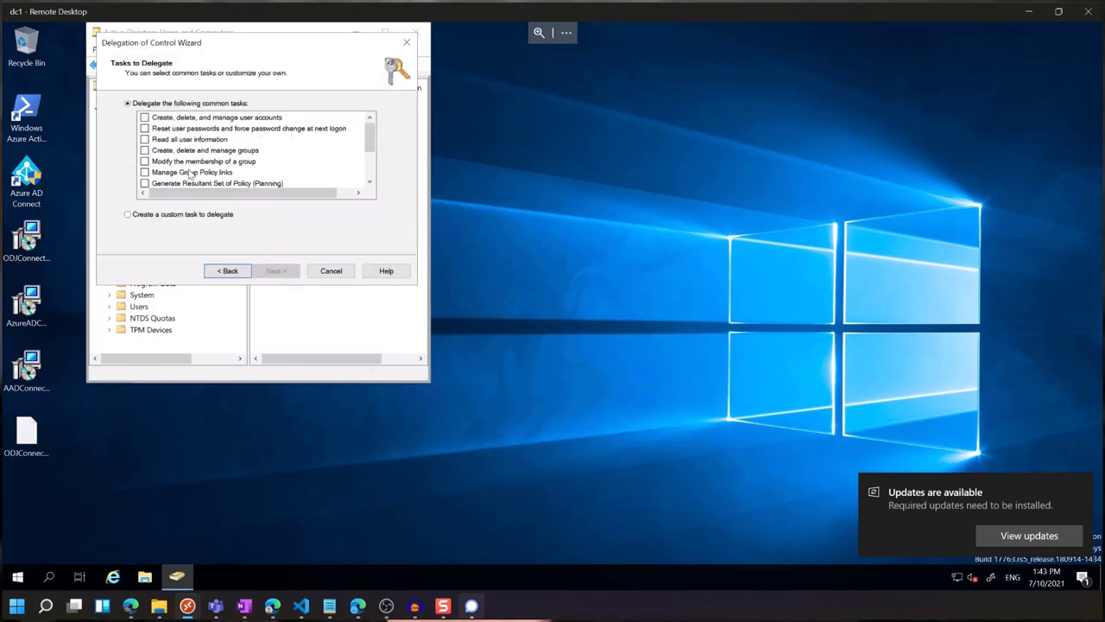
# Define a custom task limited to Computer objects, allowing their creation in this folder.
pyautogui.click(177, 218)
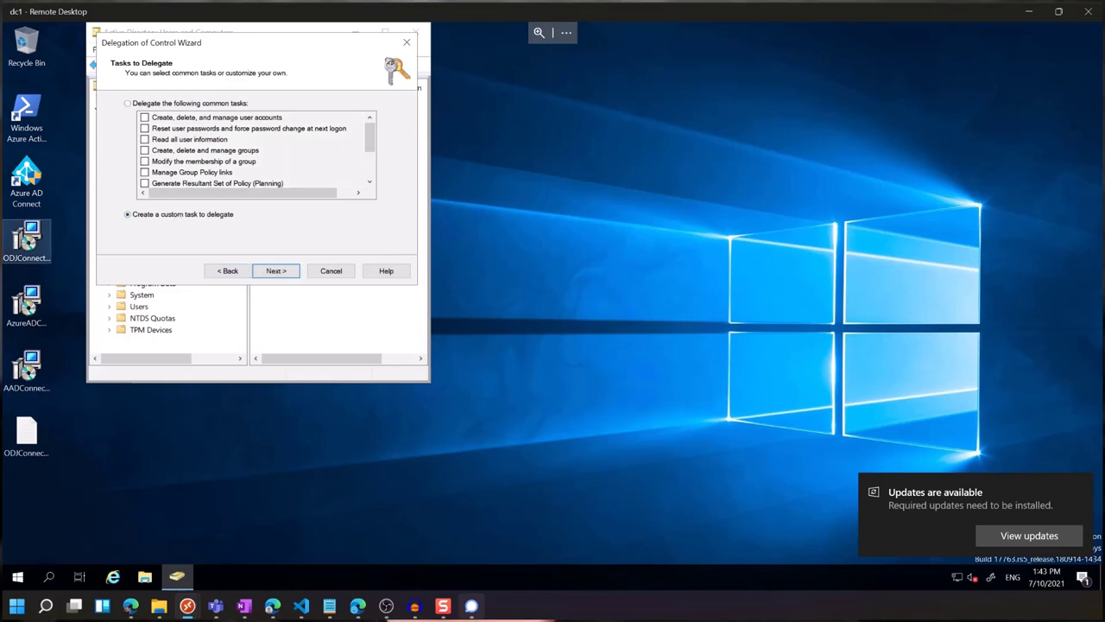
pyautogui.click(287, 272)
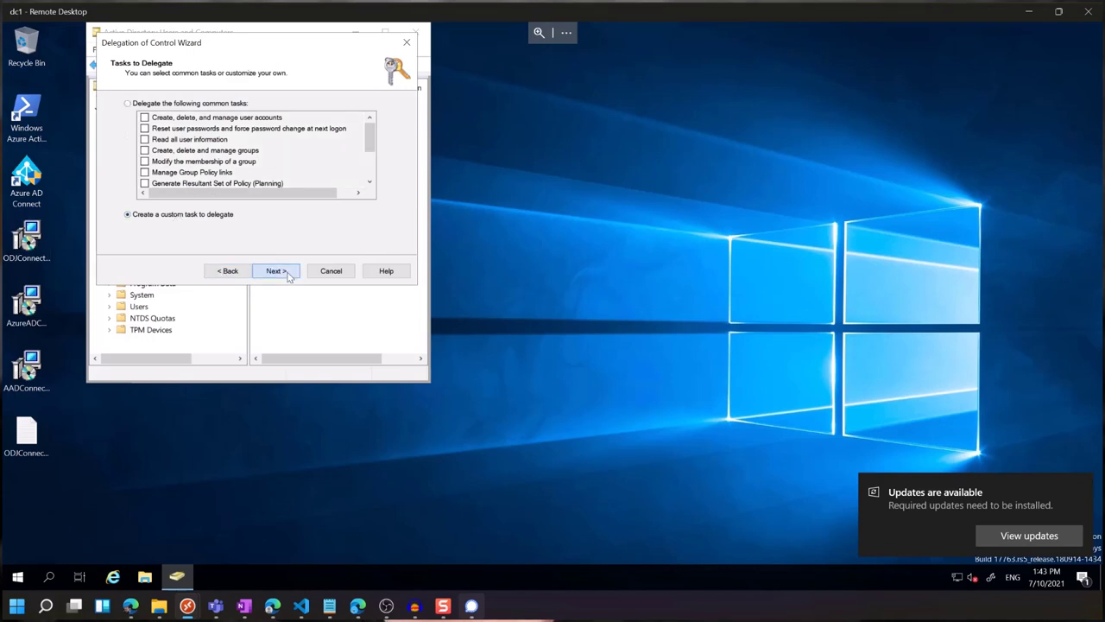
pyautogui.click(222, 136)
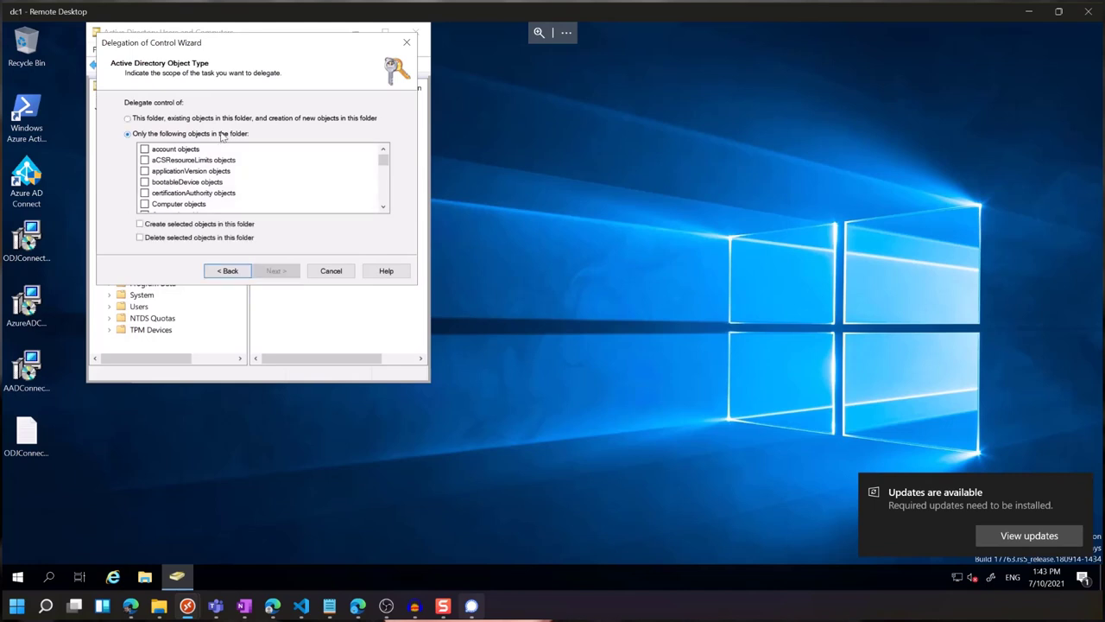
pyautogui.click(144, 205)
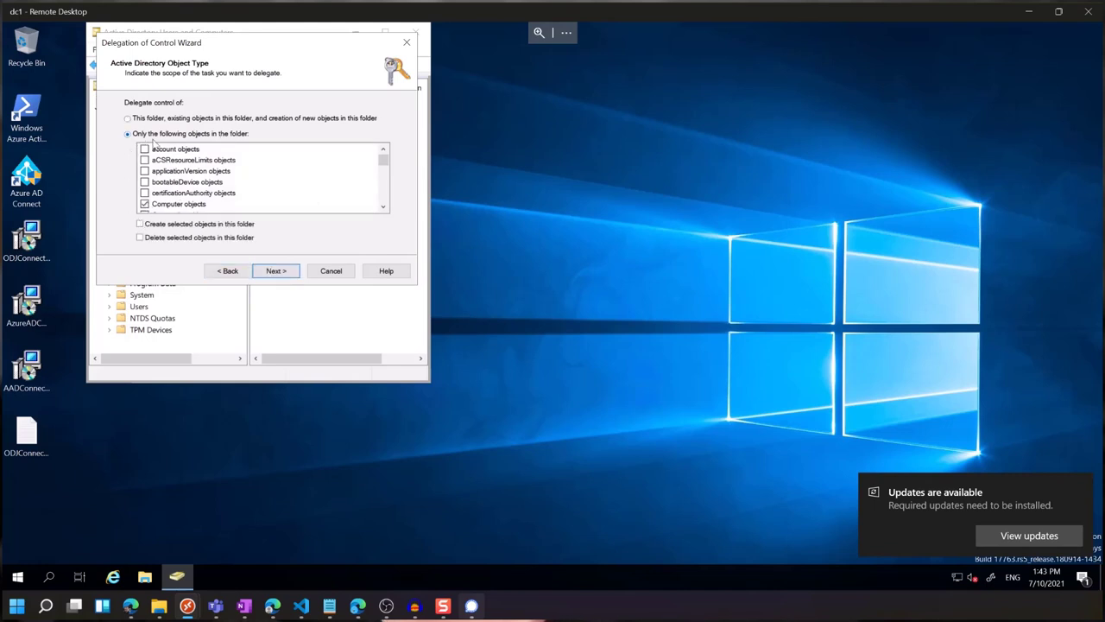
pyautogui.click(142, 226)
pyautogui.click(274, 272)
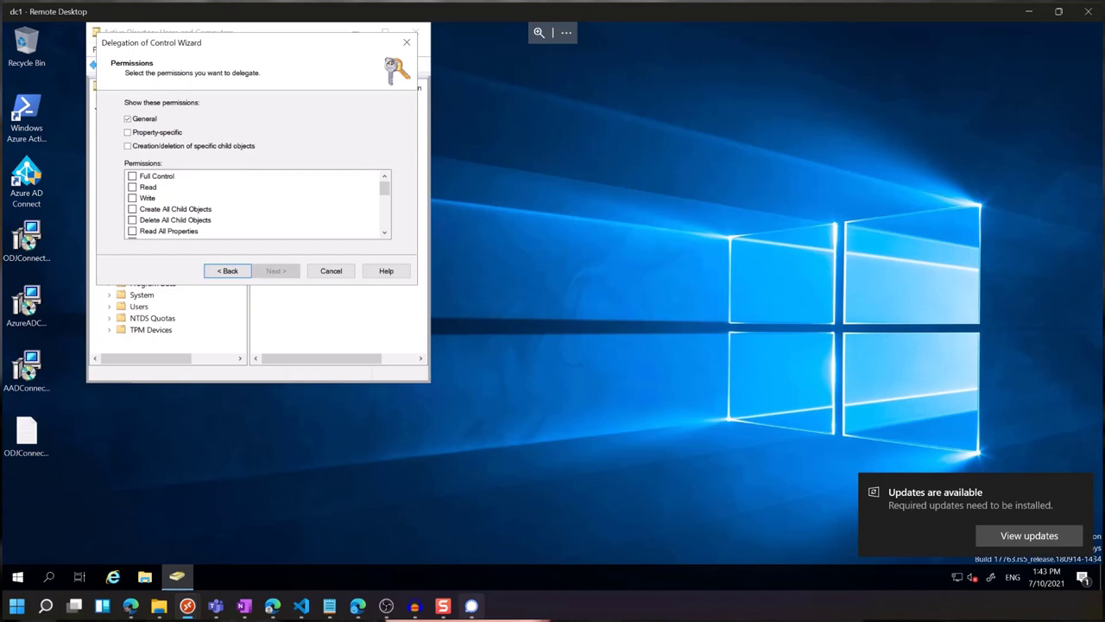
# Grant Full Control over the computer objects and finish the wizard.
pyautogui.click(169, 133)
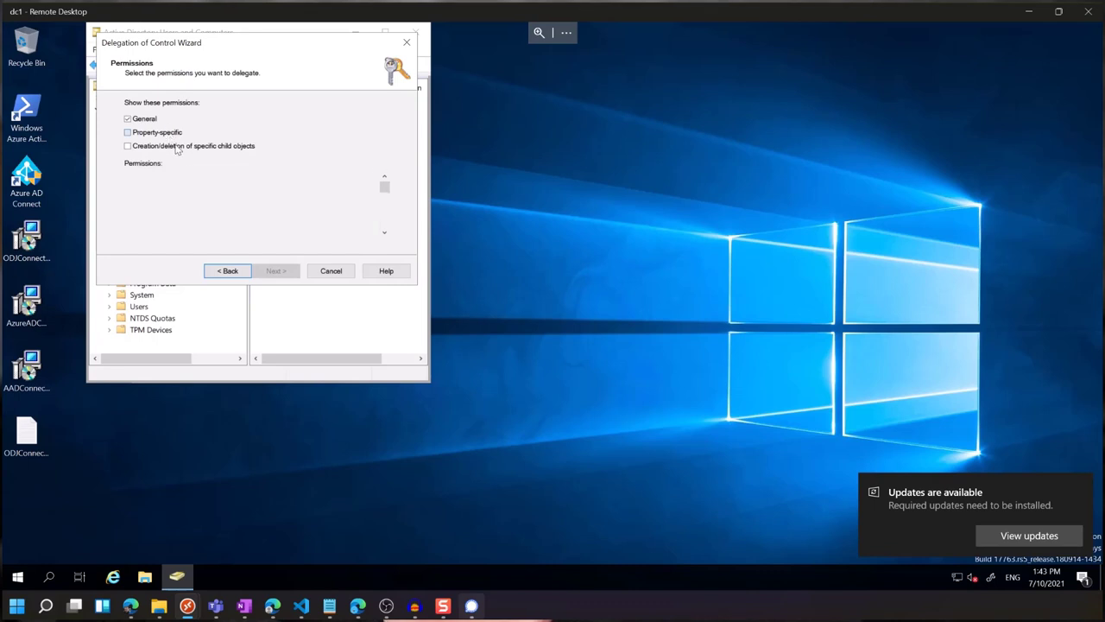
pyautogui.click(177, 147)
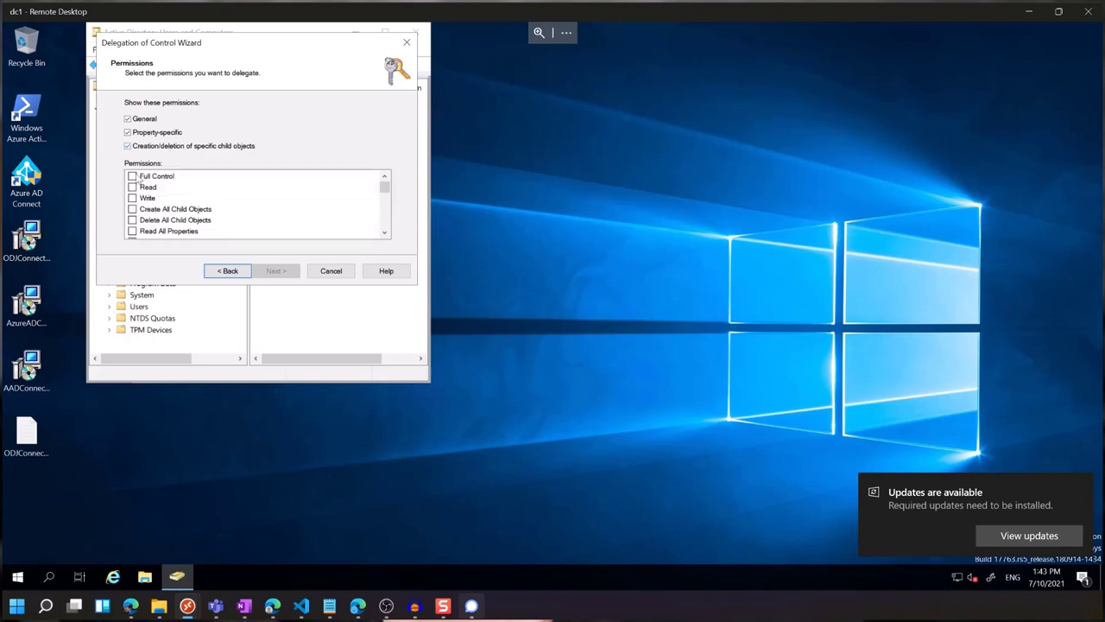
pyautogui.click(134, 177)
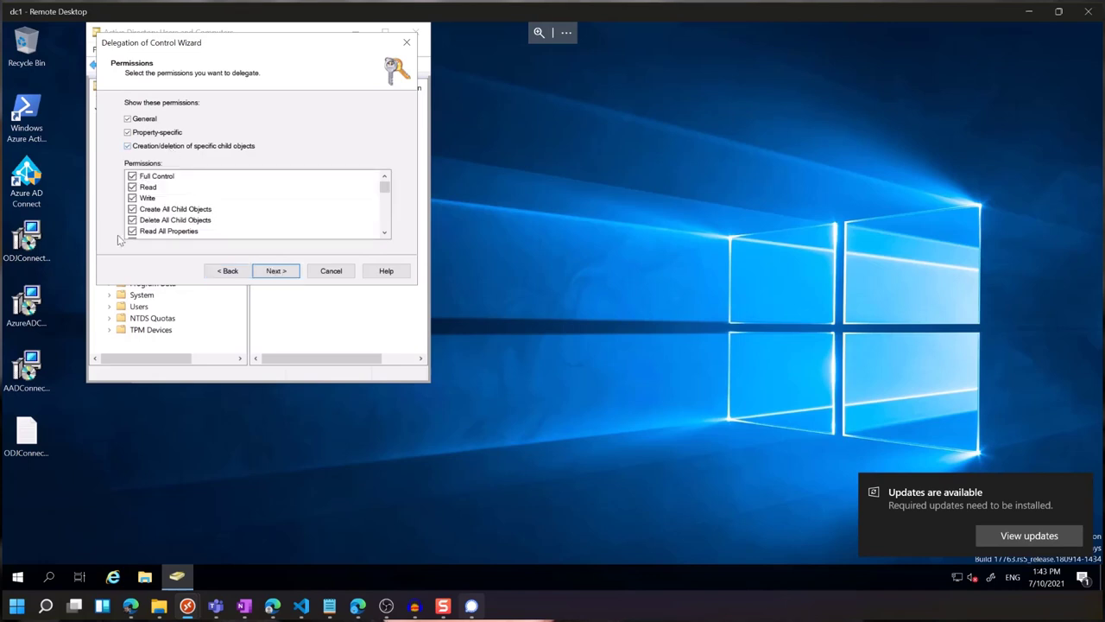
pyautogui.click(274, 272)
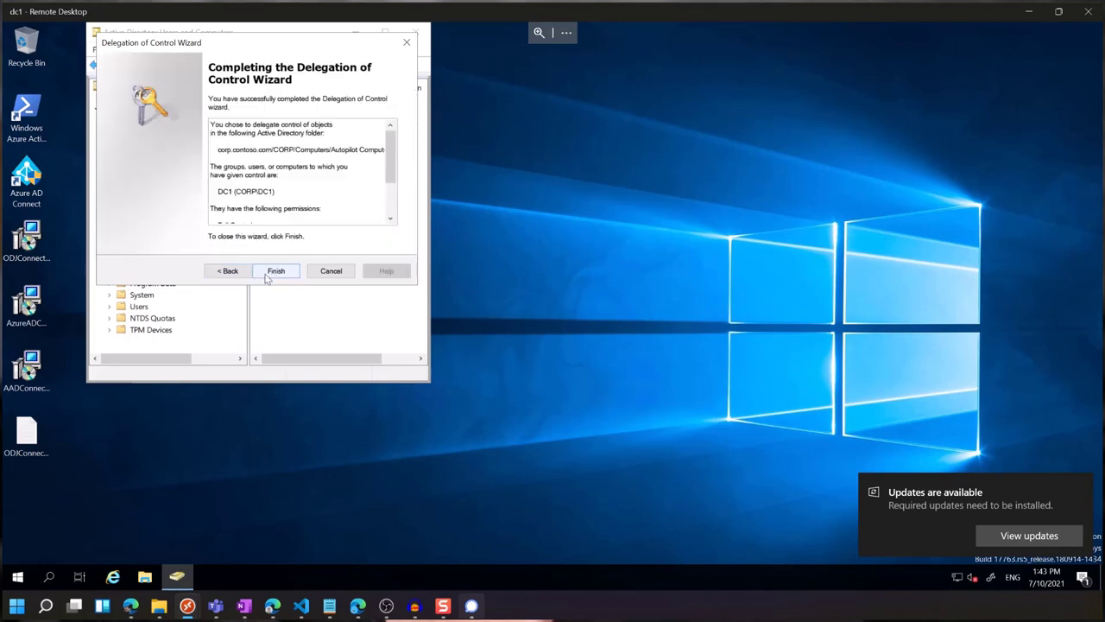
pyautogui.click(274, 271)
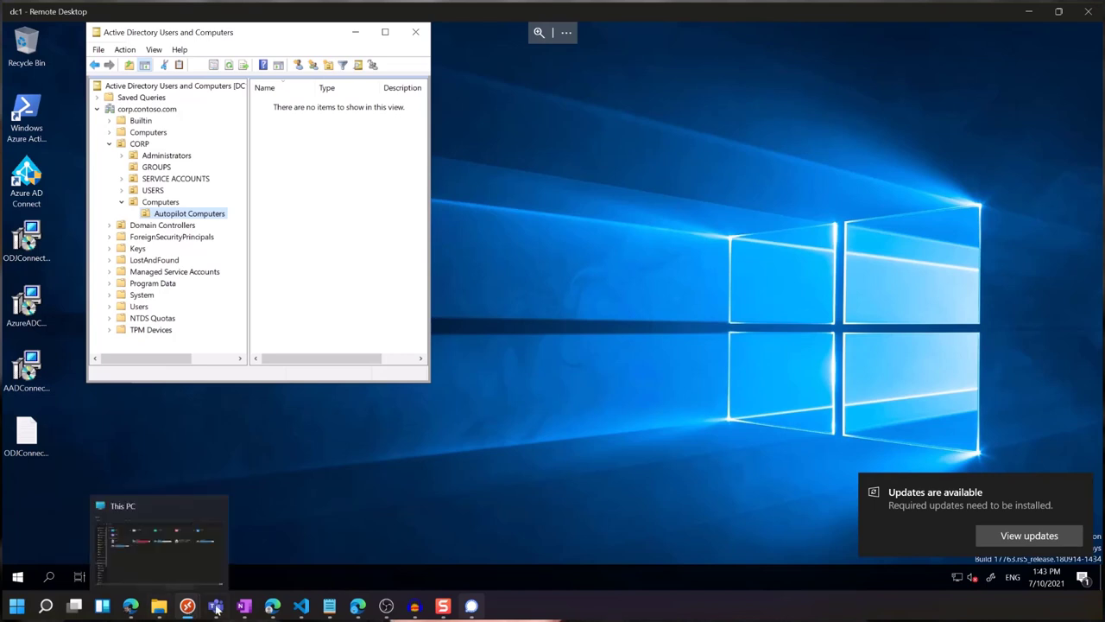
# In Edge, go to Devices > Windows enrollment > Deployment Profiles.
pyautogui.click(358, 606)
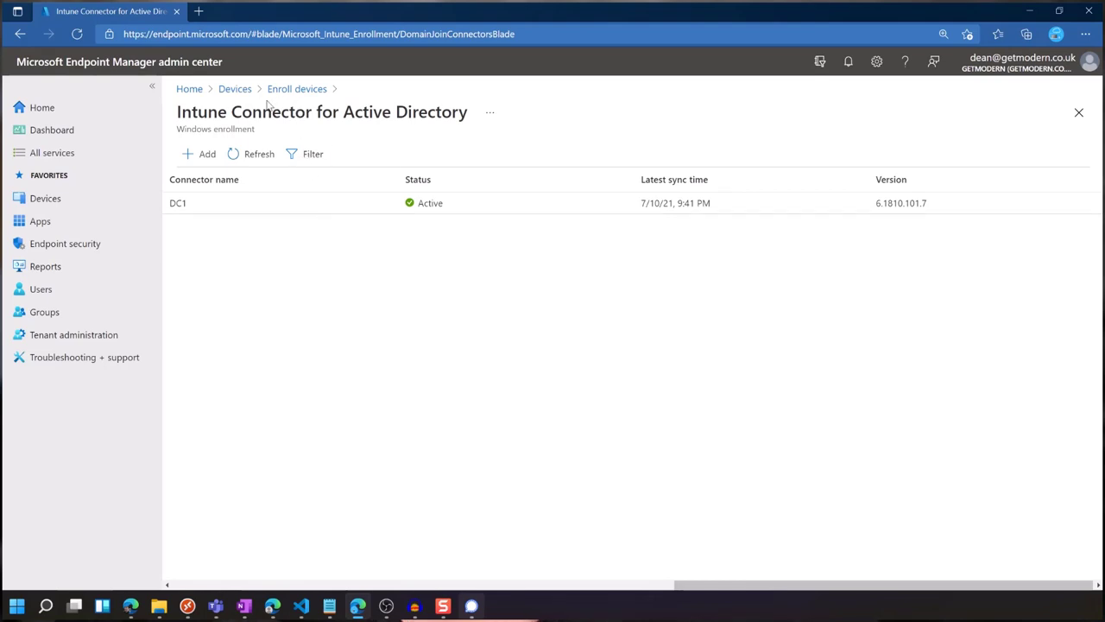
pyautogui.click(243, 90)
pyautogui.click(221, 395)
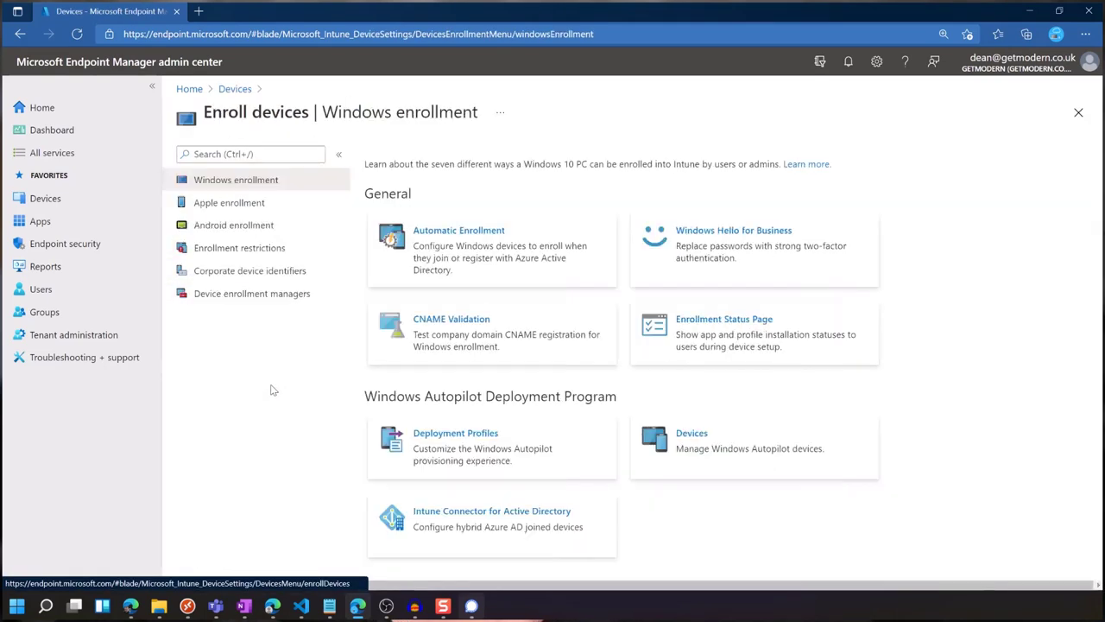
pyautogui.click(478, 443)
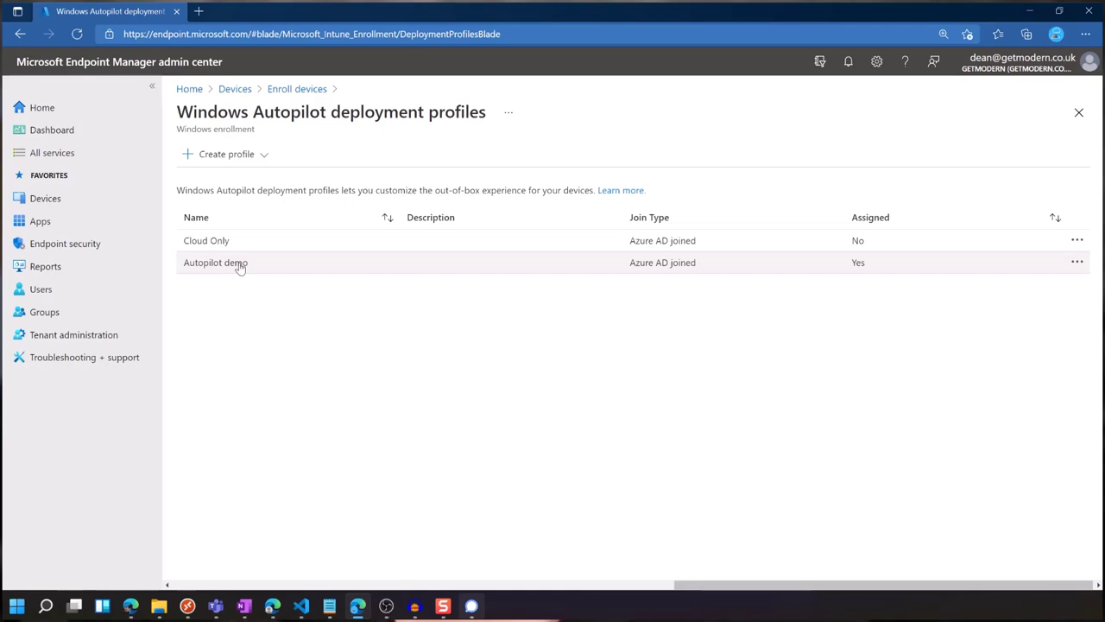
# Create a Windows PC deployment profile named 'Hybrid Autopilot Demo'.
pyautogui.click(265, 155)
pyautogui.click(246, 178)
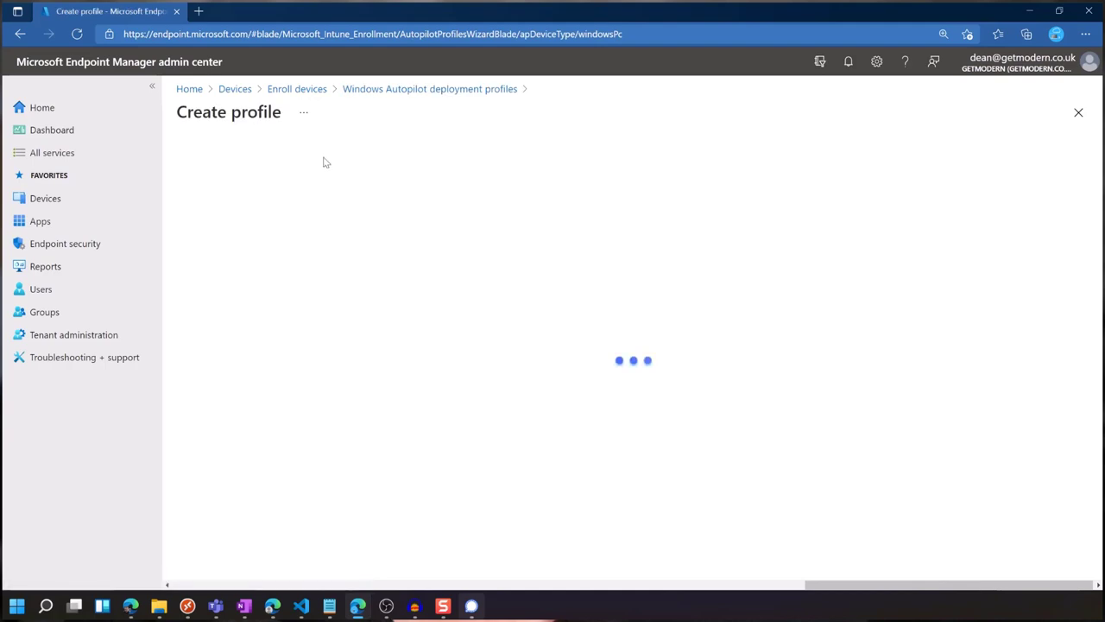
pyautogui.click(415, 195)
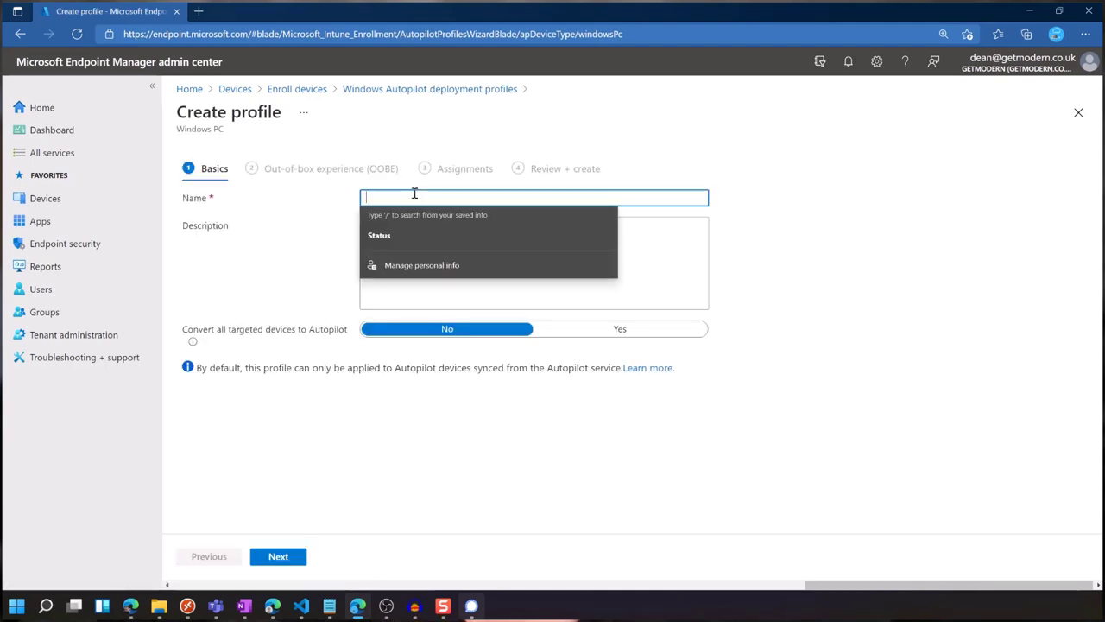
pyautogui.write('Hybrid')
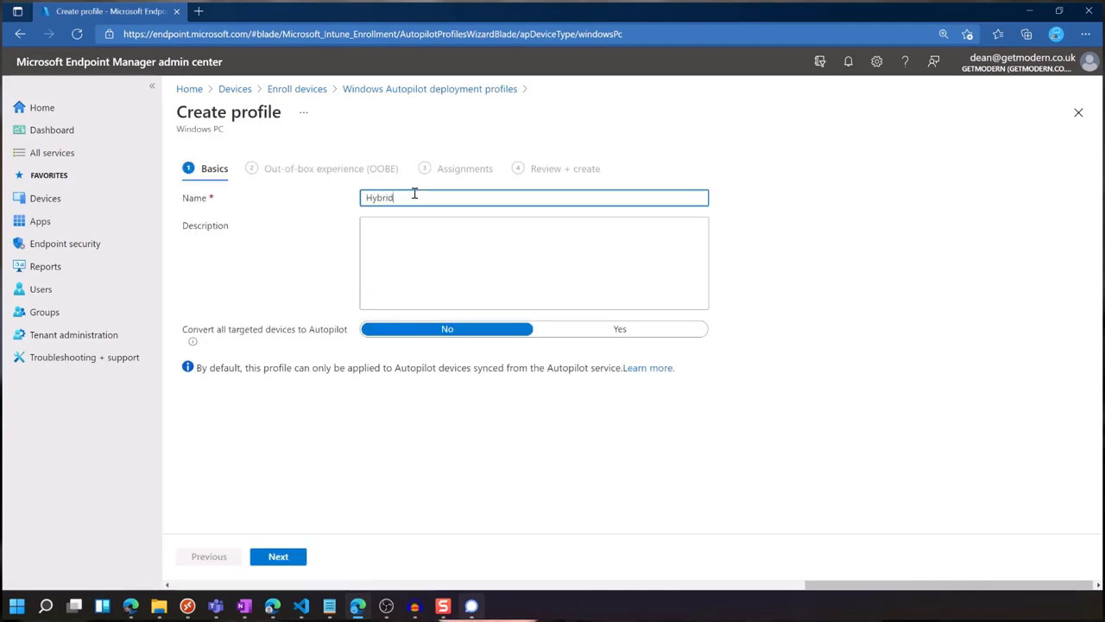
pyautogui.write(' Autopilot Demo')
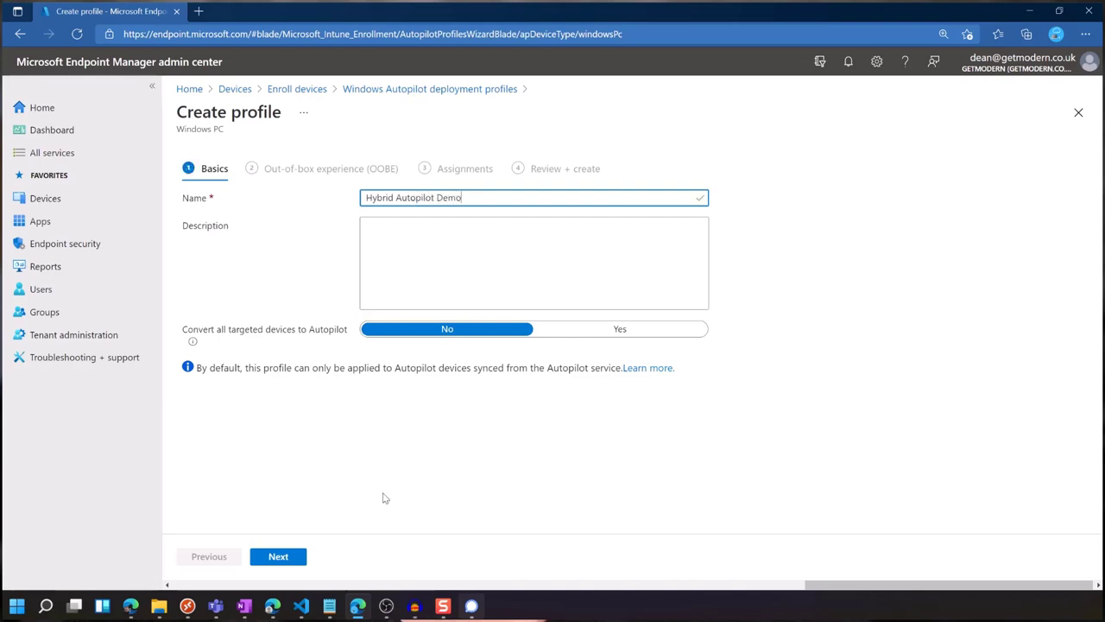
pyautogui.click(295, 560)
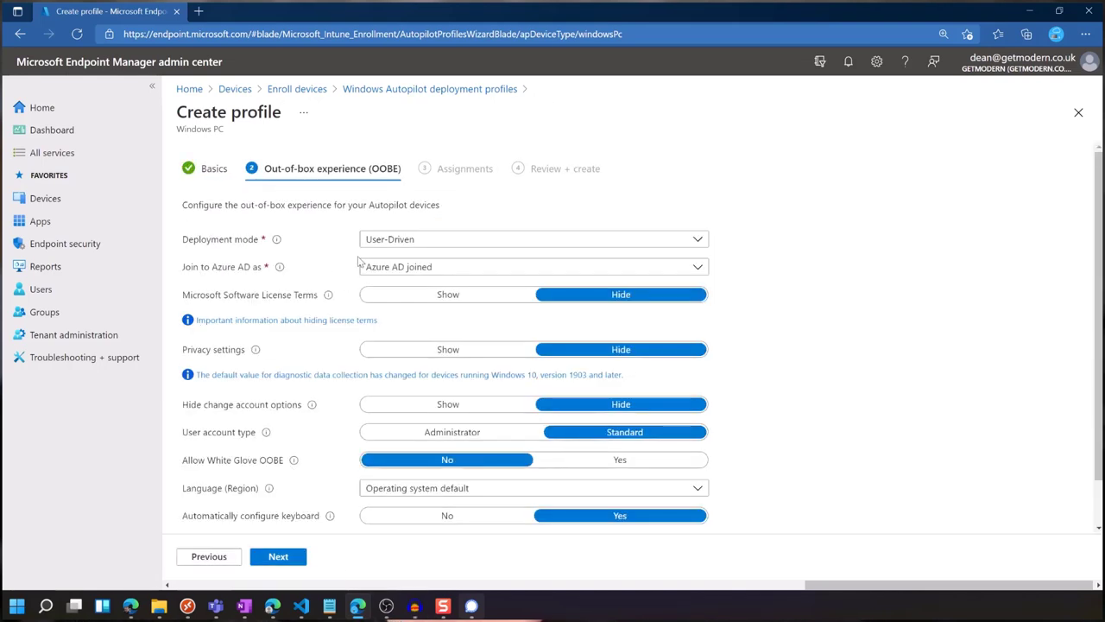
# Set the OOBE deployment mode to User-Driven and join type to Hybrid Azure AD joined.
pyautogui.click(411, 242)
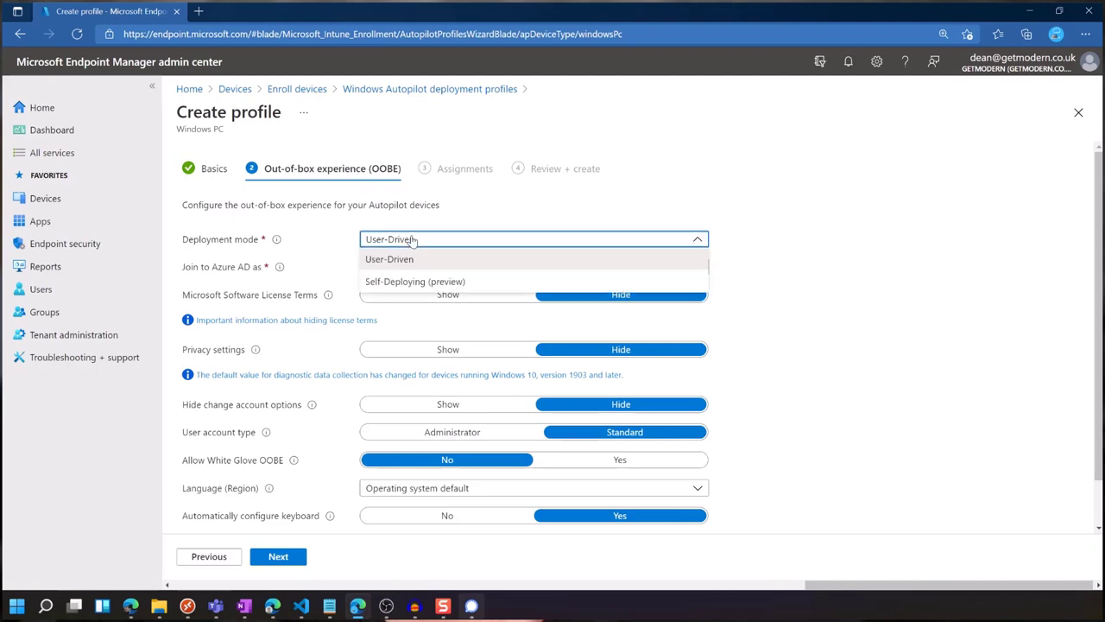
pyautogui.click(715, 239)
pyautogui.click(531, 266)
pyautogui.click(449, 309)
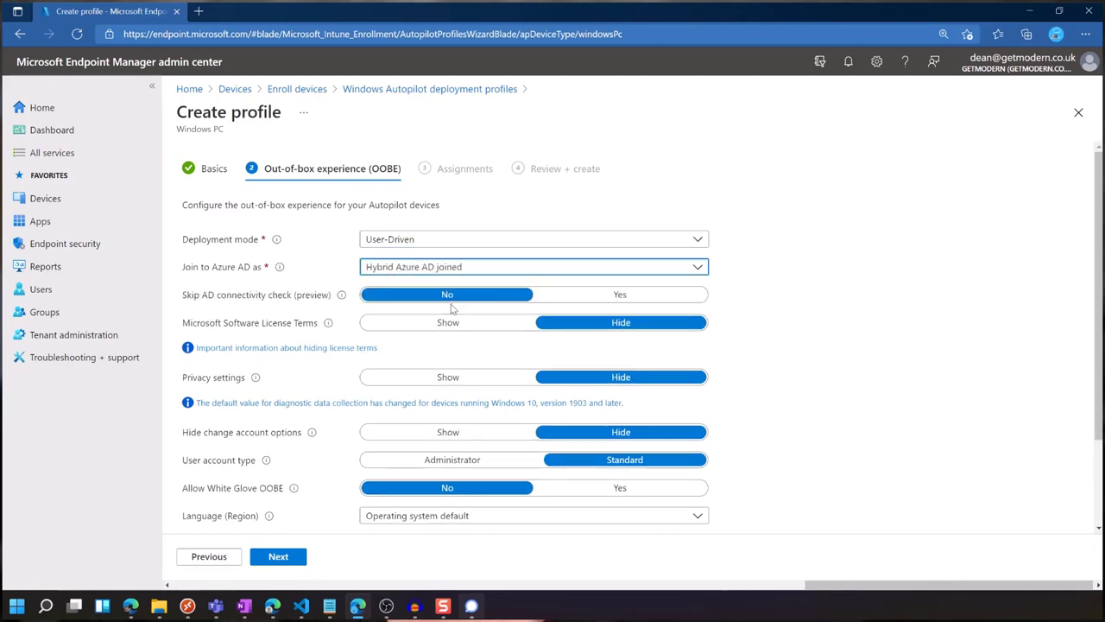
pyautogui.scroll(-1, 774, 311)
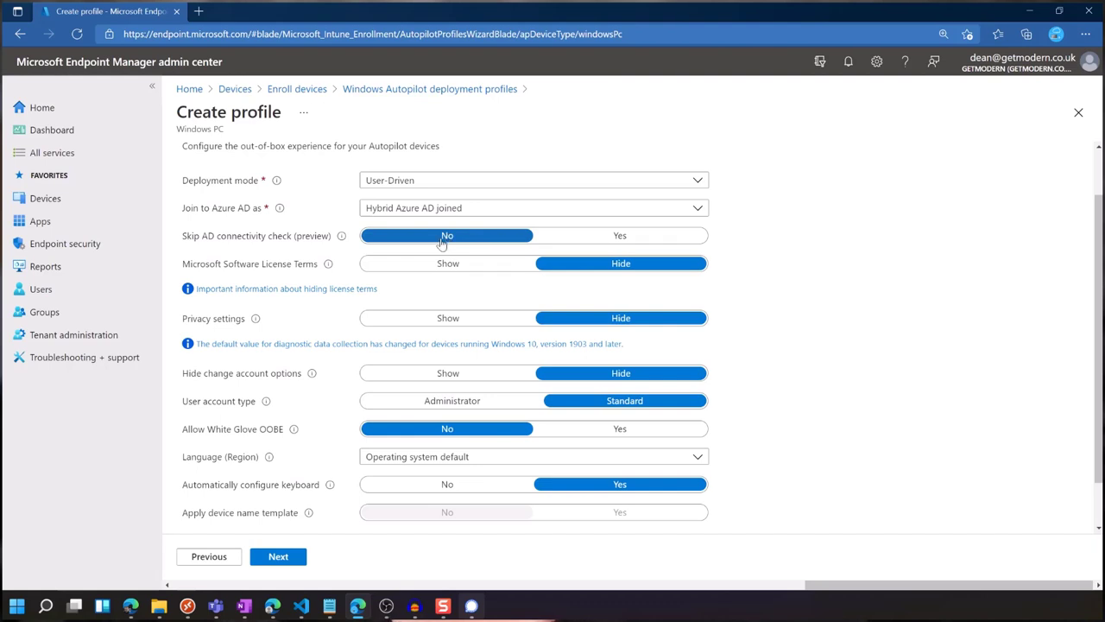
pyautogui.scroll(-1, 413, 276)
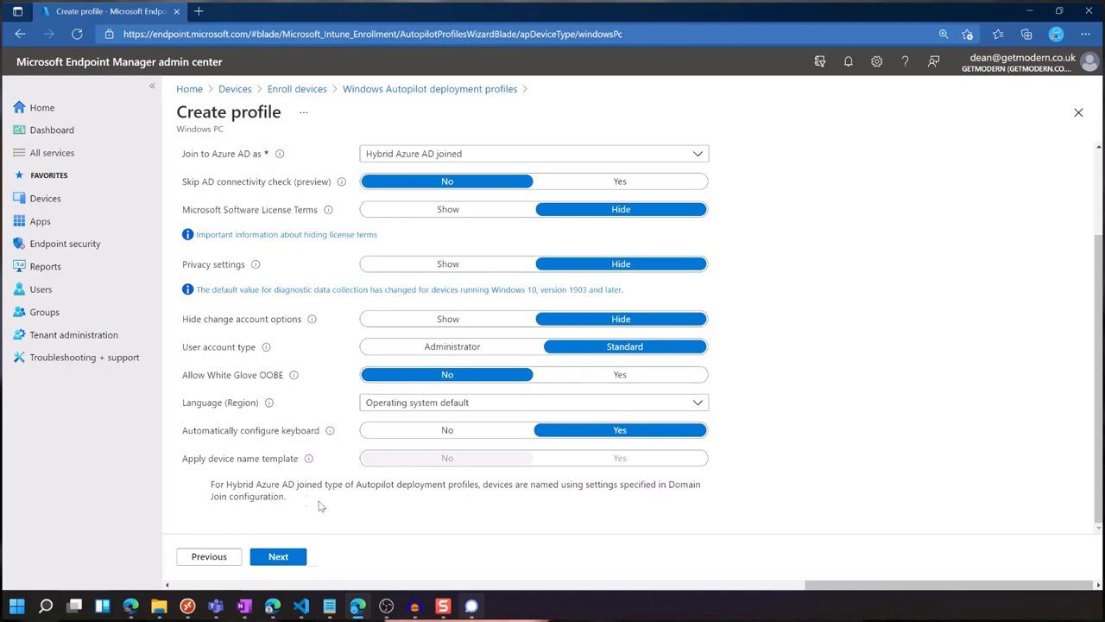
pyautogui.moveTo(319, 506); pyautogui.dragTo(192, 490)
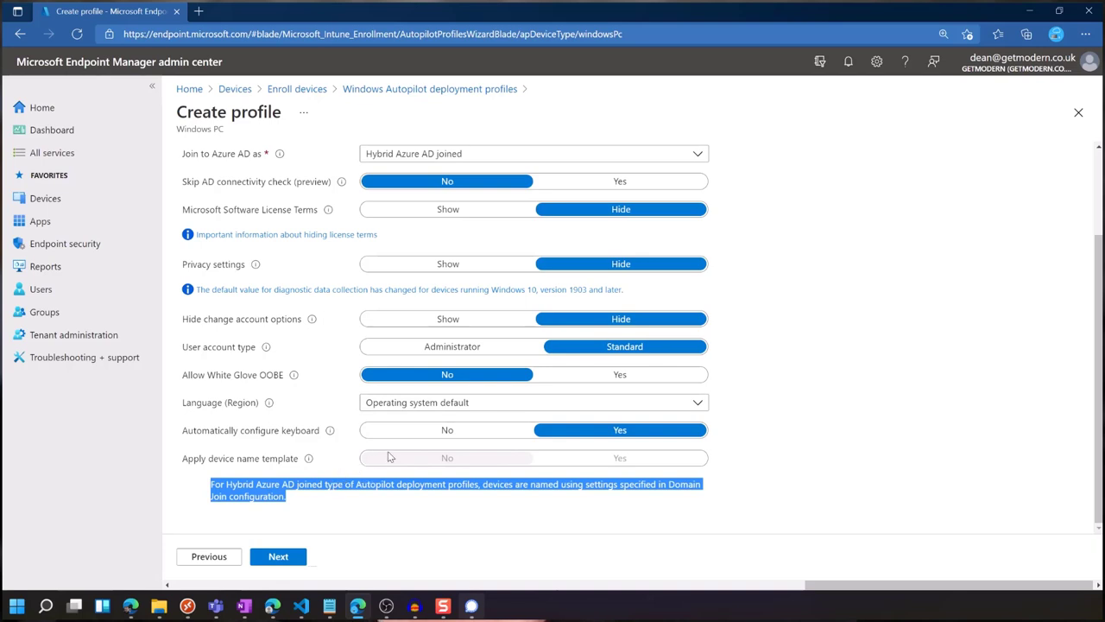
pyautogui.click(328, 504)
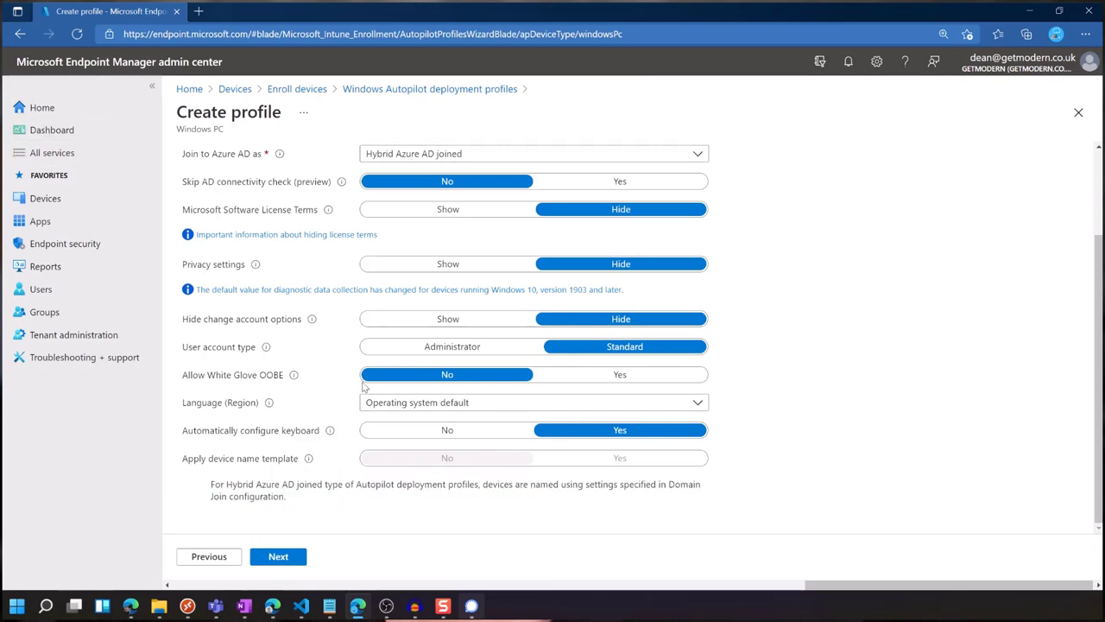
pyautogui.click(285, 555)
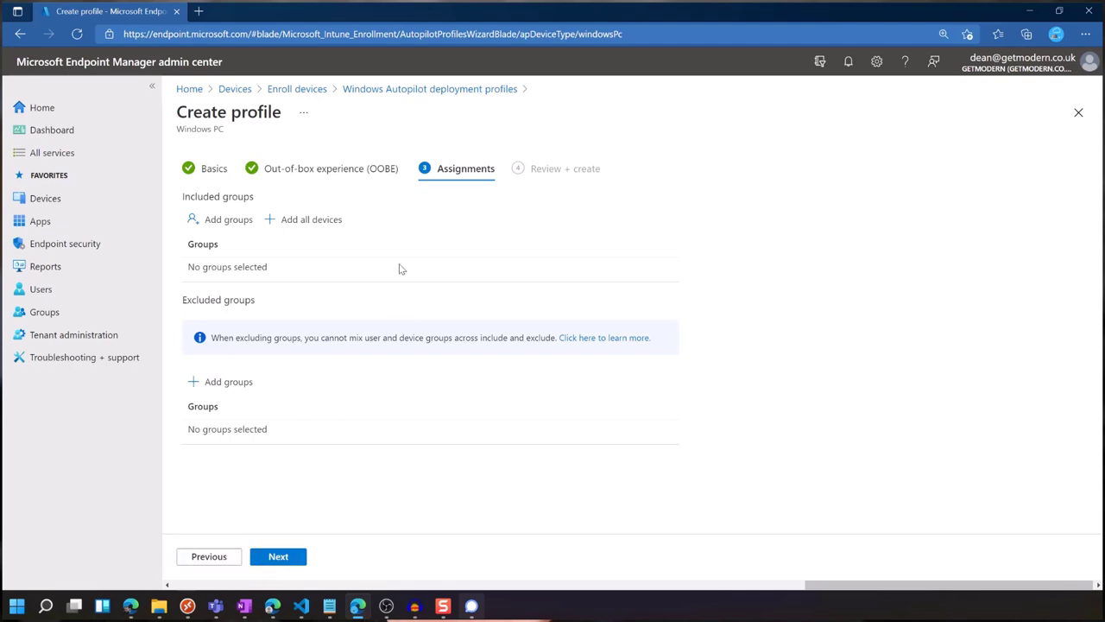
# Search 'aut', include the Autopilot Devices group, then review and create the profile.
pyautogui.click(229, 224)
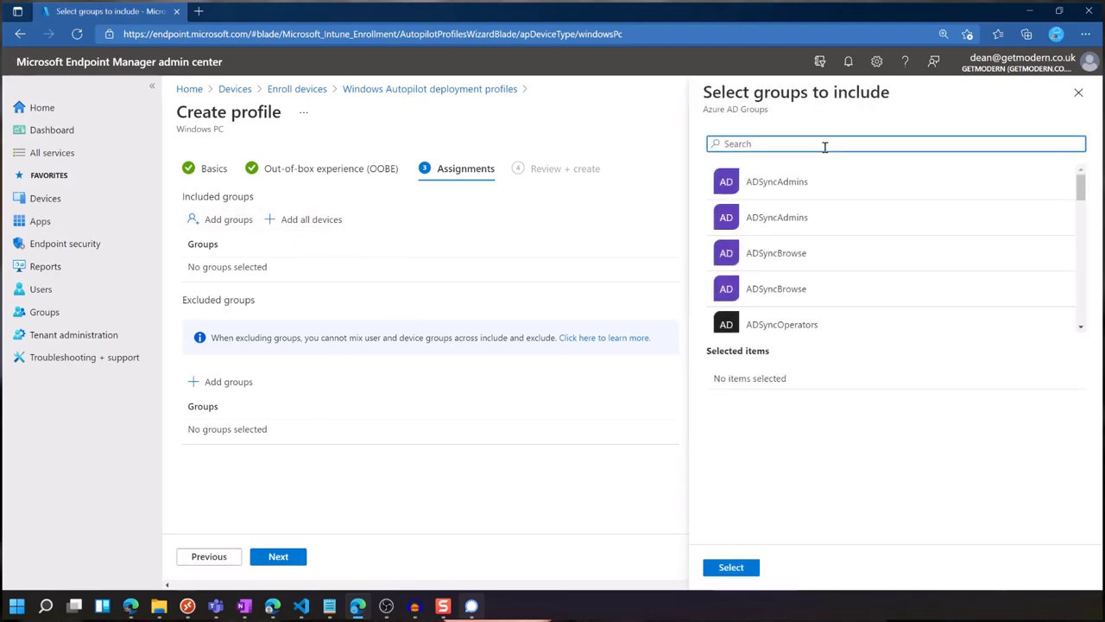
pyautogui.write('aut')
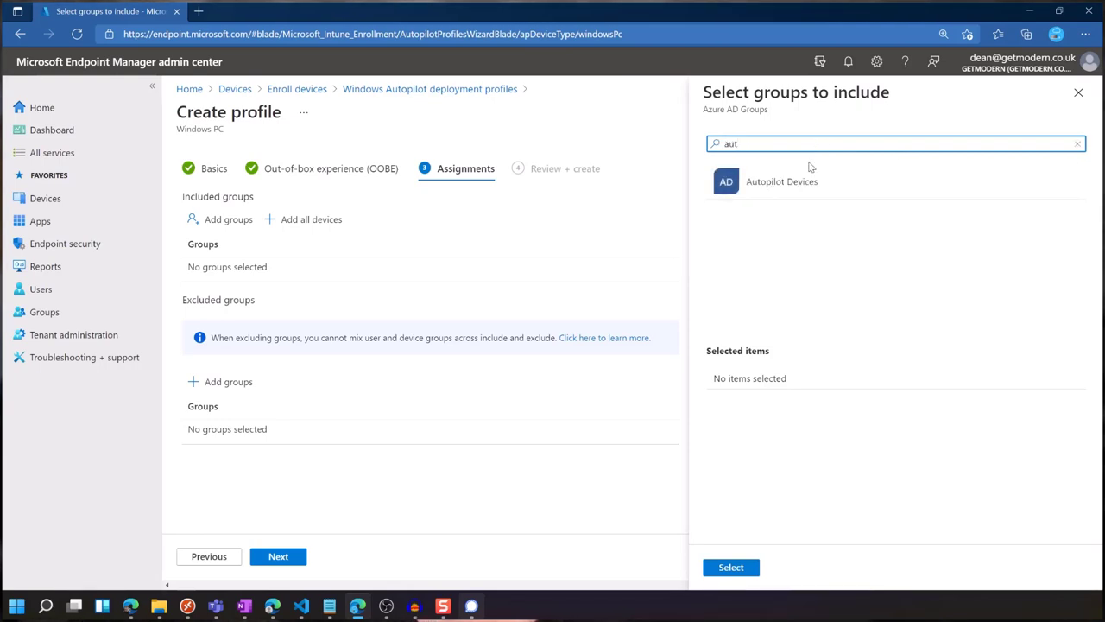
pyautogui.click(799, 180)
pyautogui.click(730, 567)
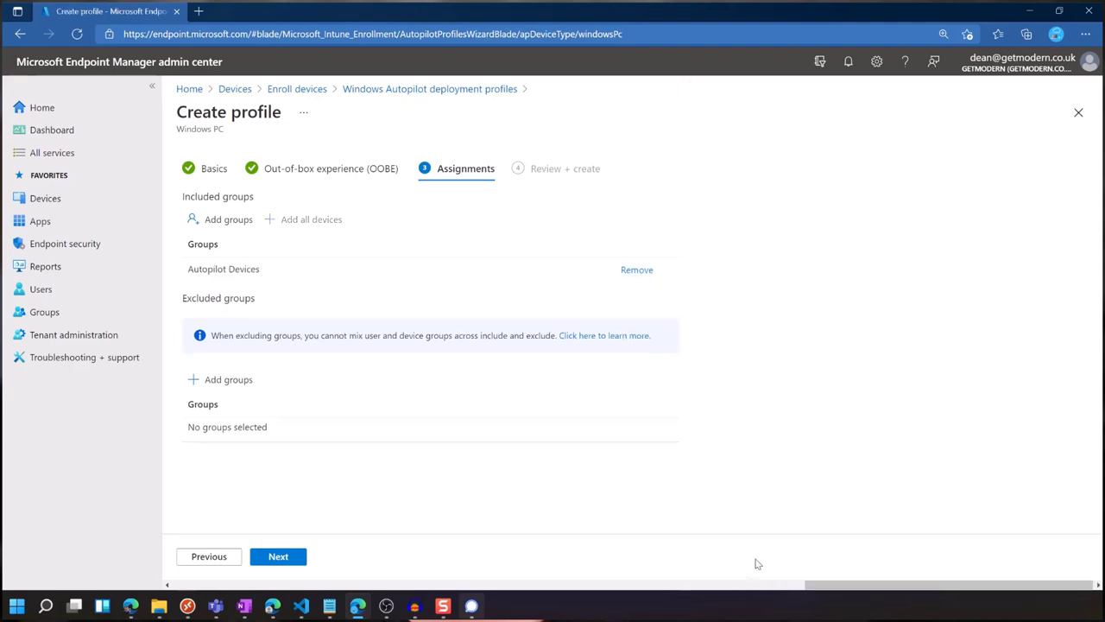
pyautogui.click(270, 557)
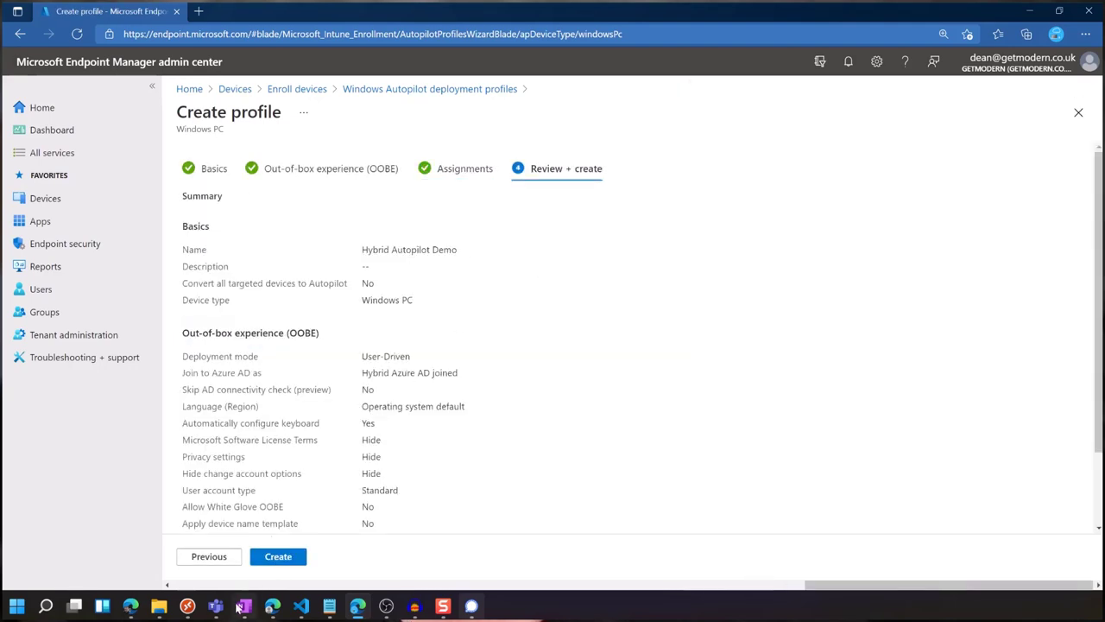
pyautogui.scroll(-2, 309, 517)
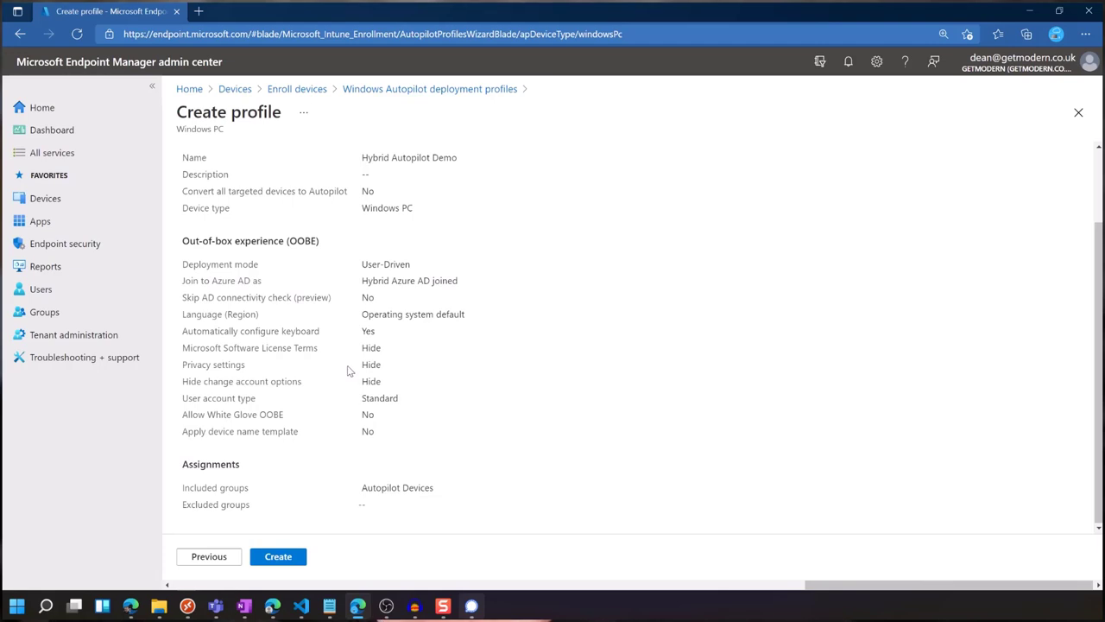
pyautogui.click(283, 557)
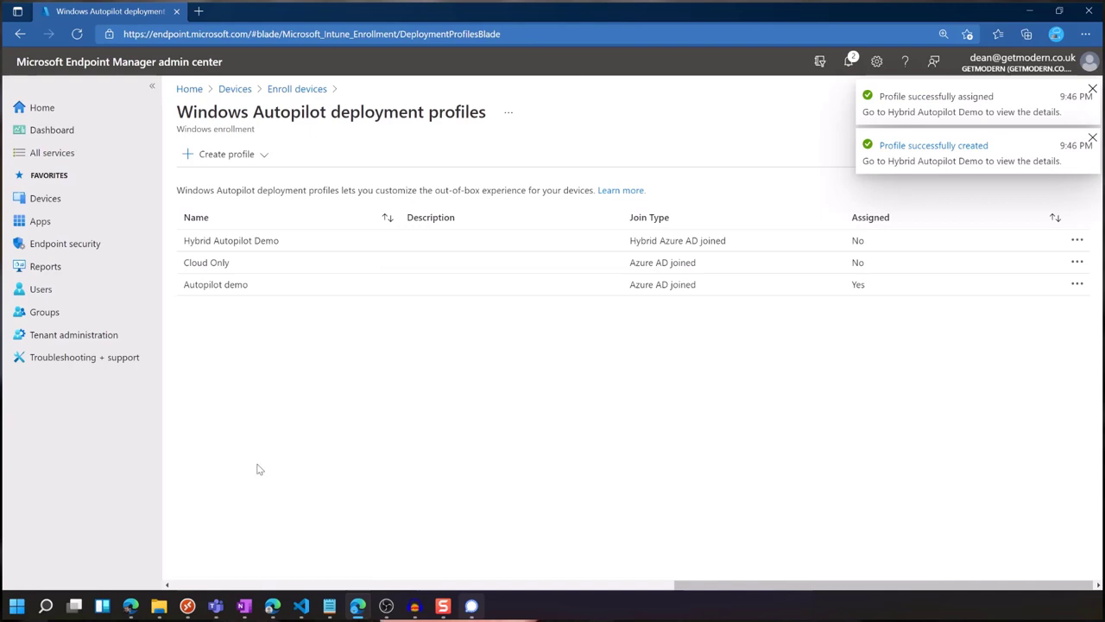
# Create a configuration profile for Windows 10 and later using the Templates type's Domain Join template.
pyautogui.click(95, 204)
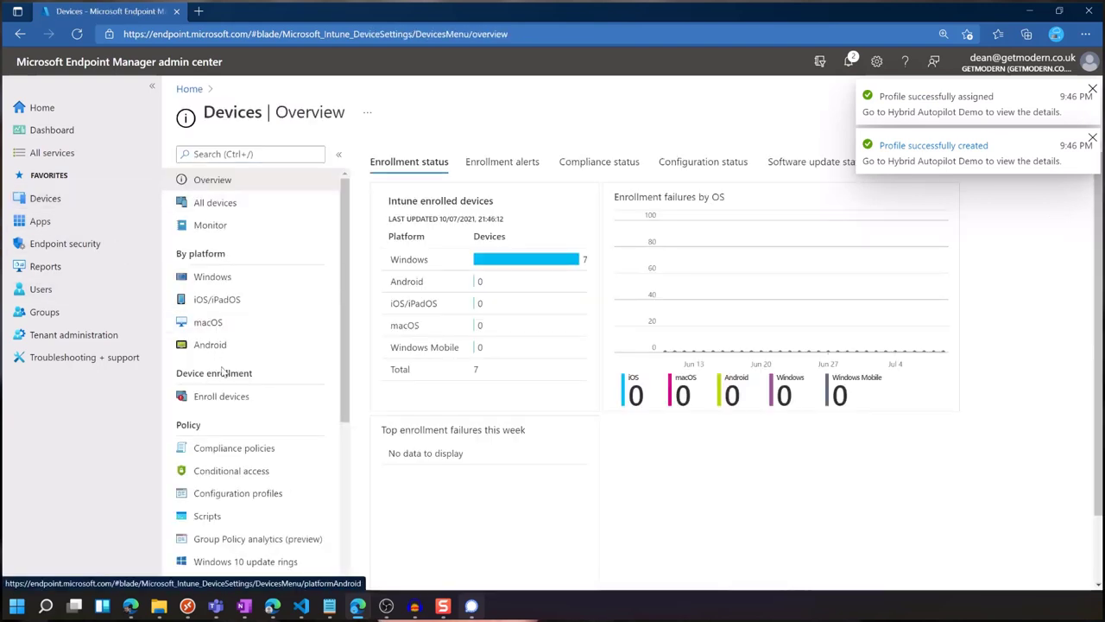
pyautogui.click(233, 493)
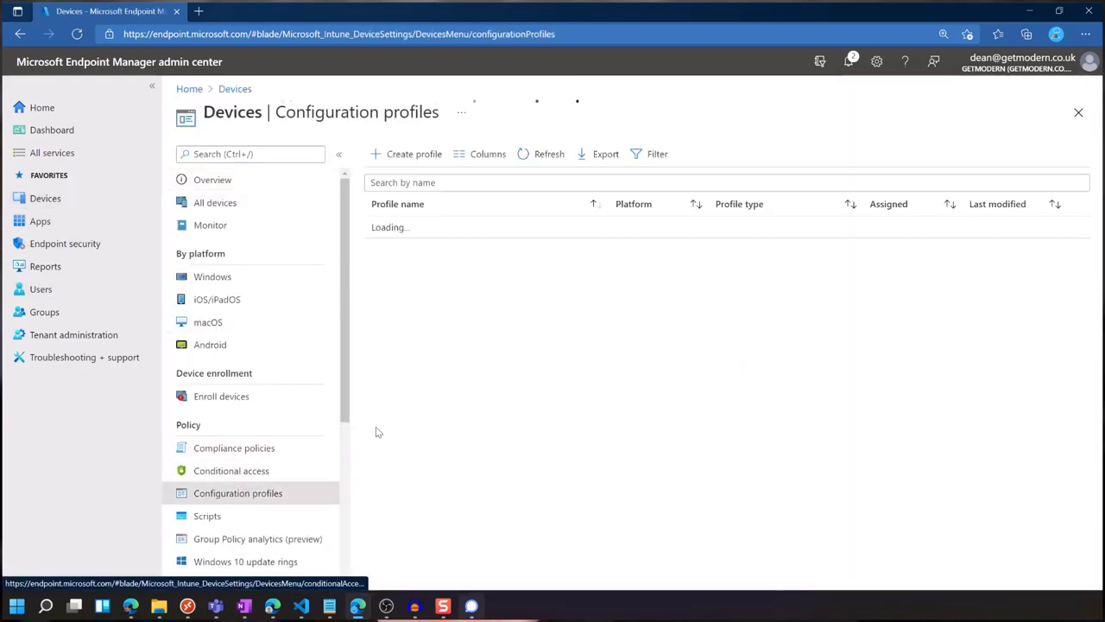
pyautogui.click(389, 156)
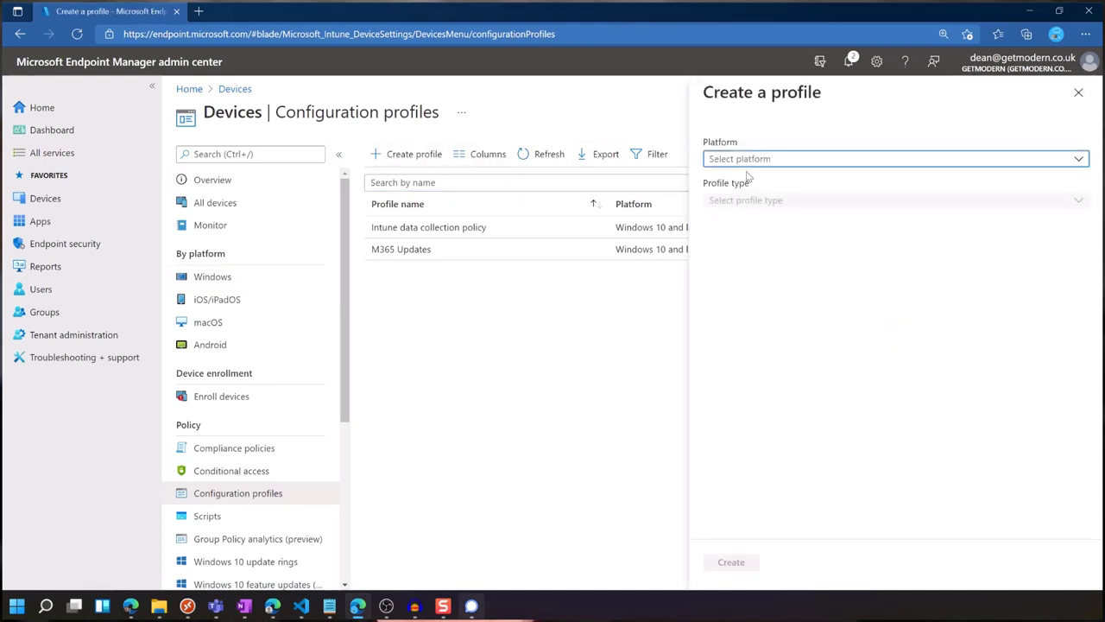
pyautogui.click(766, 159)
pyautogui.click(813, 277)
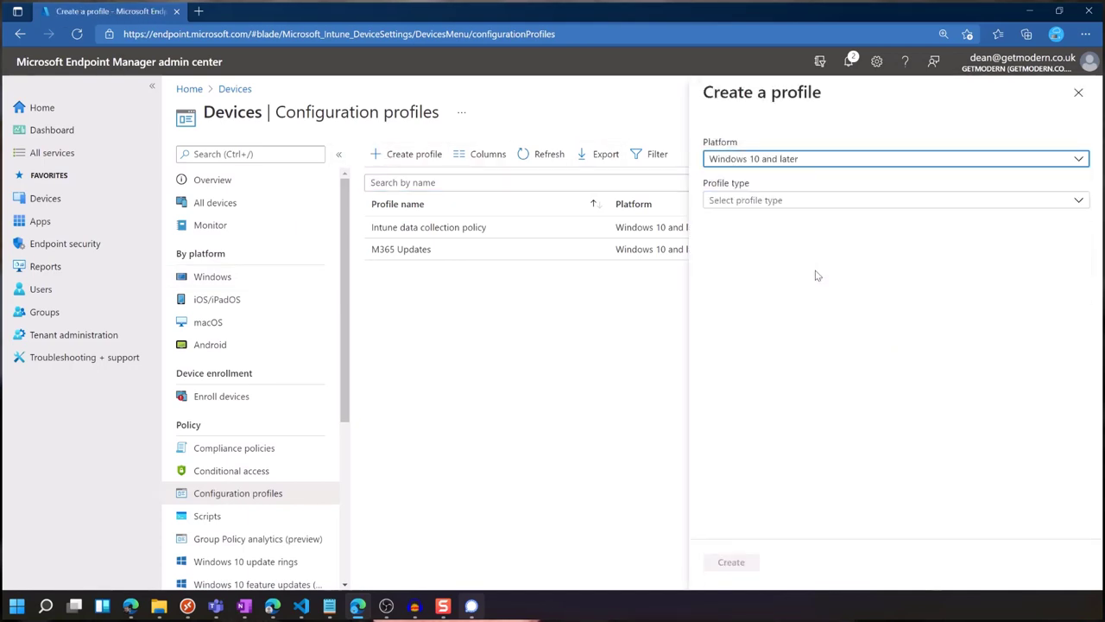
pyautogui.click(790, 207)
pyautogui.click(772, 244)
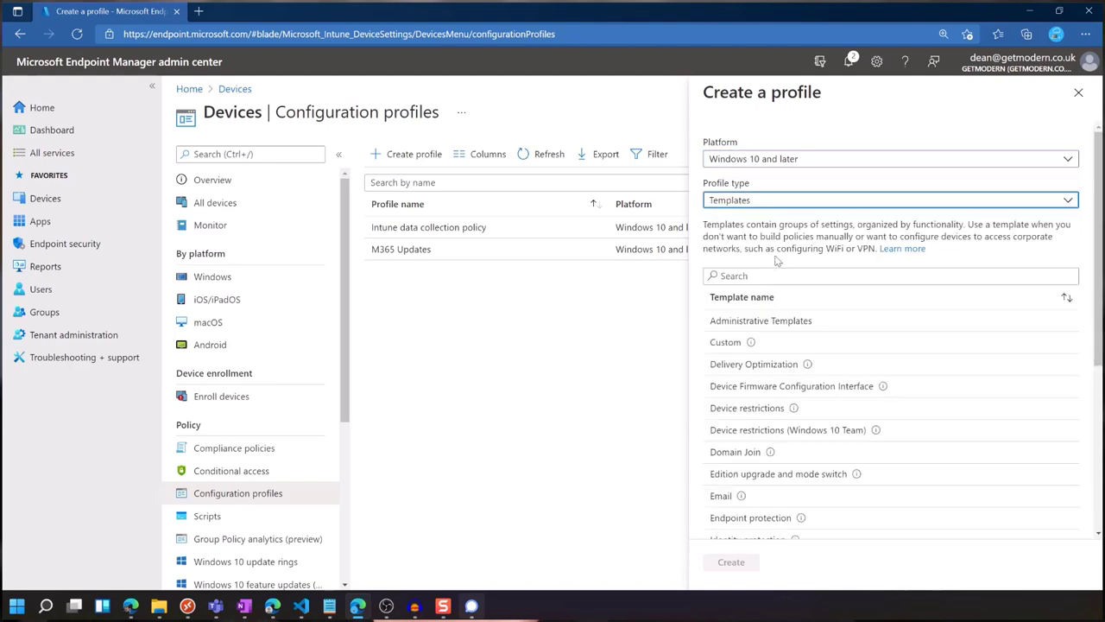
pyautogui.scroll(-2, 791, 346)
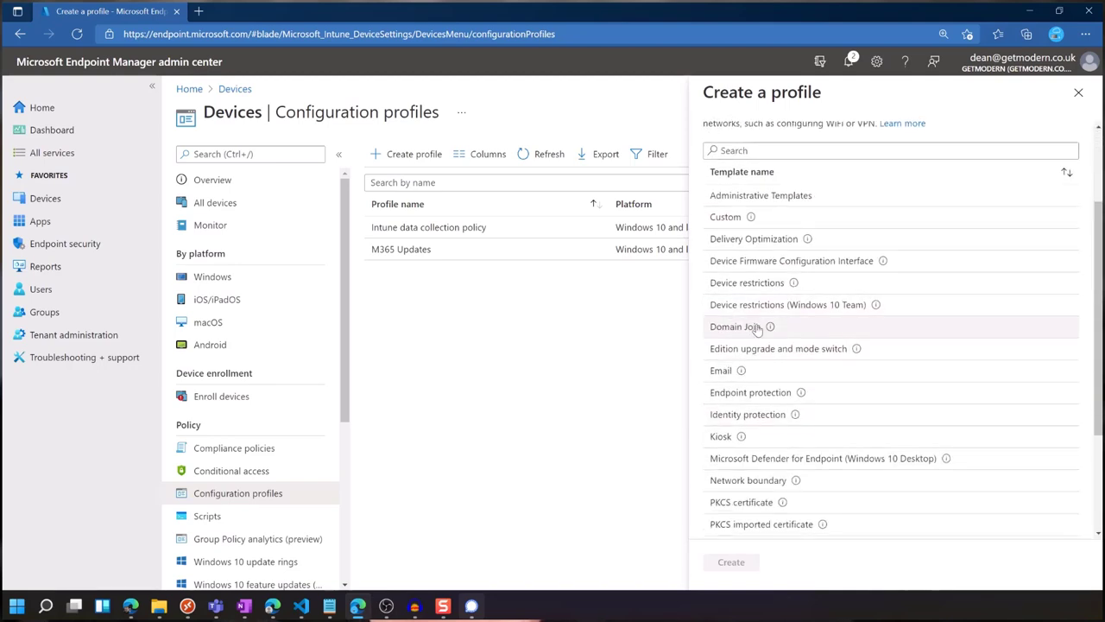
pyautogui.click(754, 328)
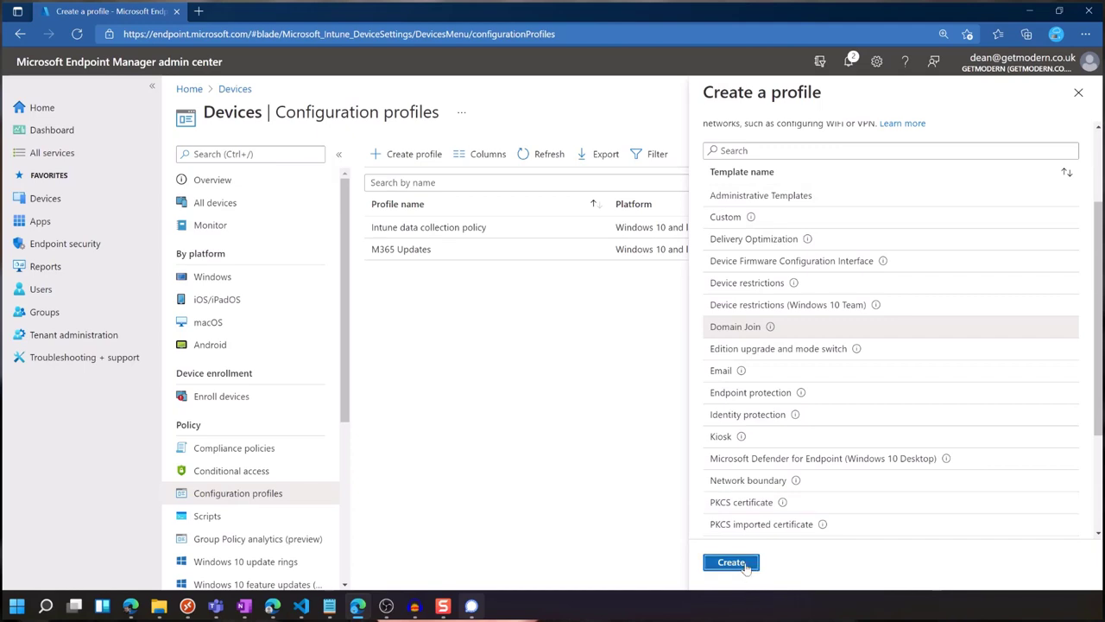
# Name the new Domain Join template profile 'Domain Join'.
pyautogui.click(731, 562)
pyautogui.click(425, 199)
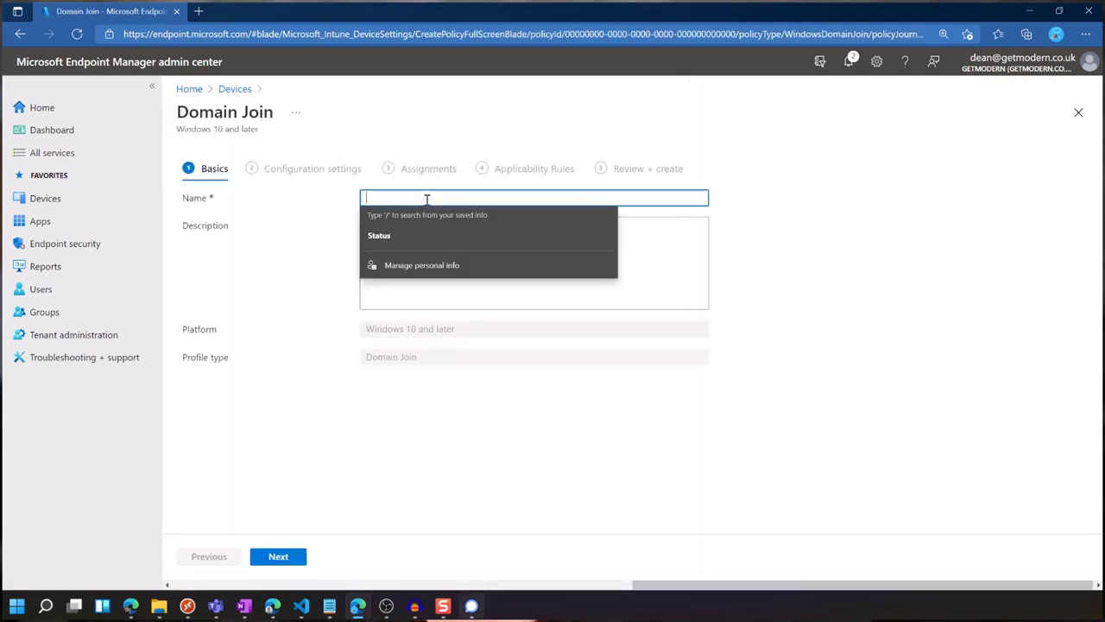
pyautogui.write('Domain Join')
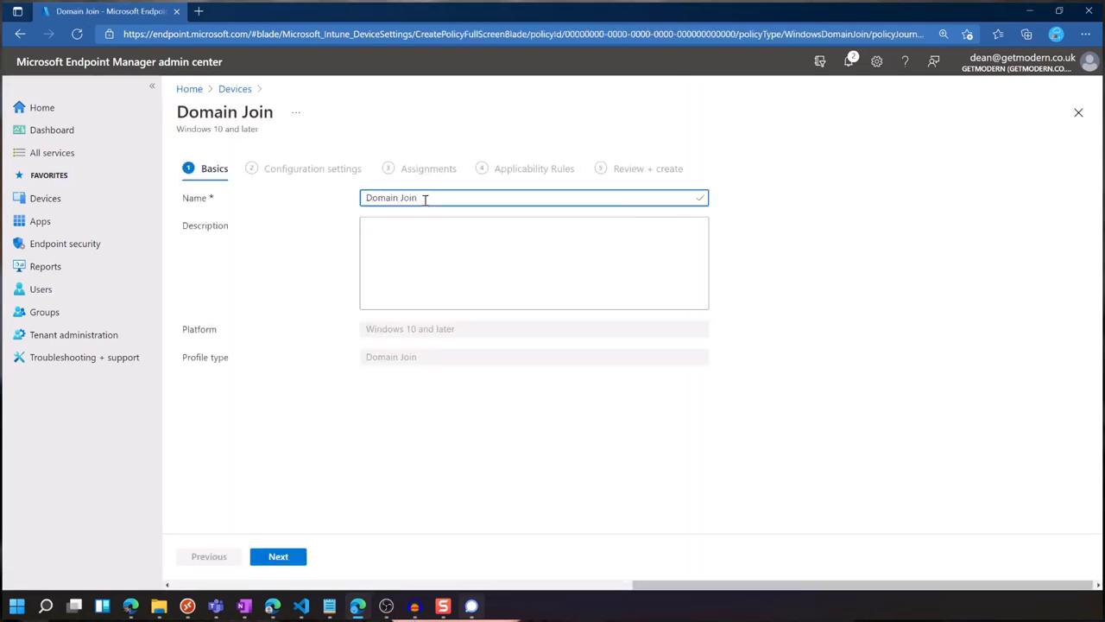
pyautogui.click(293, 554)
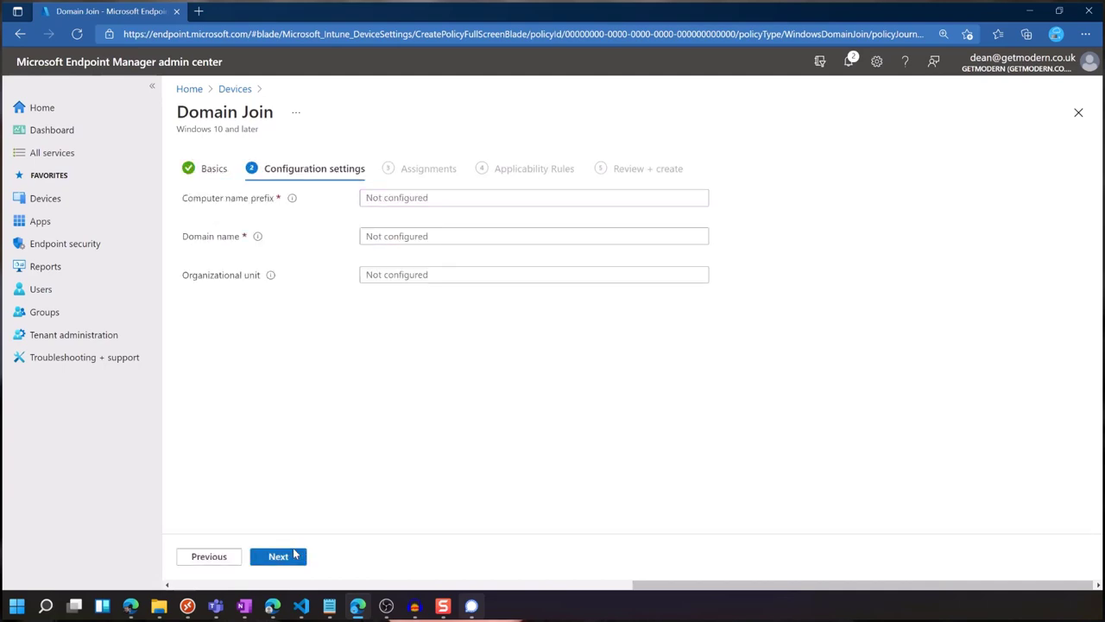
# Enter computer name prefix HYB- and domain corp.contoso.com, then switch to the dc1 desktop.
pyautogui.click(438, 198)
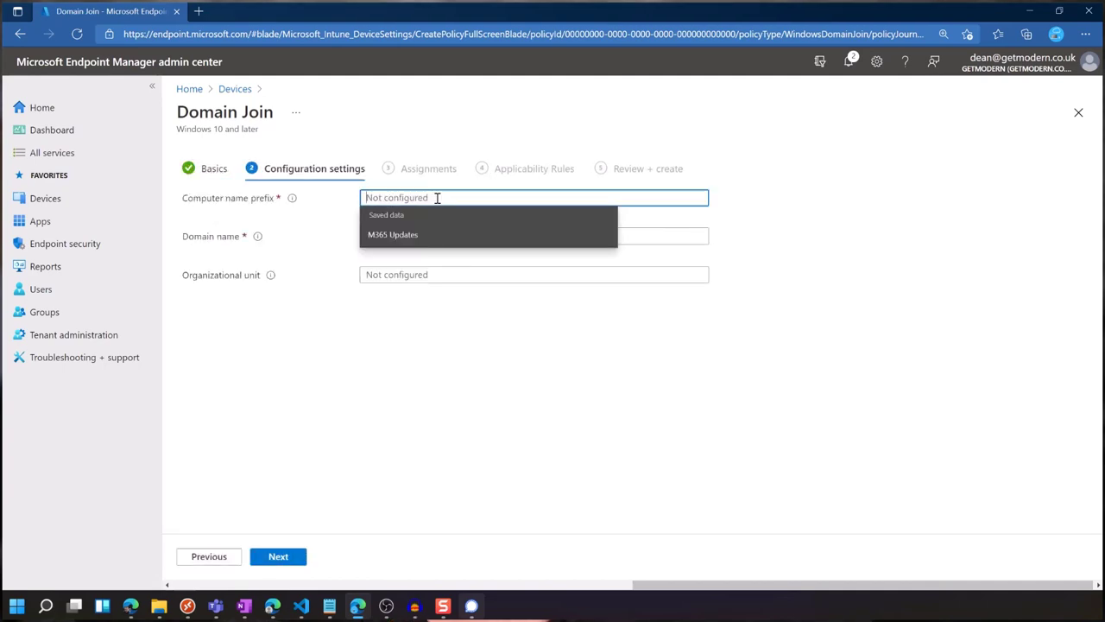
pyautogui.write('HYB-')
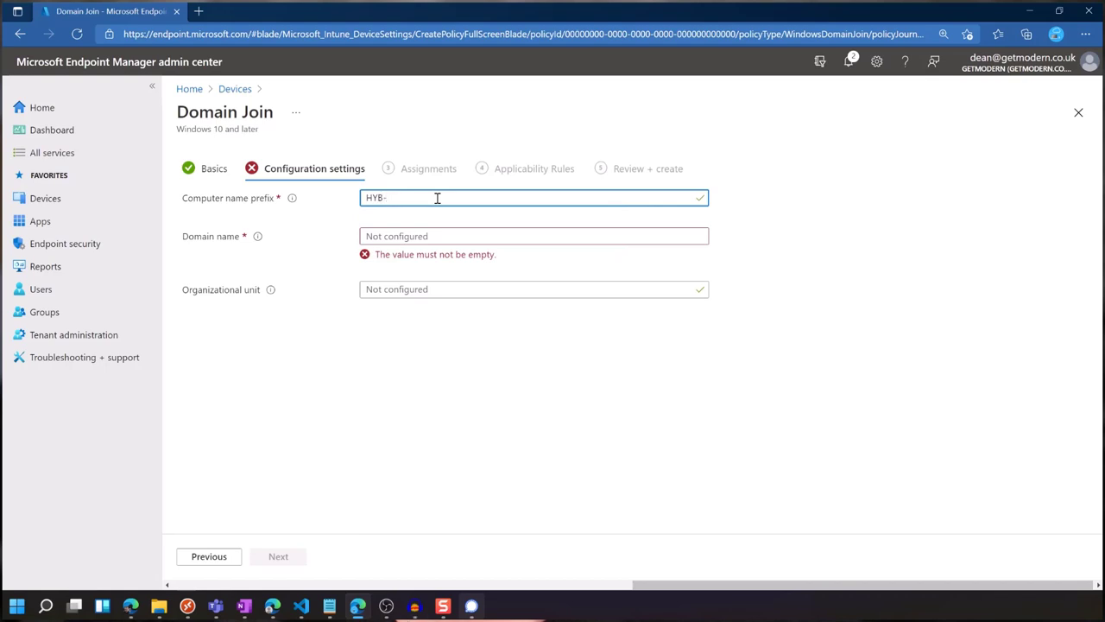
pyautogui.click(407, 234)
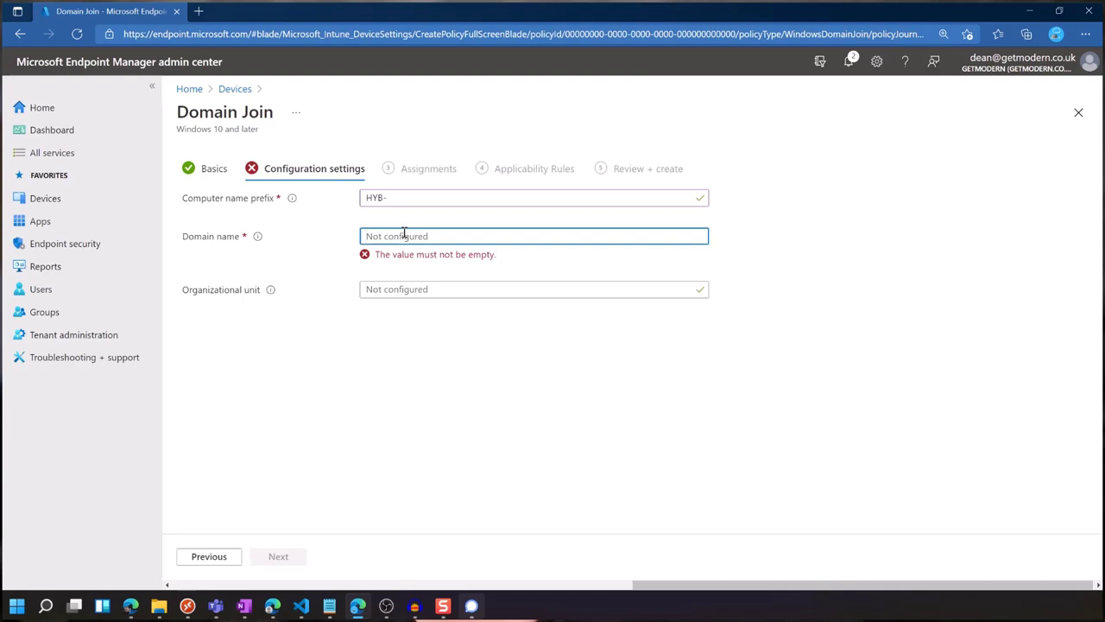
pyautogui.write('corp.contoso.com')
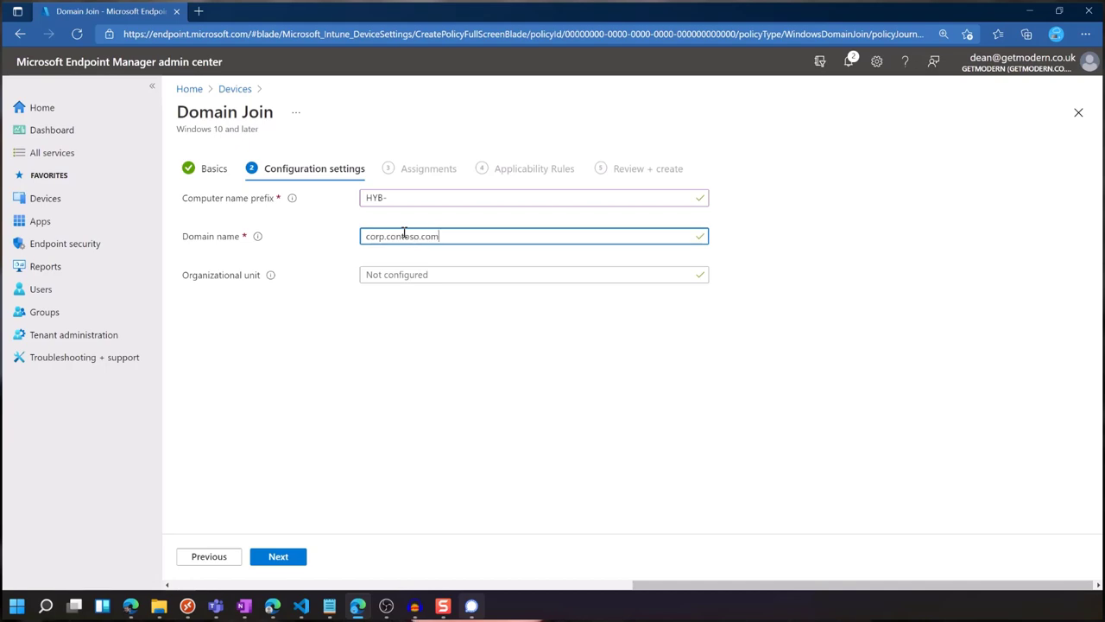
pyautogui.click(441, 276)
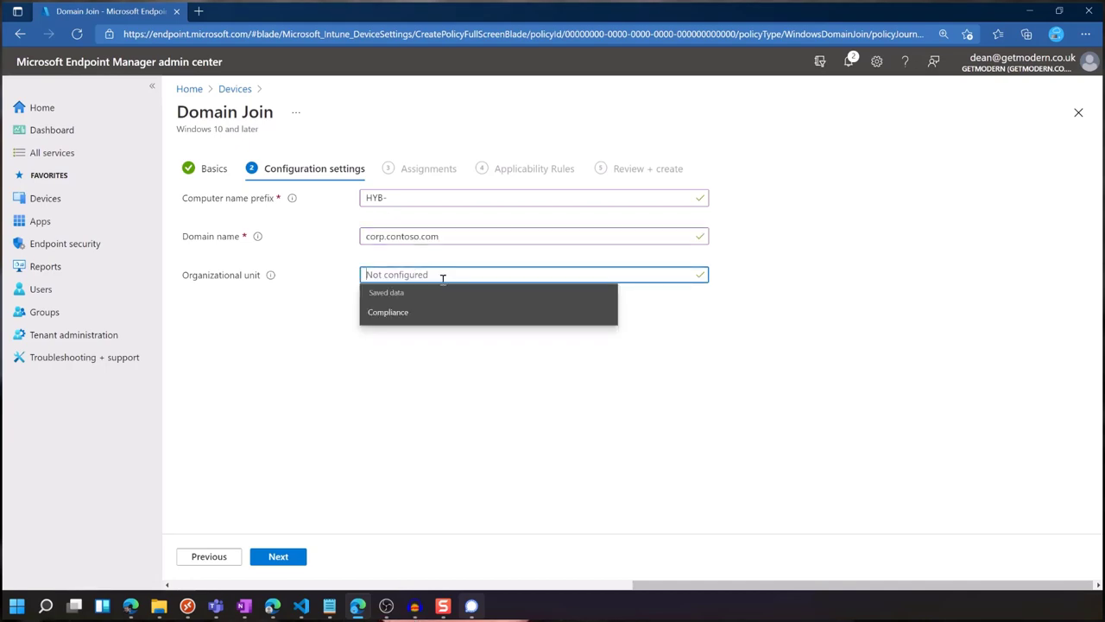
pyautogui.click(589, 371)
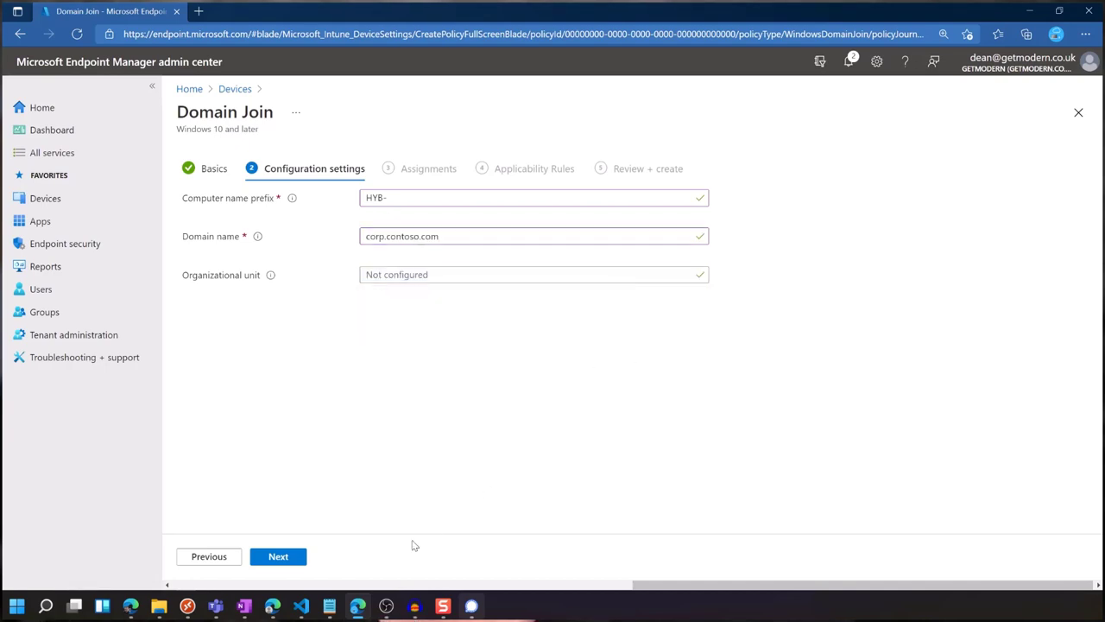
pyautogui.moveTo(217, 607)
pyautogui.click(344, 535)
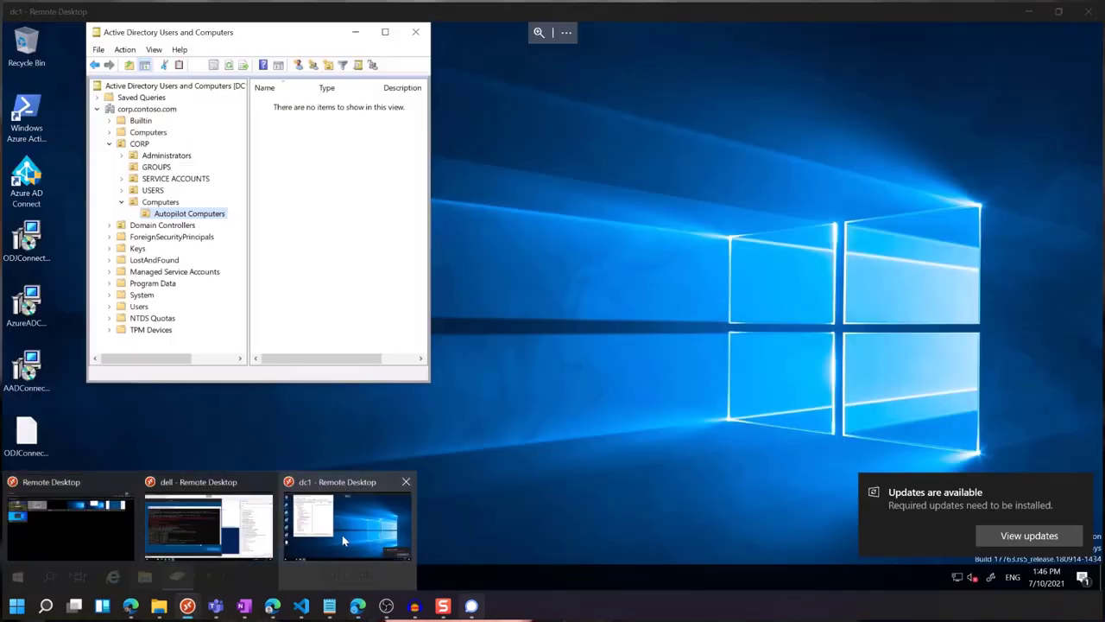
# Copy the Autopilot Computers OU's distinguishedName from its Attribute Editor, then return to the Organizational unit field.
pyautogui.rightClick(196, 216)
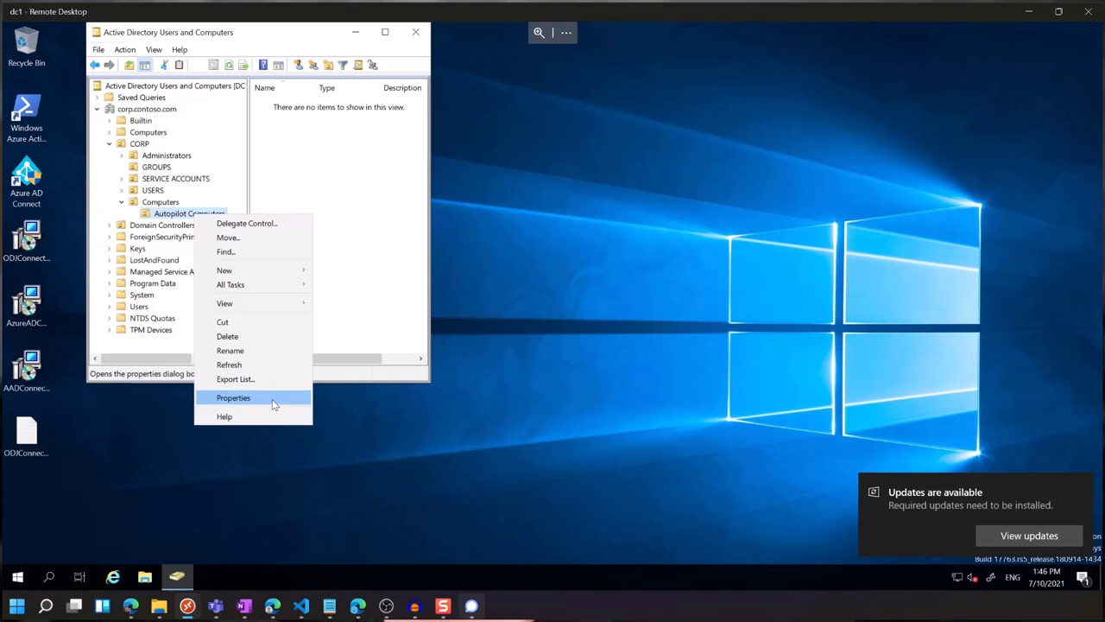
pyautogui.click(271, 397)
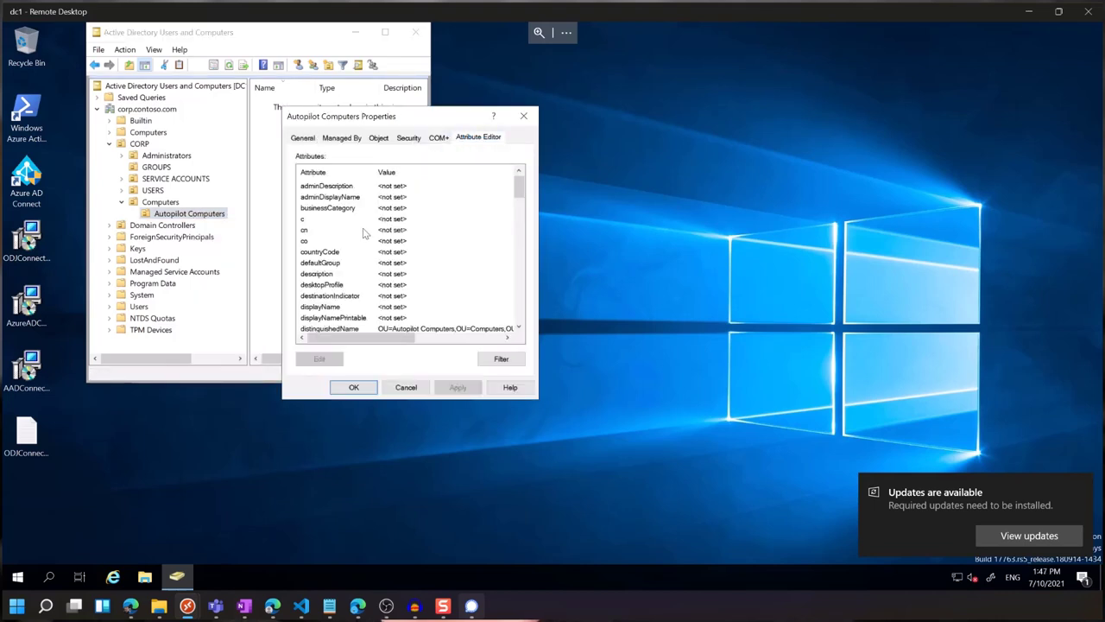
pyautogui.click(420, 329)
pyautogui.click(321, 360)
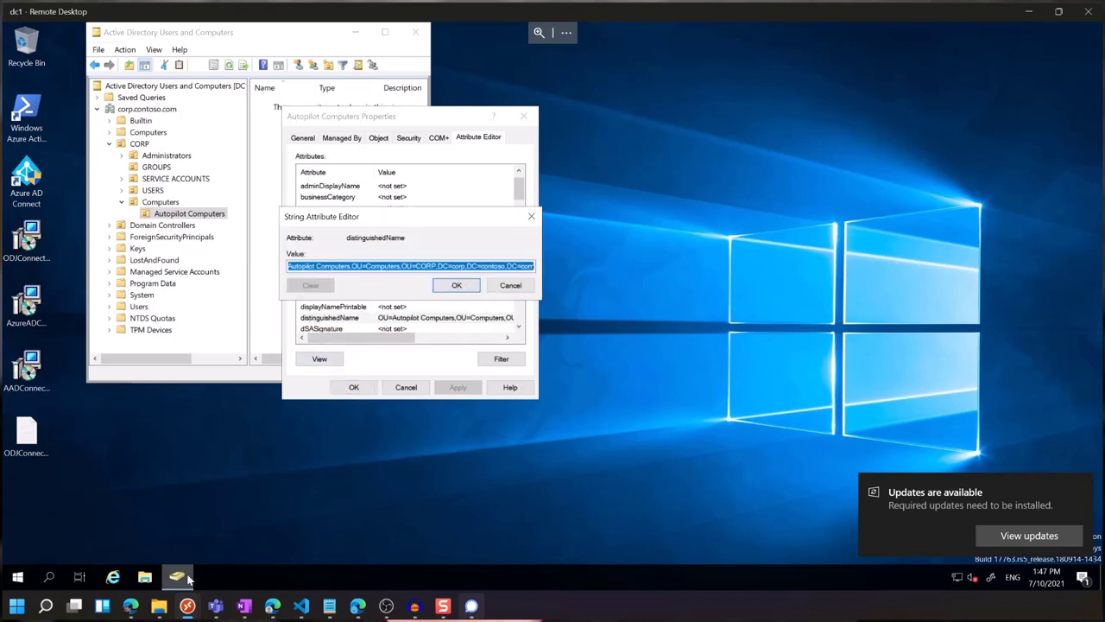
pyautogui.moveTo(192, 609)
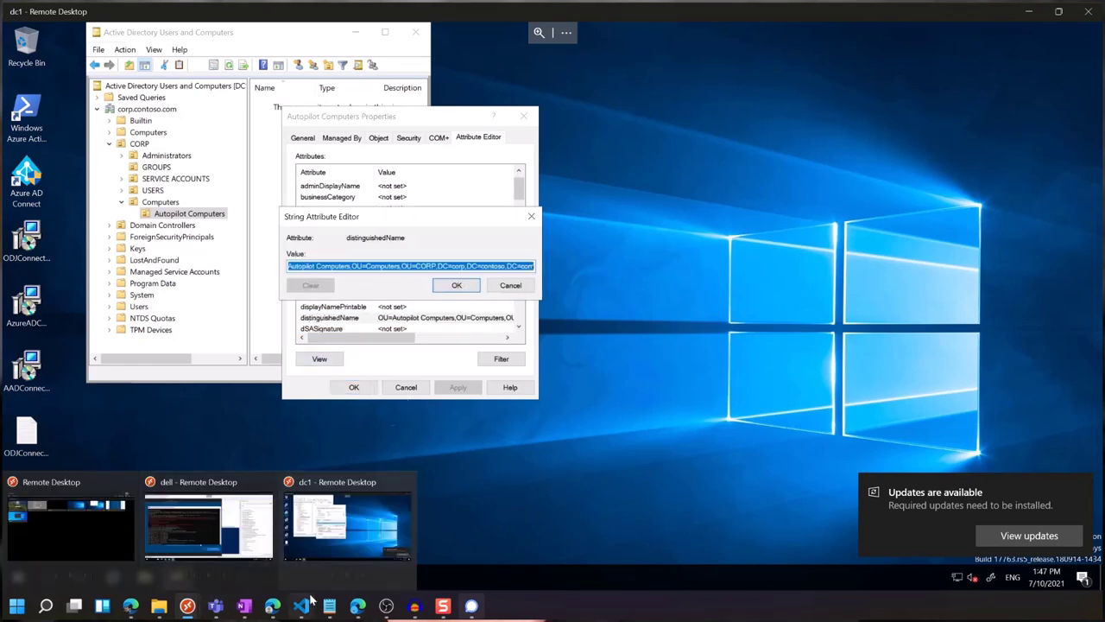
pyautogui.click(358, 606)
pyautogui.click(409, 274)
# Paste the distinguished name as Organizational unit, restore the leading 'OU=', and proceed to Assignments.
pyautogui.hotkey('ctrl', 'v')
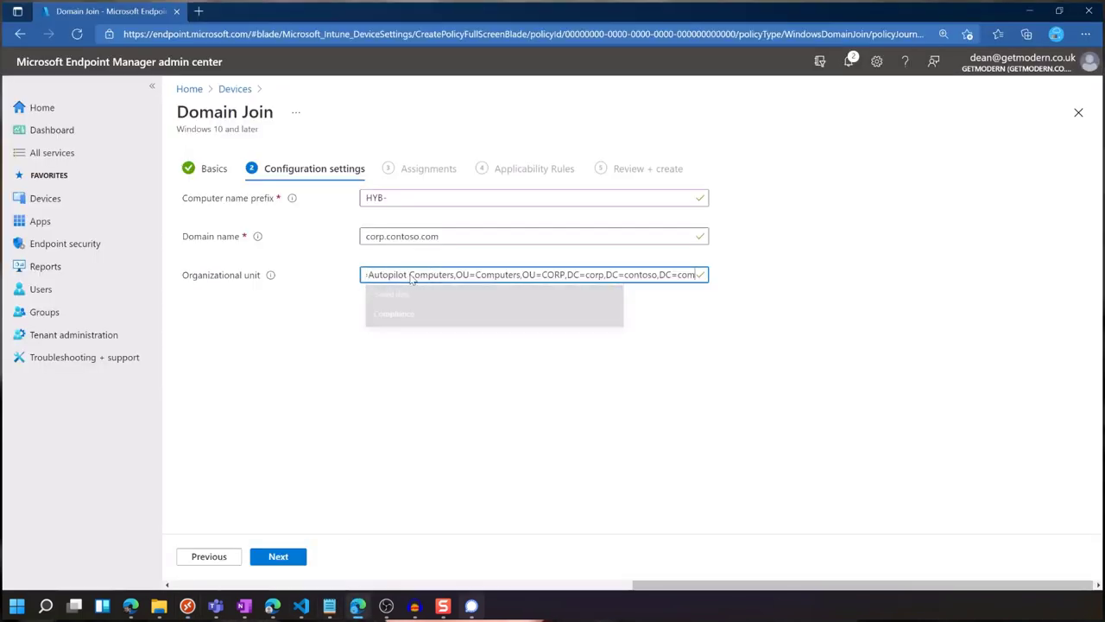
pyautogui.moveTo(493, 275); pyautogui.dragTo(184, 257)
pyautogui.click(427, 275)
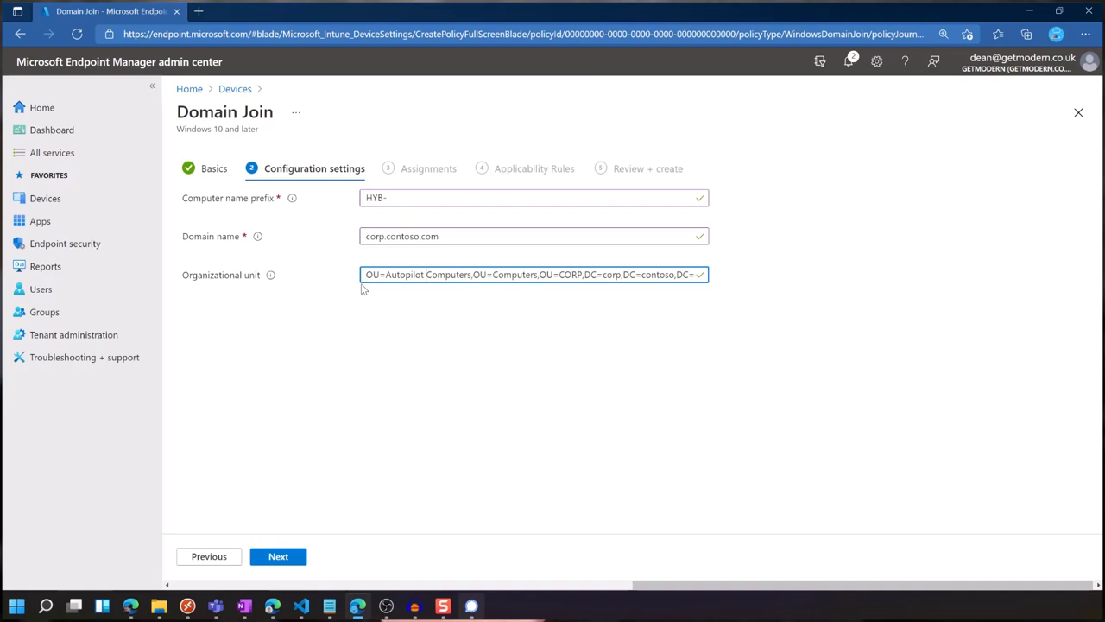
pyautogui.moveTo(268, 276)
pyautogui.click(275, 560)
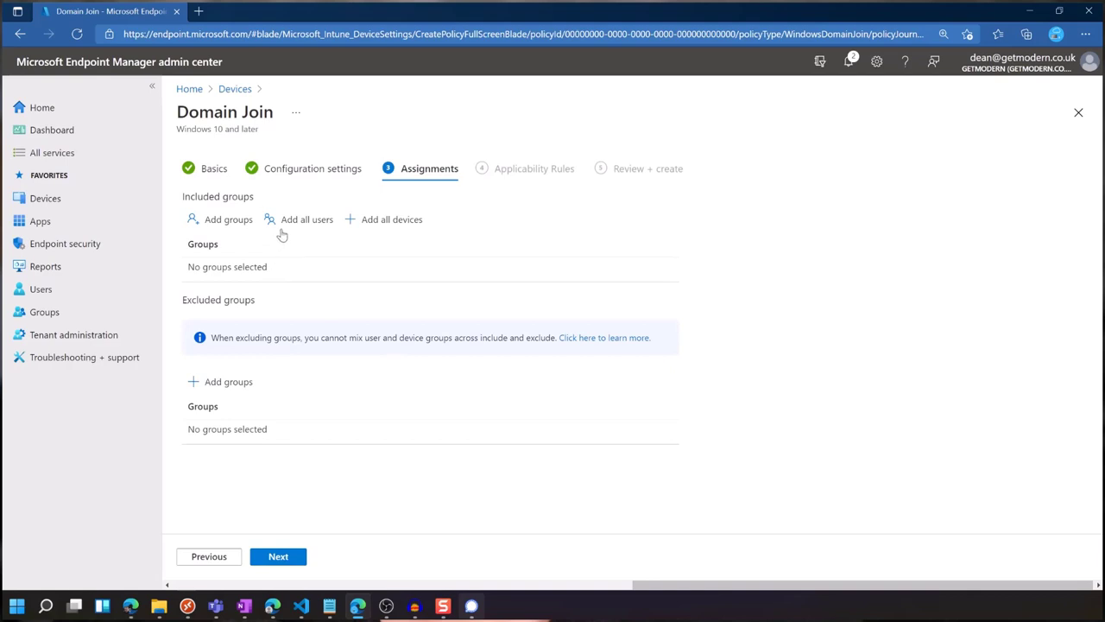
# Search 'auto', include Autopilot Devices, skip applicability rules, and create the Domain Join profile.
pyautogui.click(207, 221)
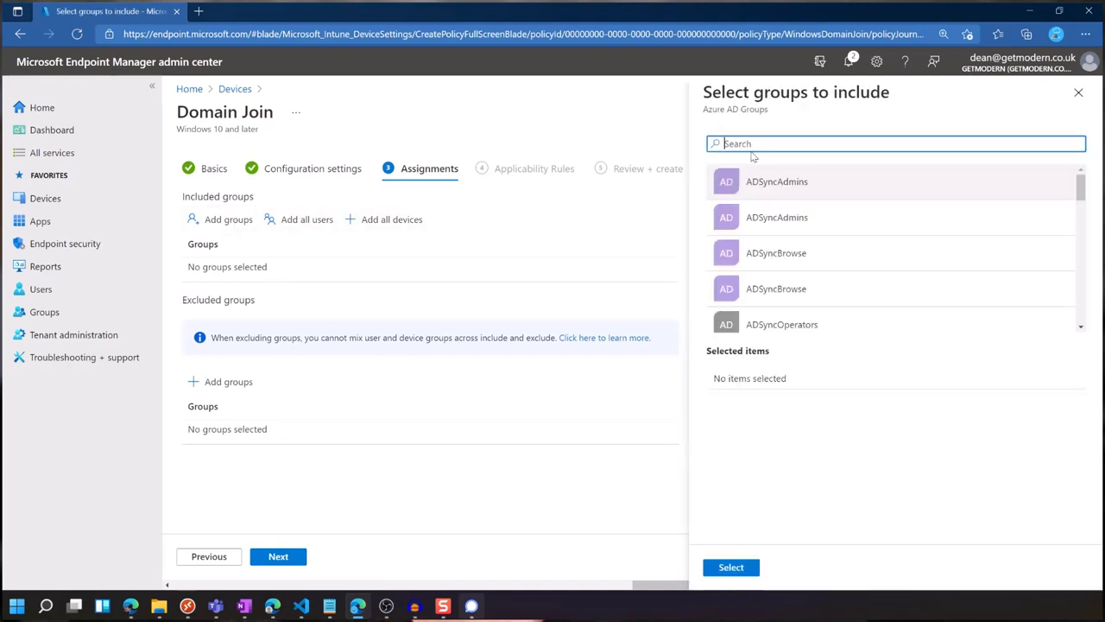
pyautogui.write('auto')
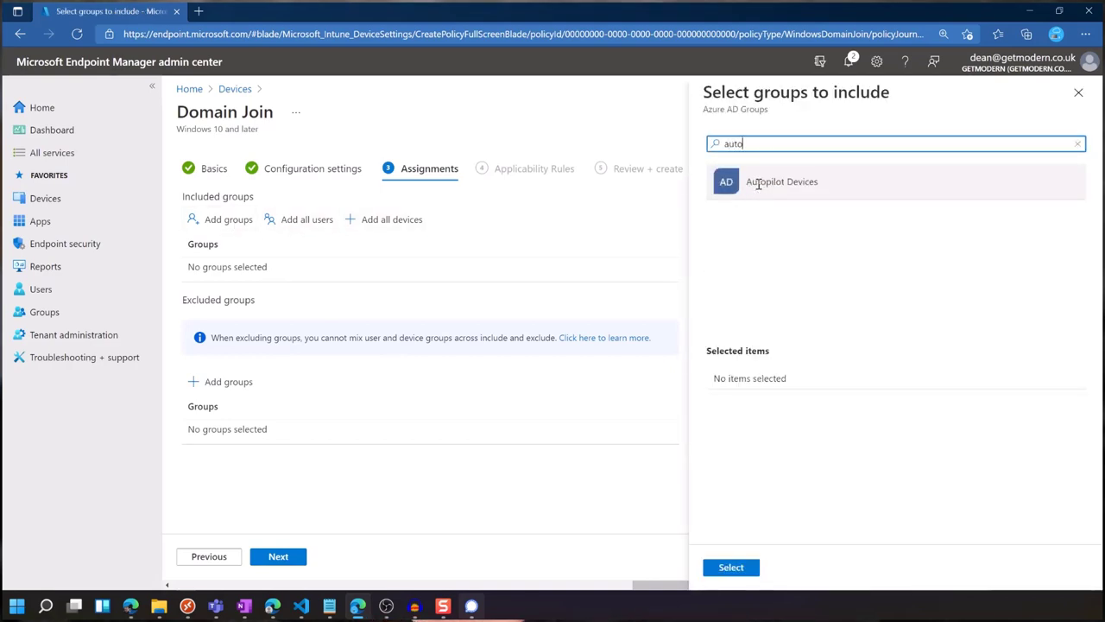
pyautogui.click(758, 184)
pyautogui.click(743, 568)
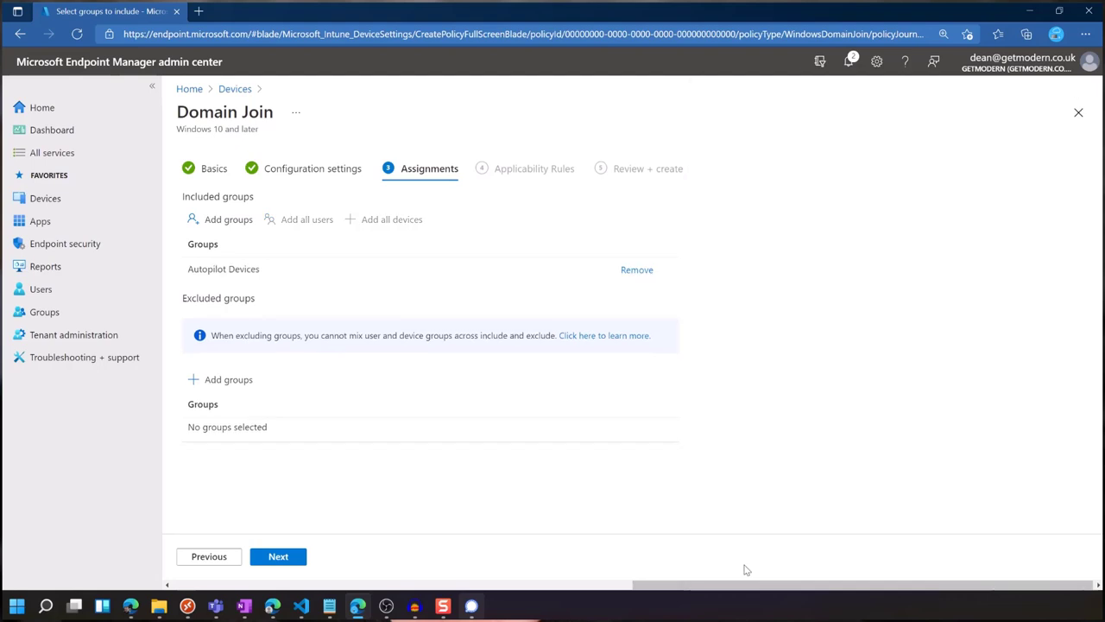
pyautogui.click(303, 560)
pyautogui.click(304, 561)
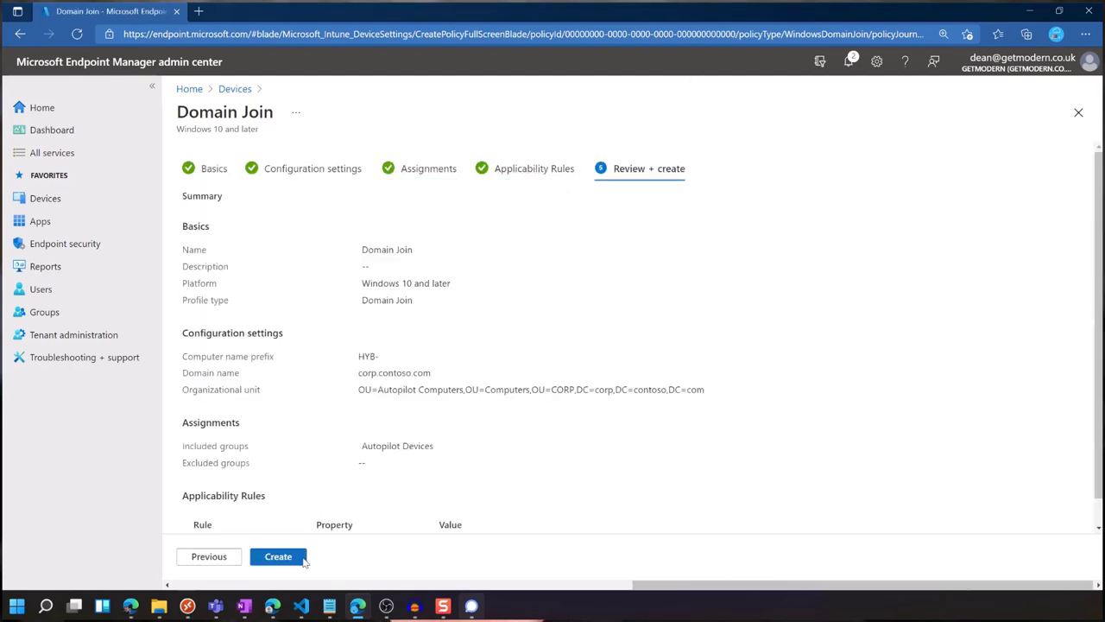
pyautogui.click(304, 561)
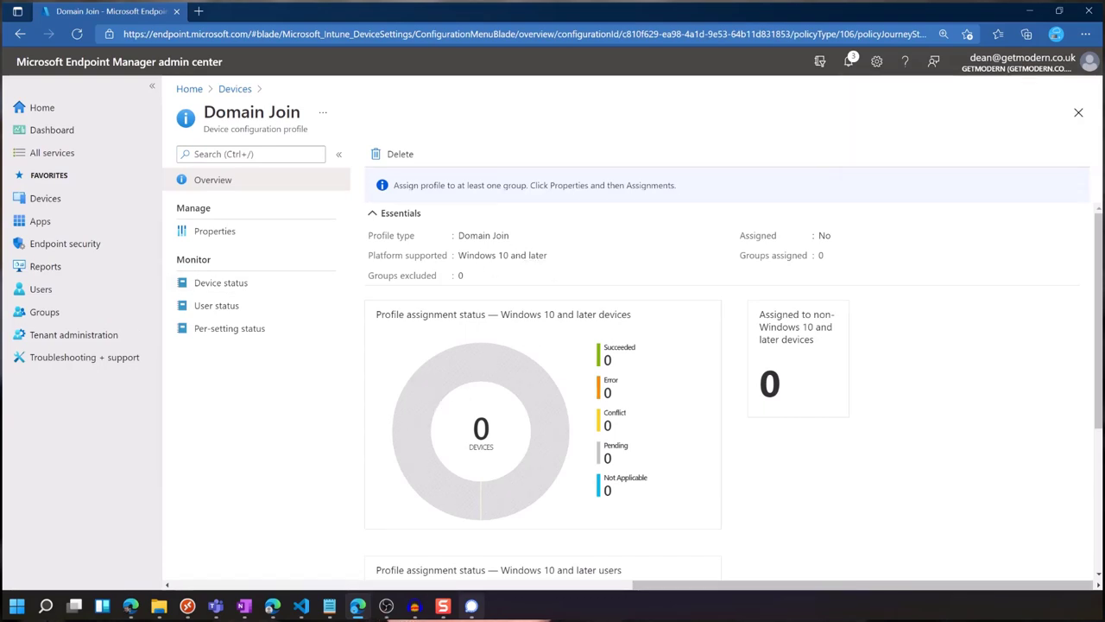
# On the host session, close PowerShell on CMC-Autopilot002, reset the VM, and return to Edge.
pyautogui.moveTo(187, 606)
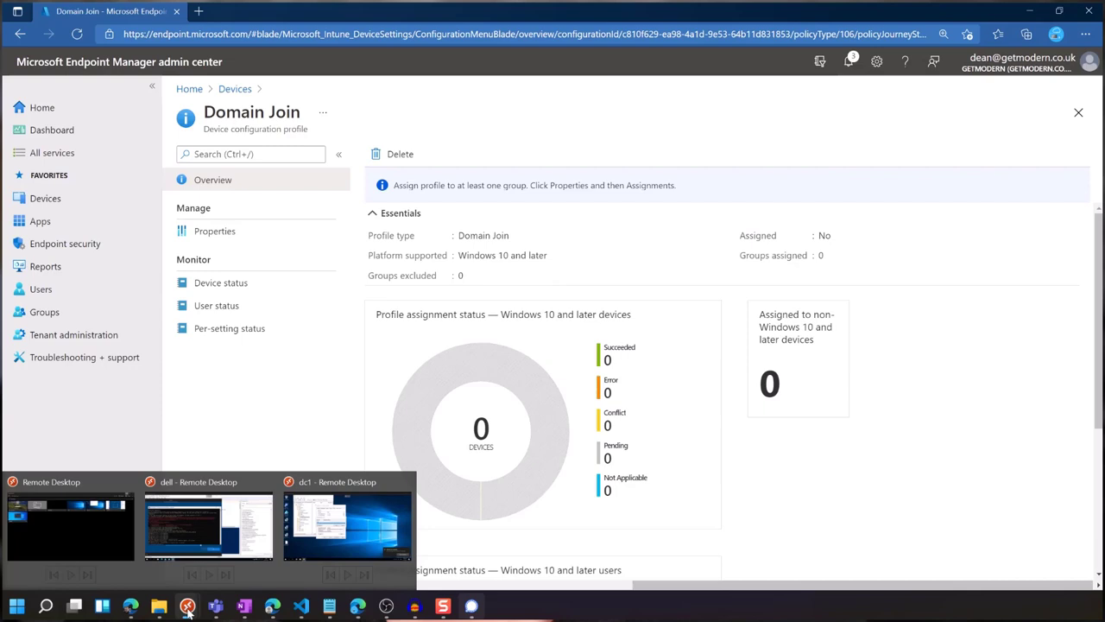
pyautogui.click(211, 540)
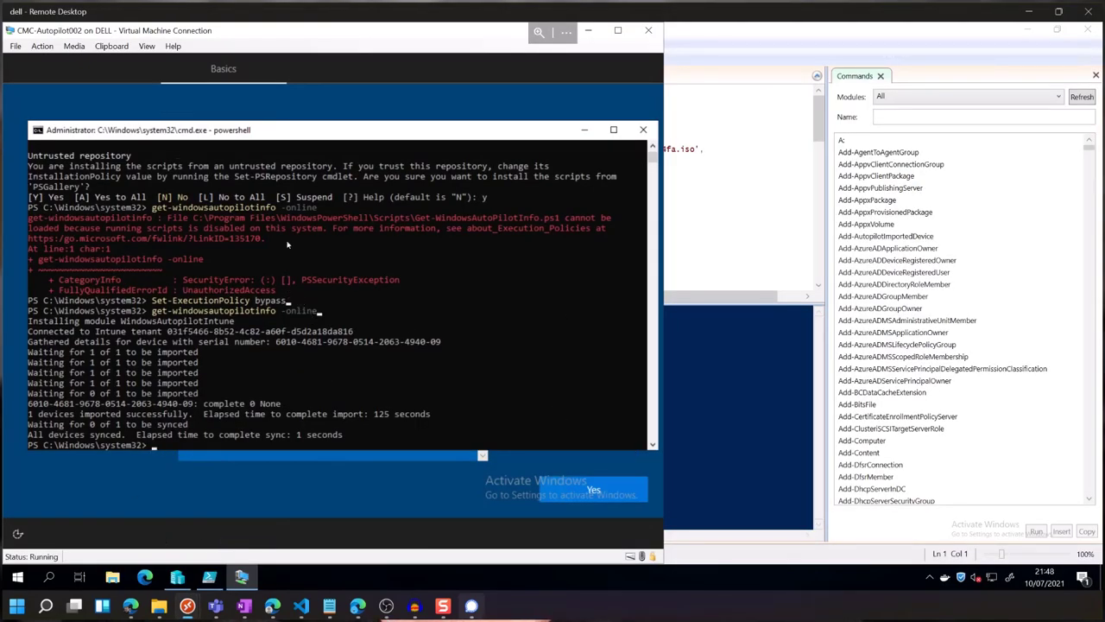
pyautogui.click(643, 131)
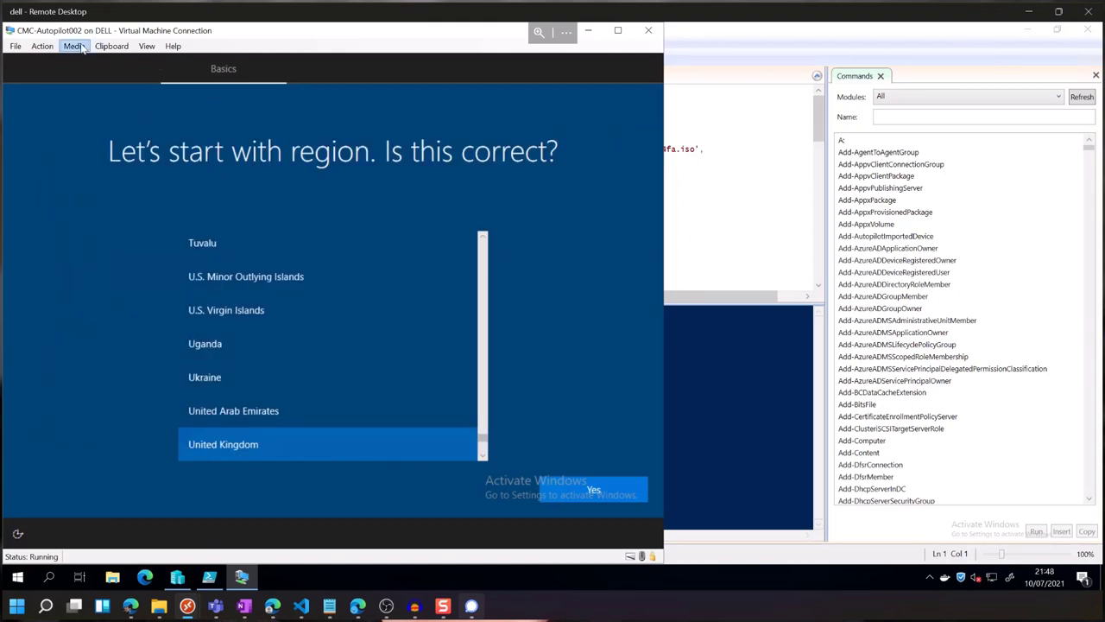
pyautogui.click(74, 46)
pyautogui.moveTo(52, 48)
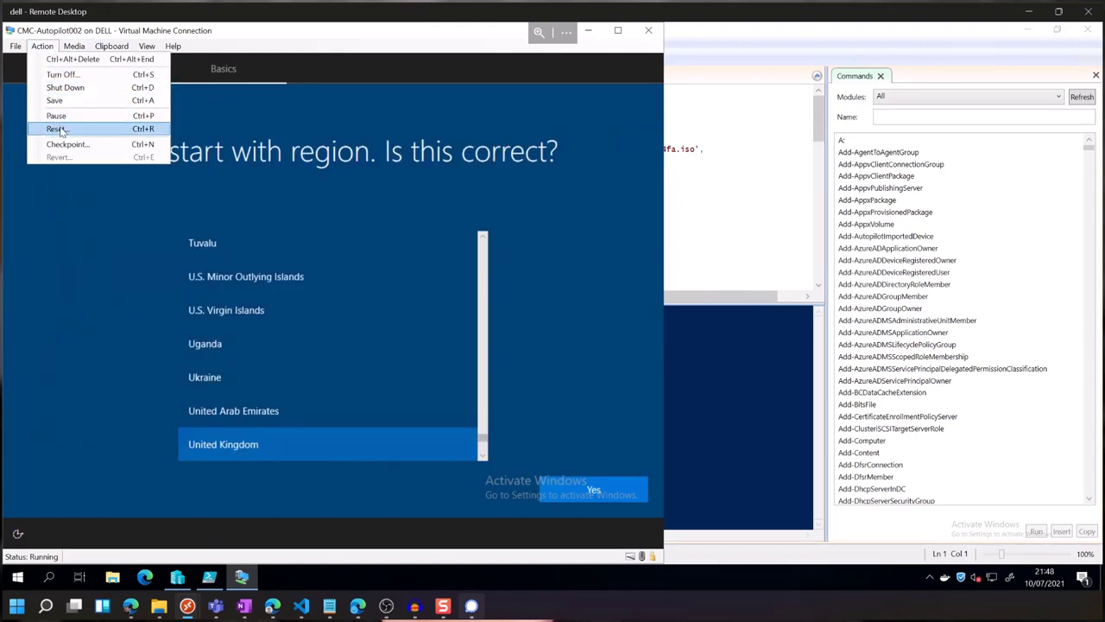
pyautogui.click(57, 129)
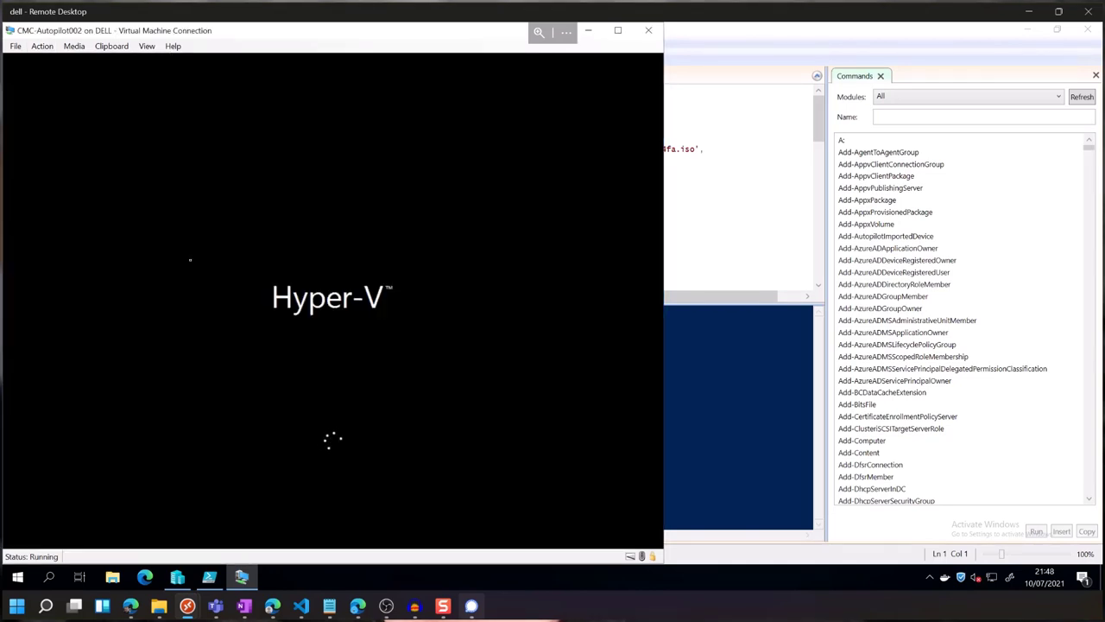
pyautogui.click(357, 605)
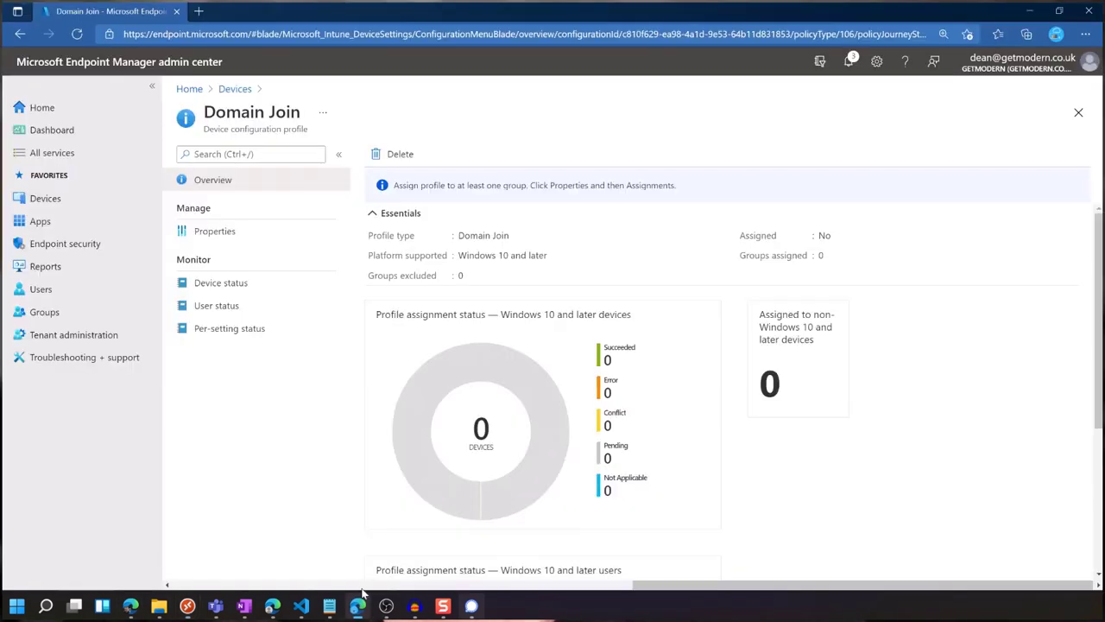
# Check that the 6010 VM's profile status reads Assigning 'Autopilot demo', then go back to Devices.
pyautogui.click(42, 221)
pyautogui.click(45, 200)
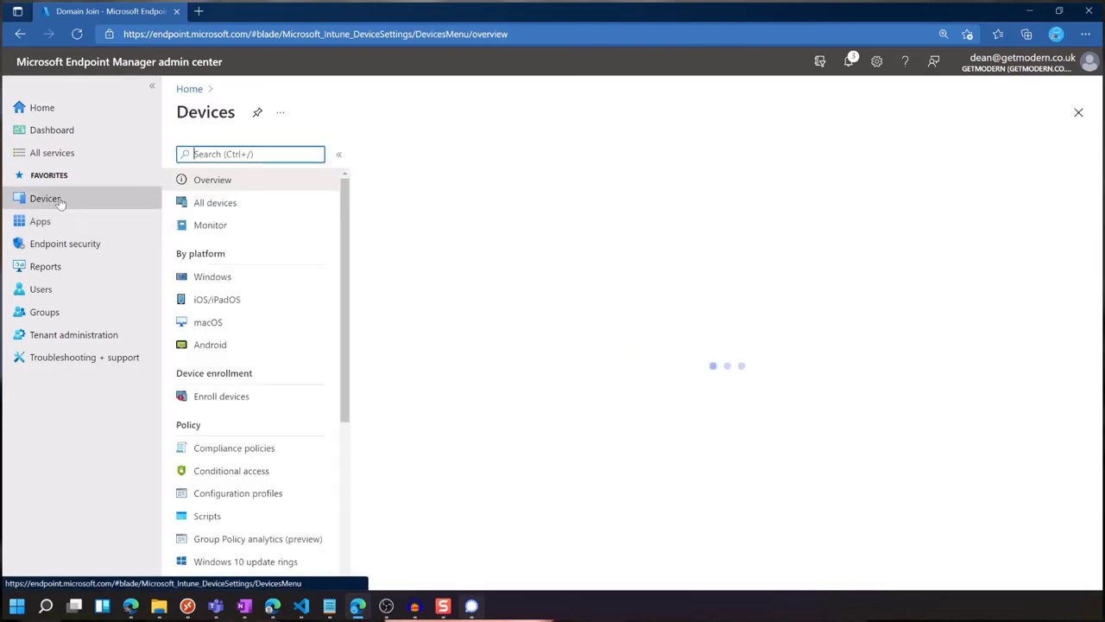
pyautogui.click(279, 394)
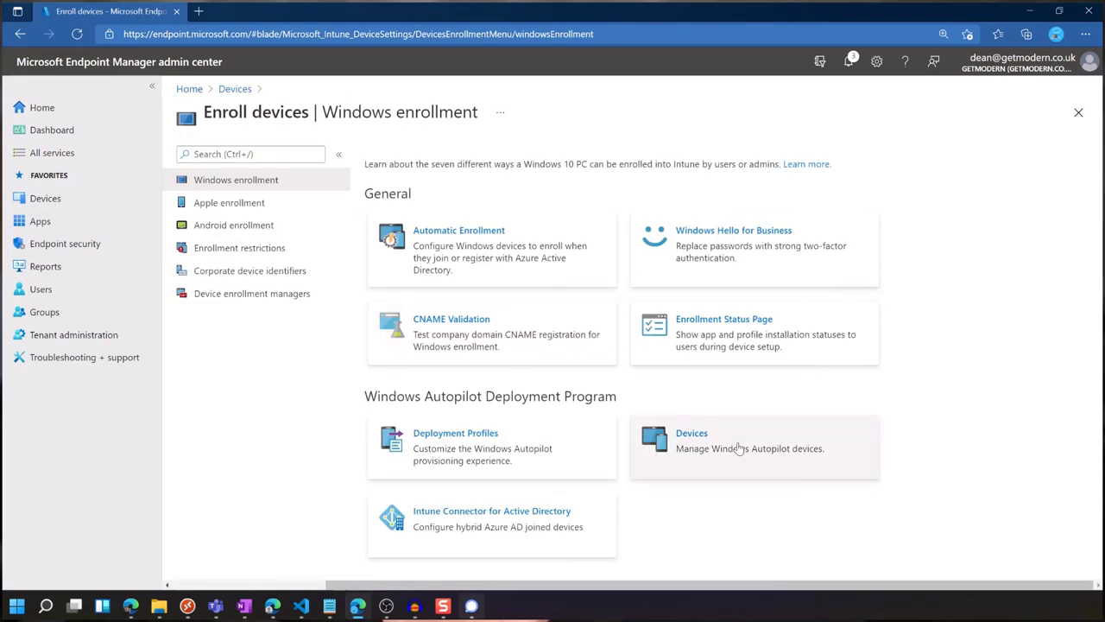
pyautogui.click(737, 456)
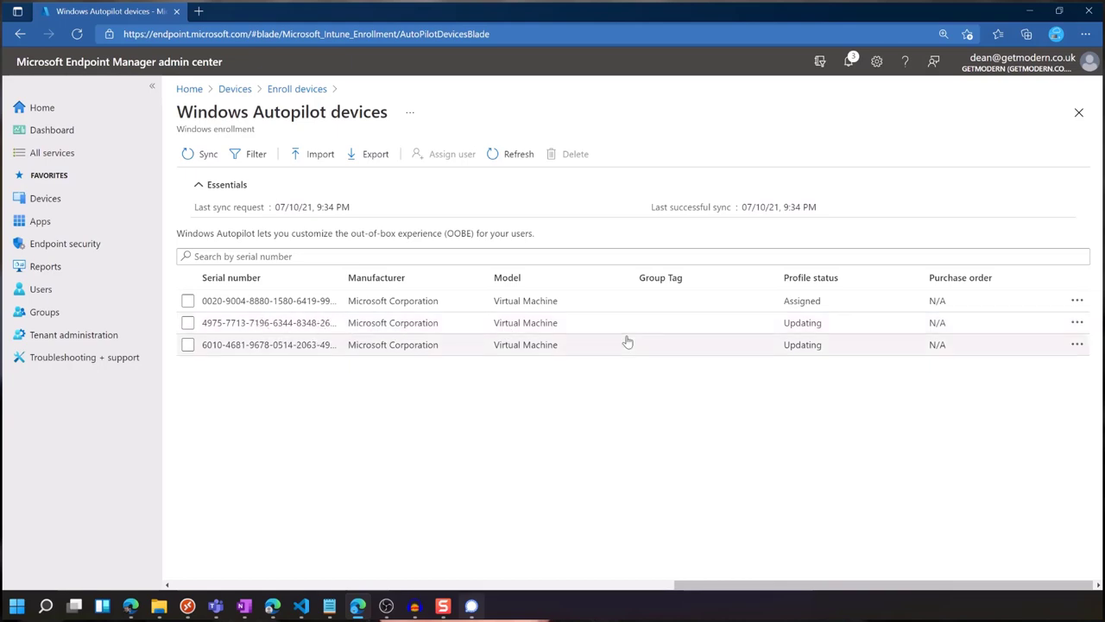
pyautogui.click(285, 345)
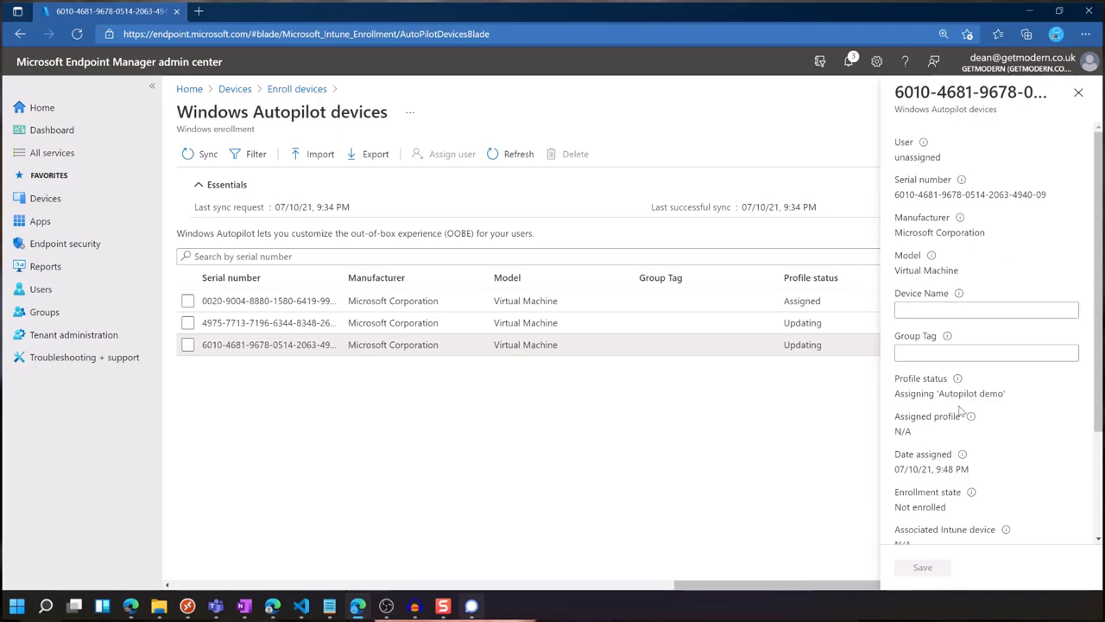
pyautogui.moveTo(902, 390); pyautogui.dragTo(896, 394)
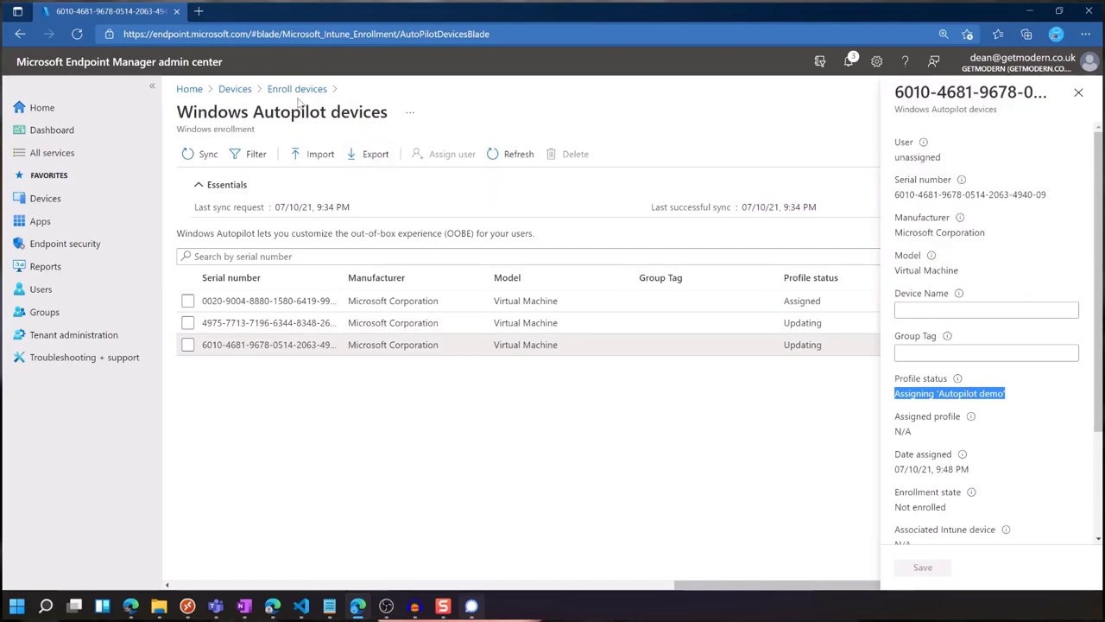
pyautogui.click(251, 90)
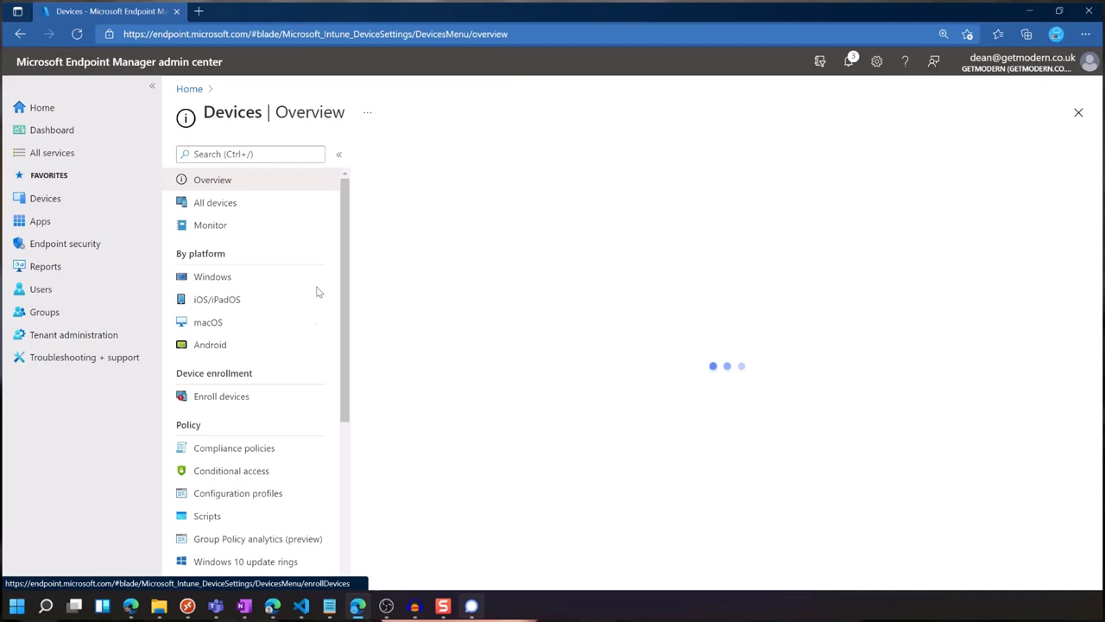
# Remove All Autopilot Devices from the Autopilot demo profile's assignments and save.
pyautogui.click(251, 394)
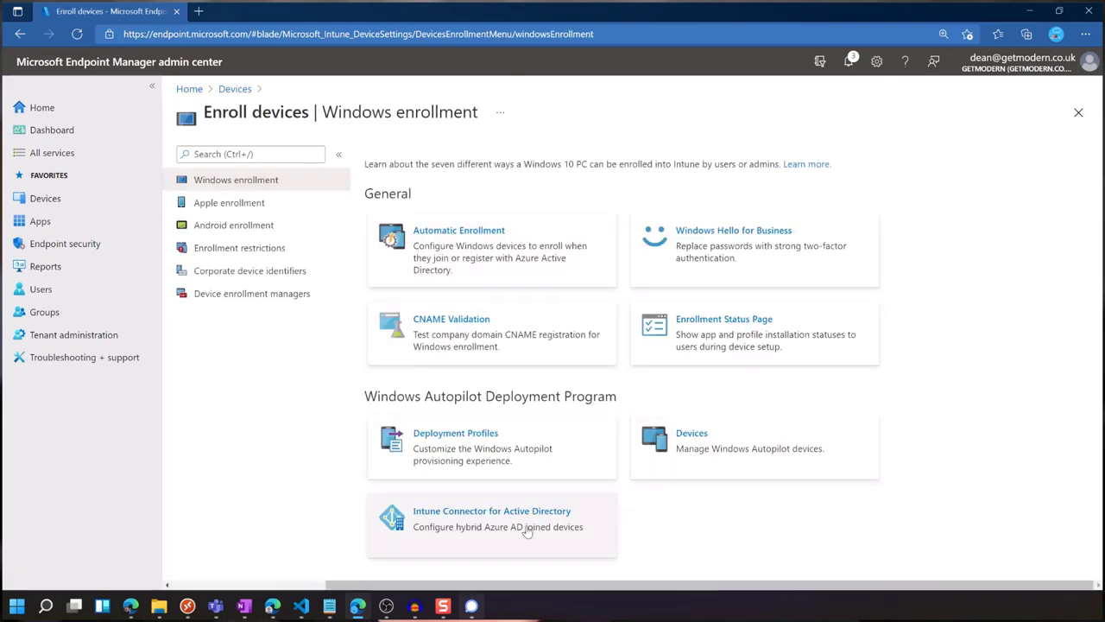
pyautogui.click(418, 474)
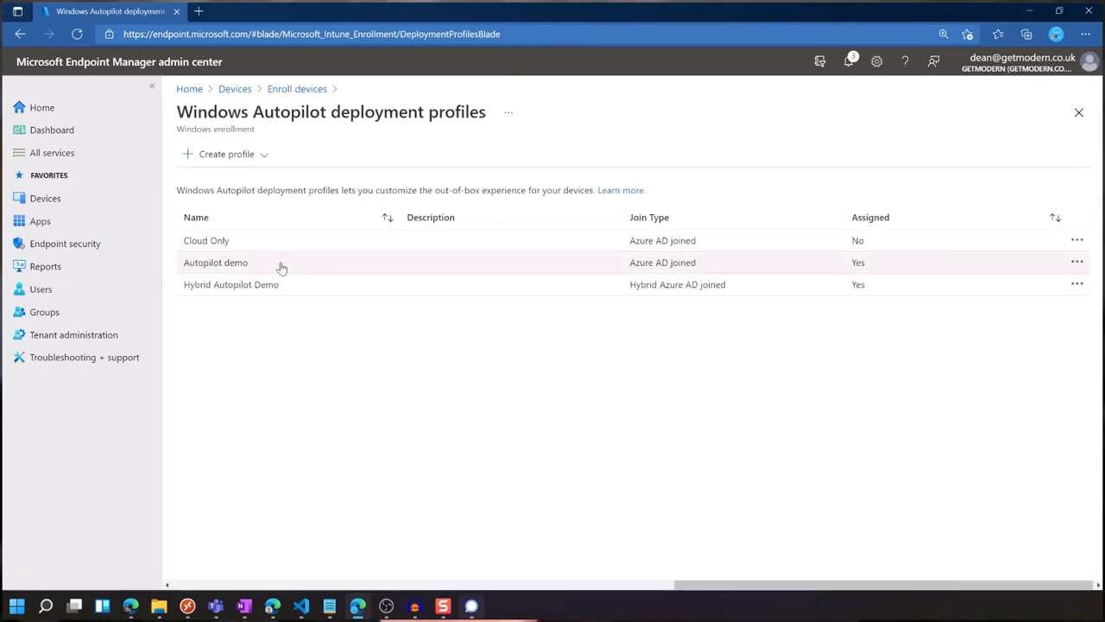
pyautogui.click(262, 272)
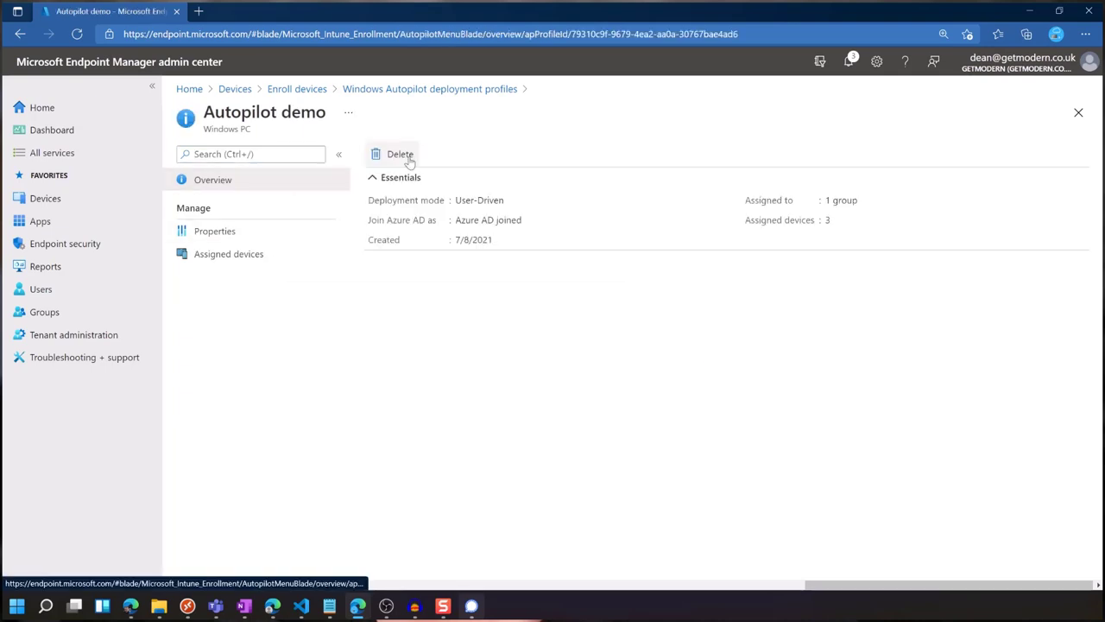
pyautogui.click(263, 257)
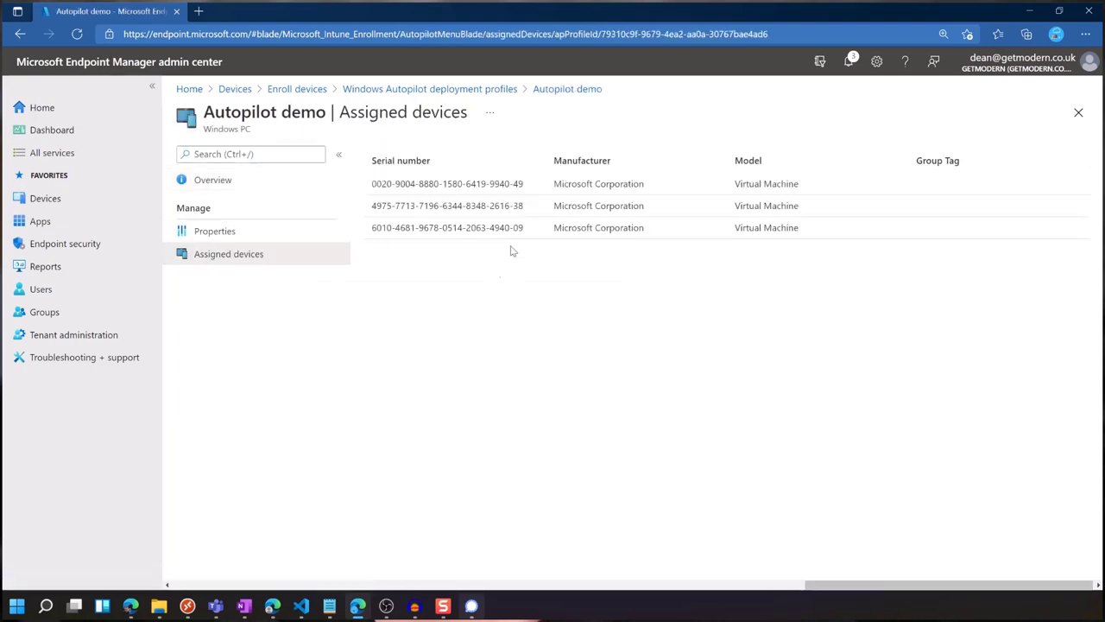
pyautogui.click(287, 229)
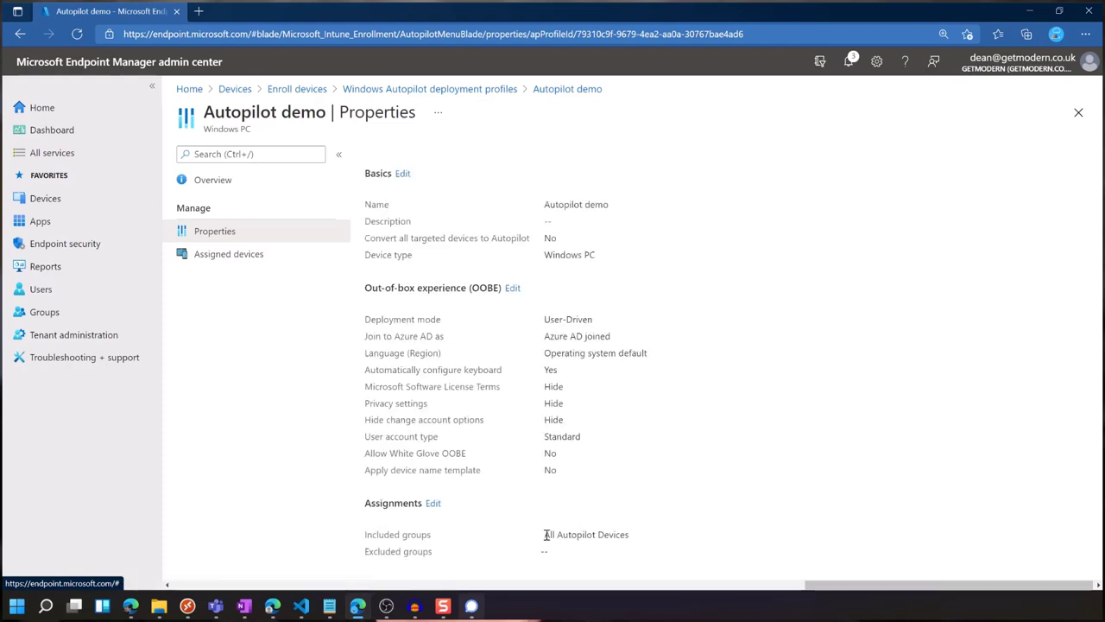
pyautogui.moveTo(546, 534); pyautogui.dragTo(537, 534)
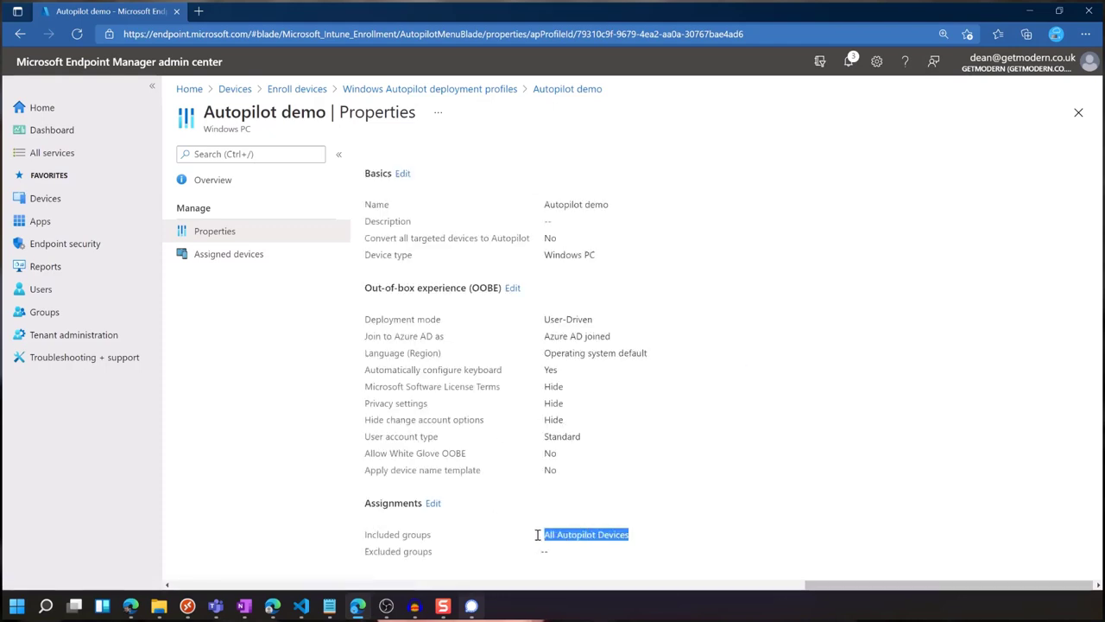
pyautogui.click(433, 502)
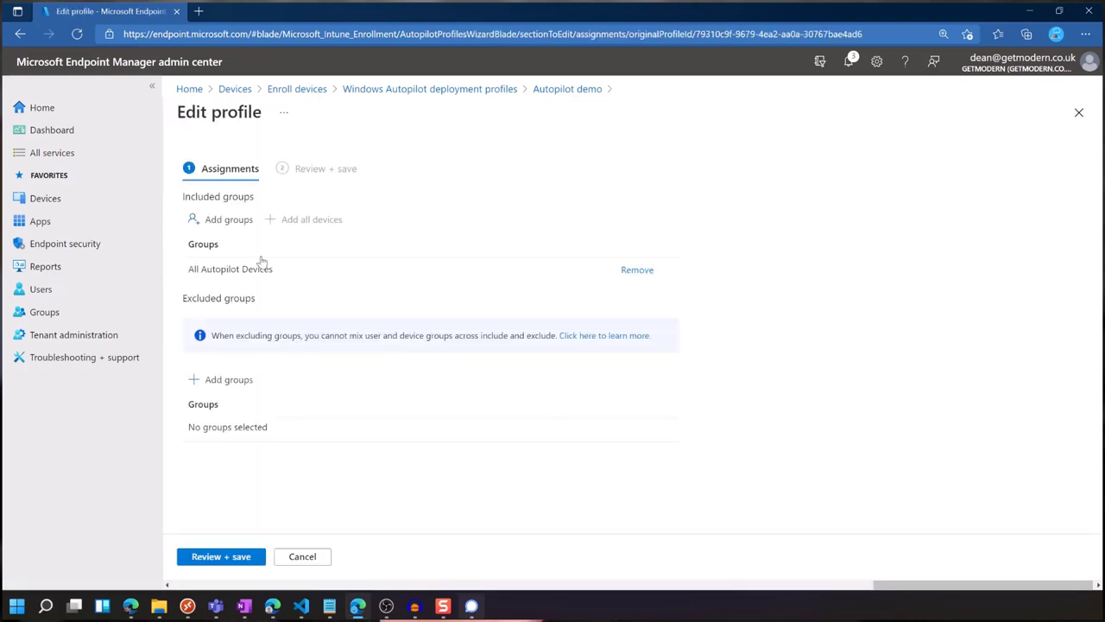
pyautogui.click(626, 270)
pyautogui.click(208, 557)
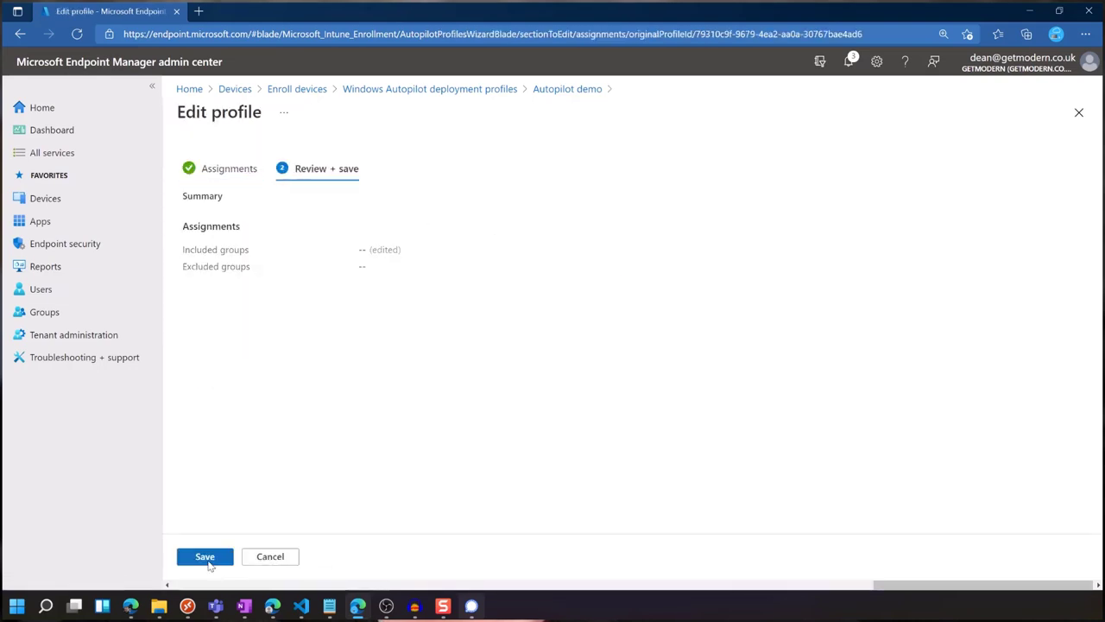
pyautogui.click(207, 557)
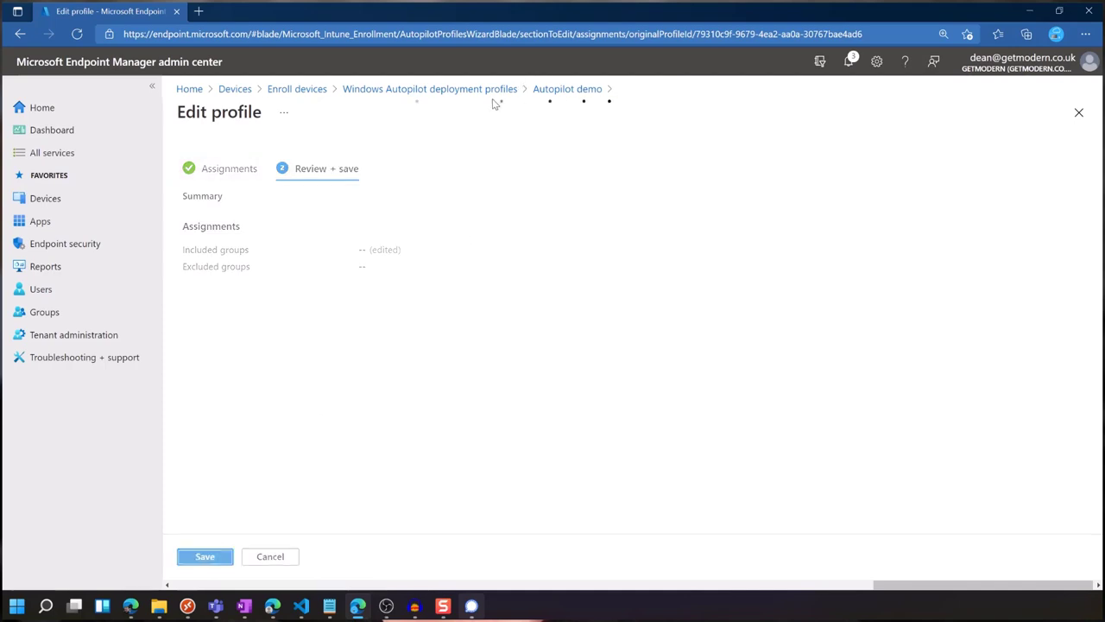
# Open the Hybrid Autopilot Demo profile's assignment editor.
pyautogui.click(445, 89)
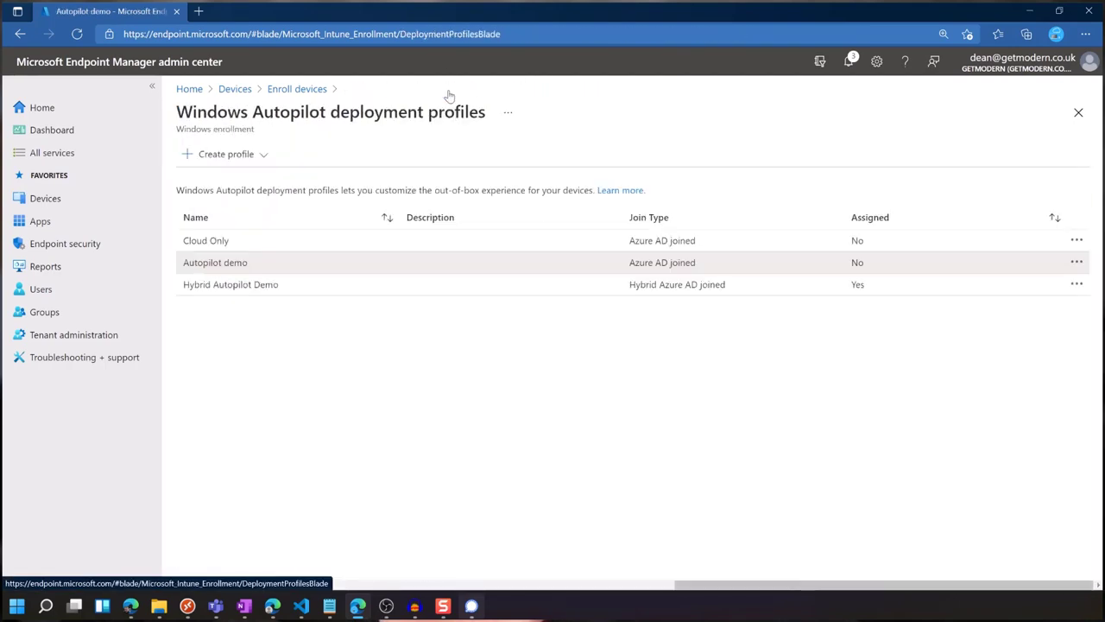
pyautogui.click(264, 285)
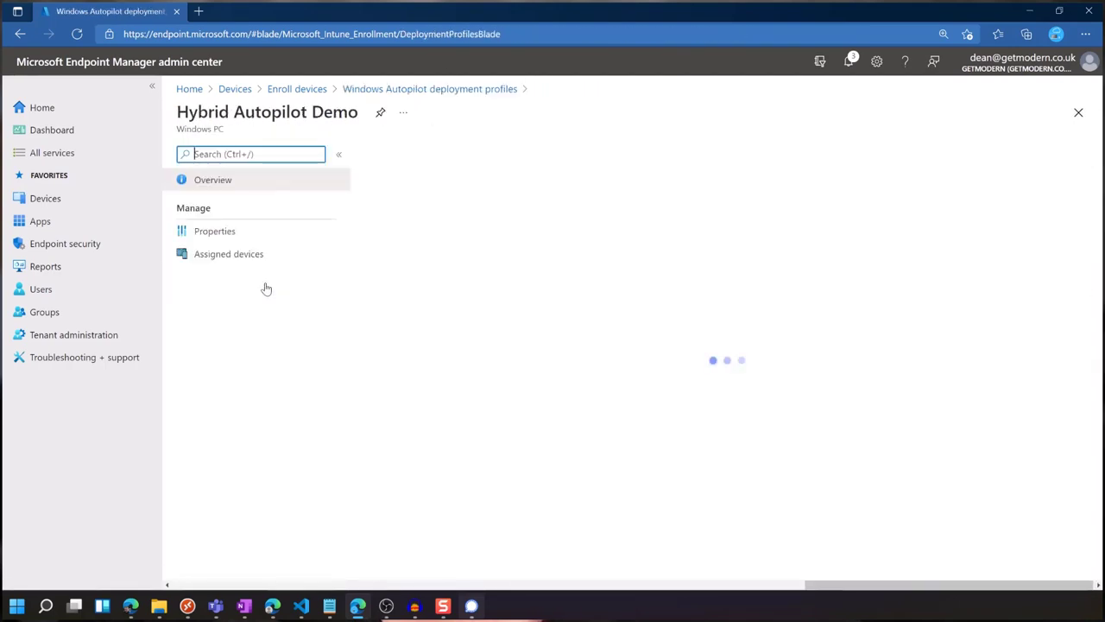
pyautogui.click(231, 233)
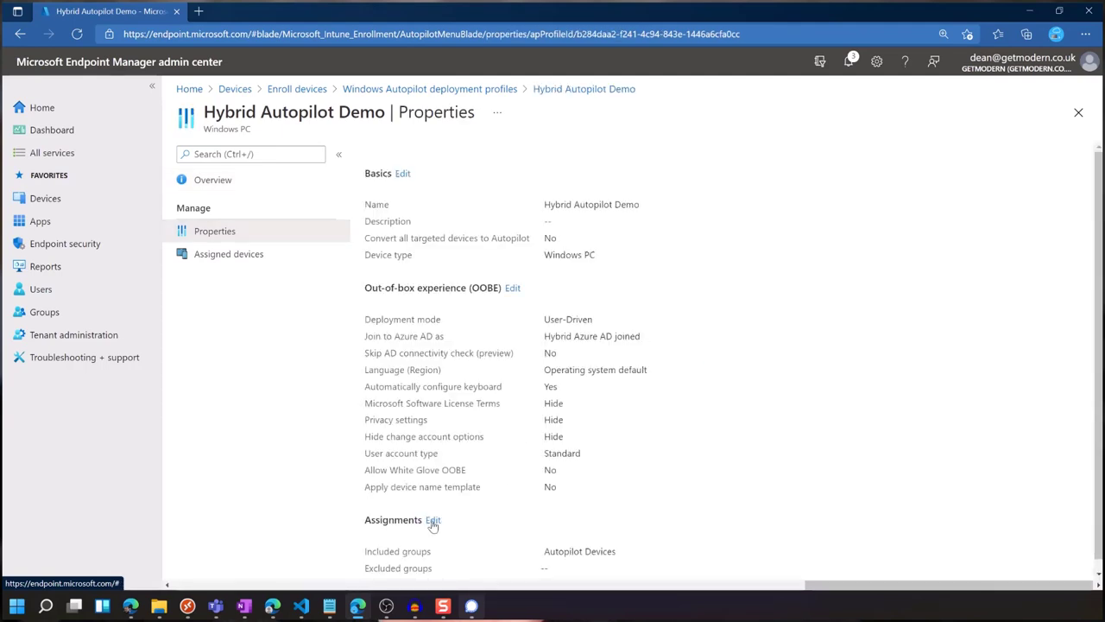
pyautogui.click(433, 510)
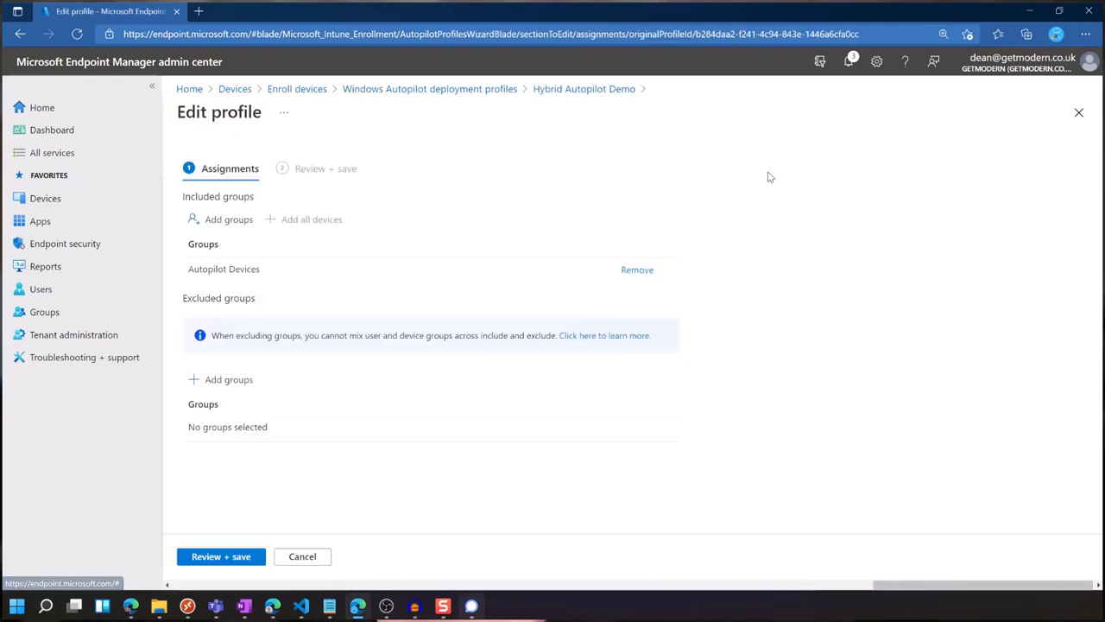
# Include All Autopilot Devices in Hybrid Autopilot Demo alongside Autopilot Devices, save, and return to Devices.
pyautogui.click(222, 219)
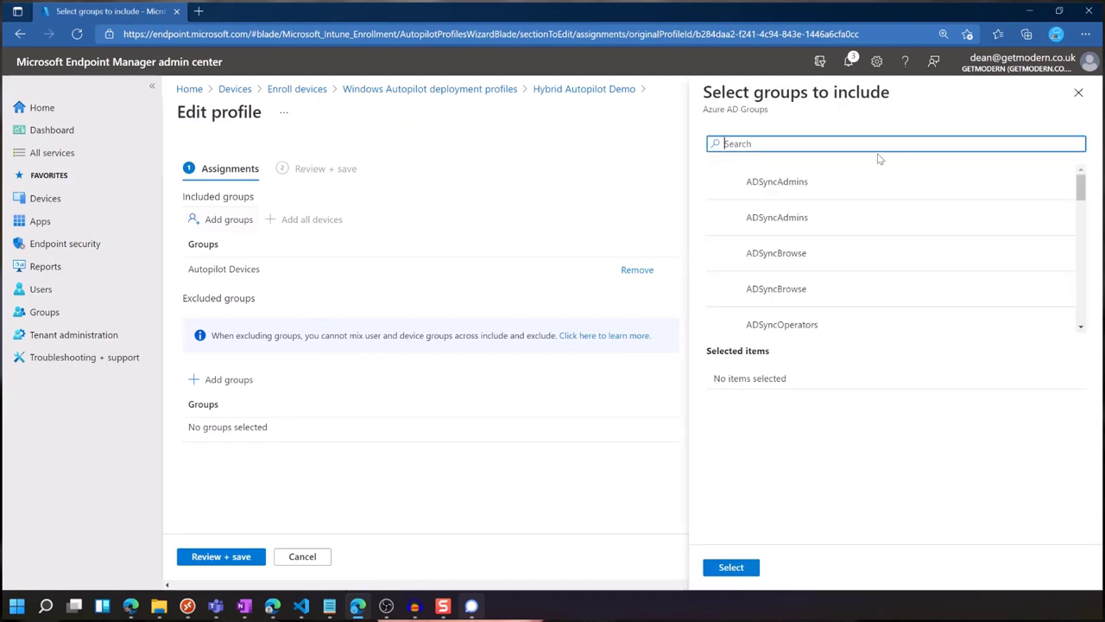
pyautogui.write('All Autopilot Devices')
pyautogui.click(787, 181)
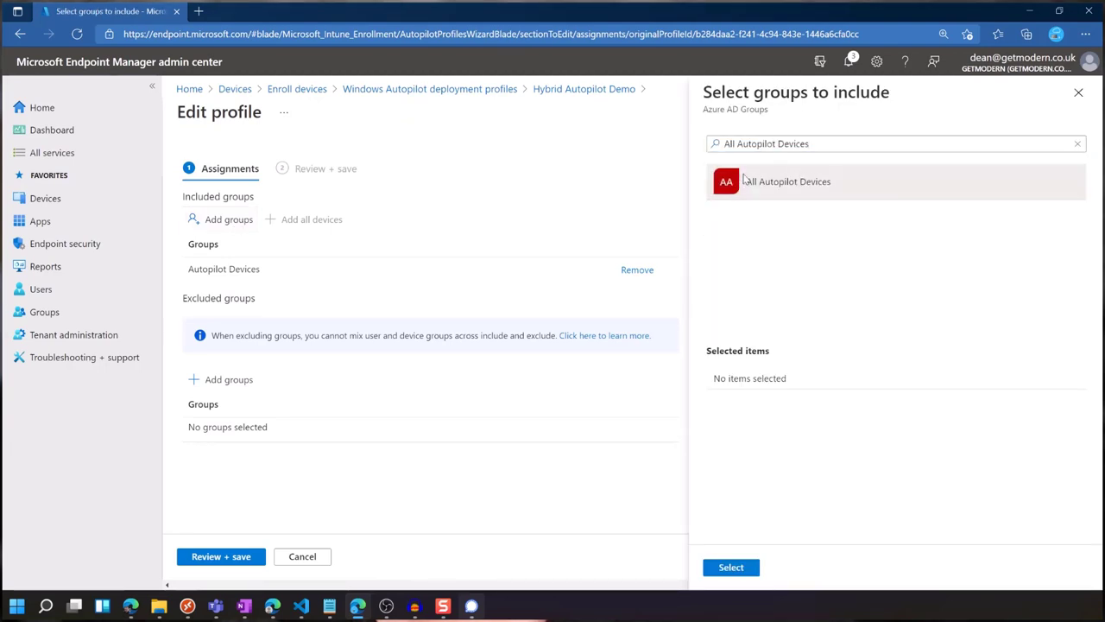
pyautogui.click(729, 572)
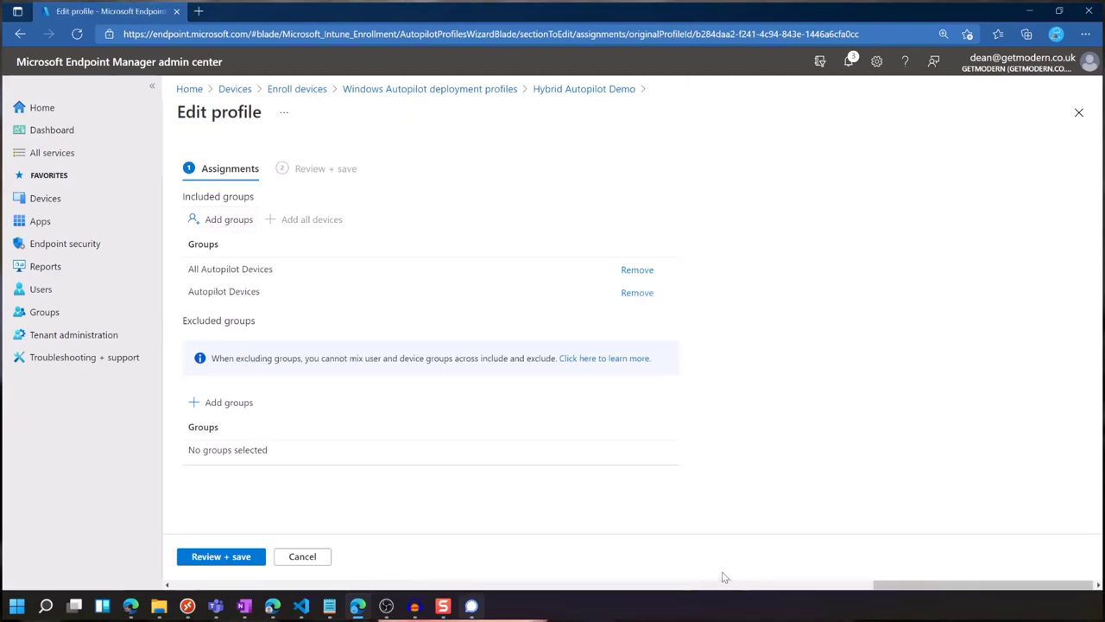
pyautogui.click(216, 556)
pyautogui.scroll(-2, 588, 518)
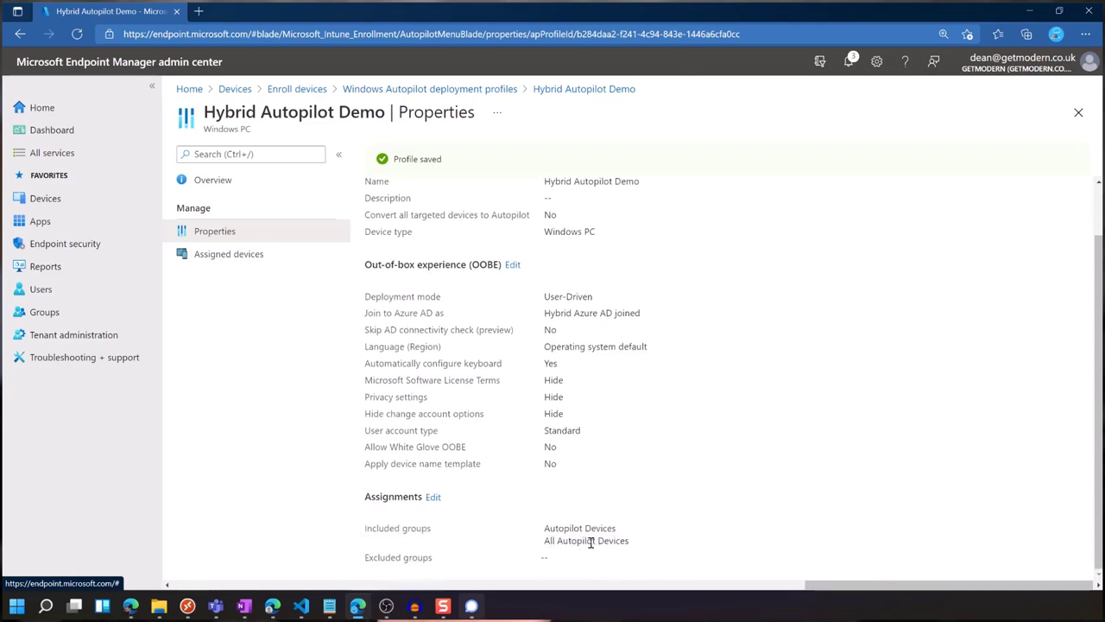
pyautogui.scroll(2, 602, 515)
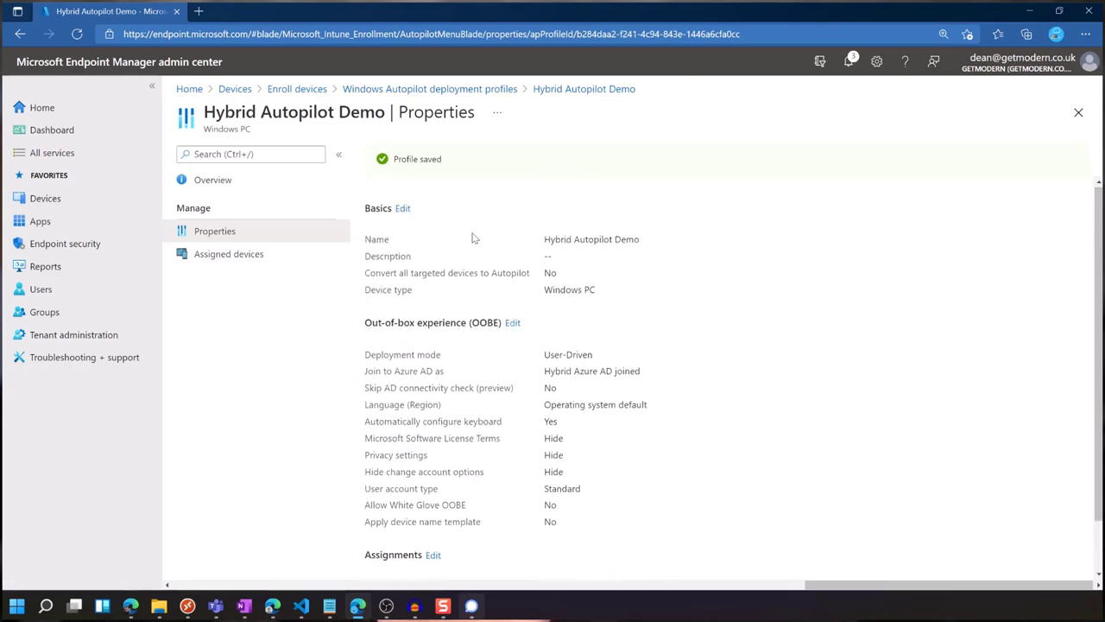
pyautogui.click(297, 90)
pyautogui.click(236, 89)
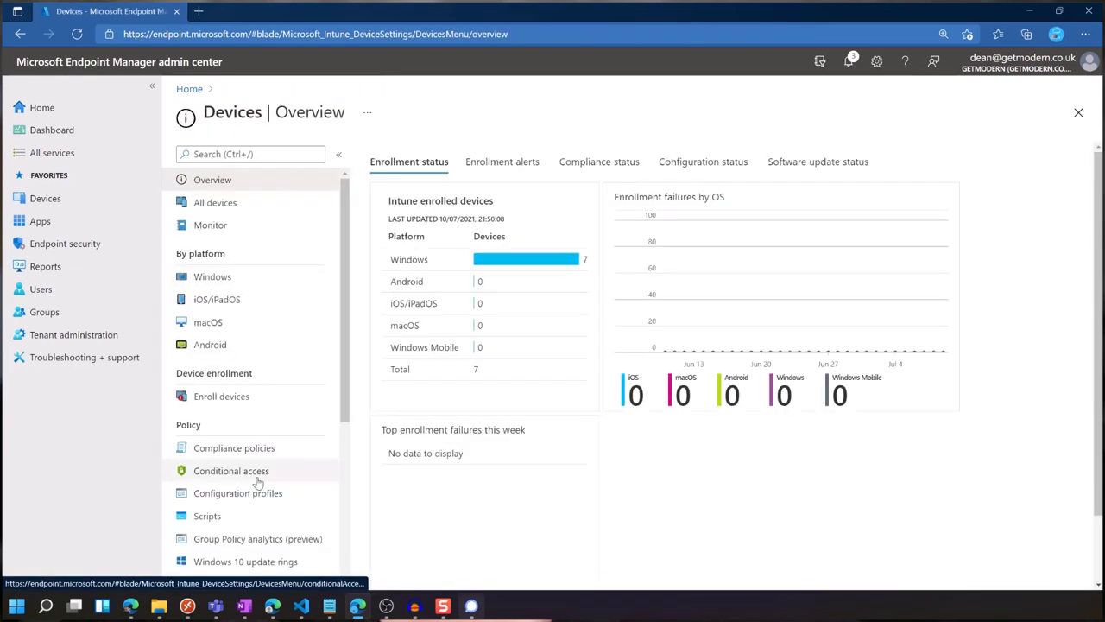
# Open the Domain Join configuration profile's assignment editor.
pyautogui.click(279, 492)
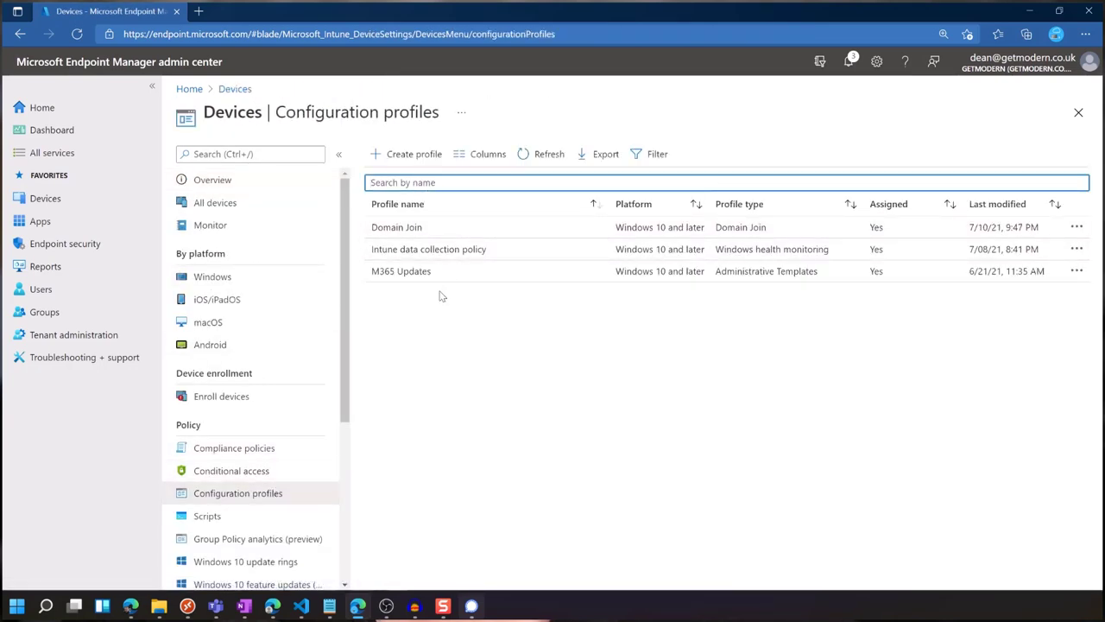
pyautogui.click(421, 228)
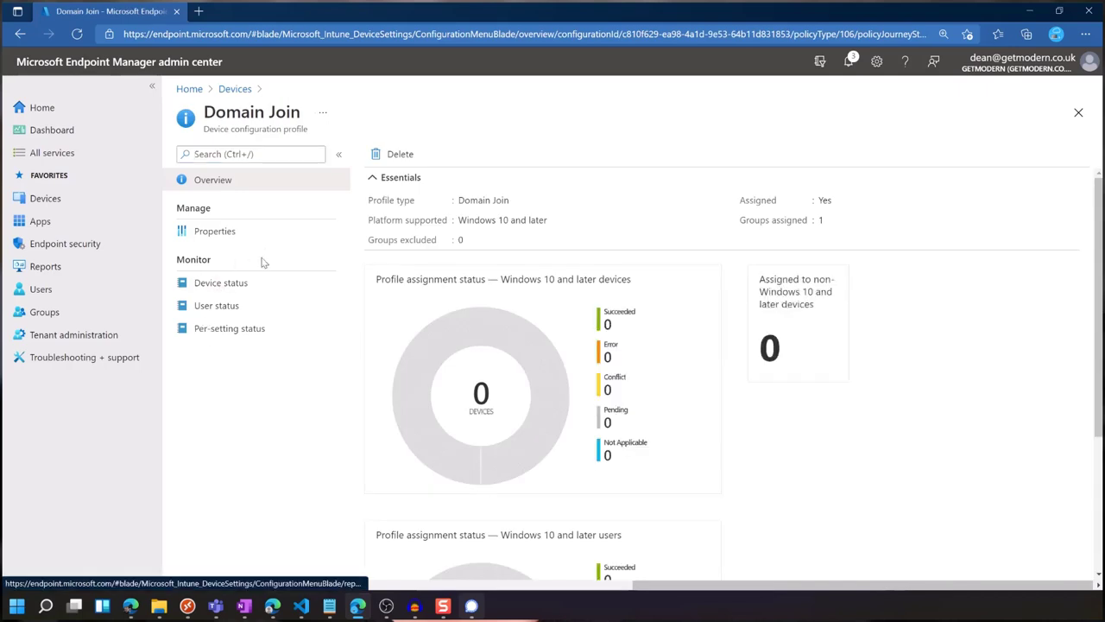
pyautogui.click(267, 241)
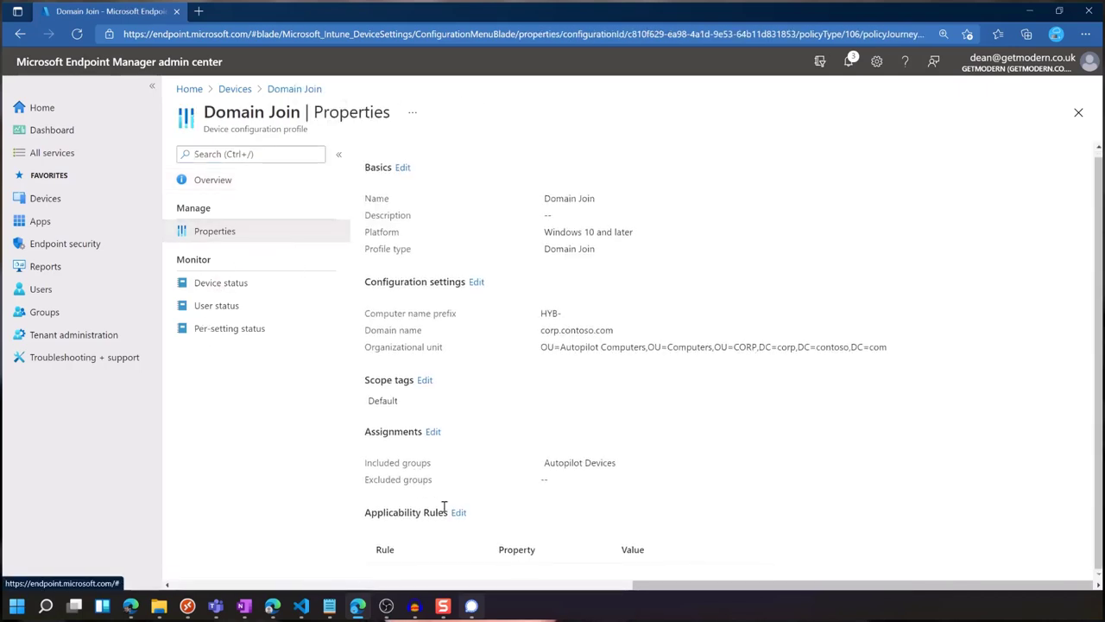
pyautogui.click(433, 432)
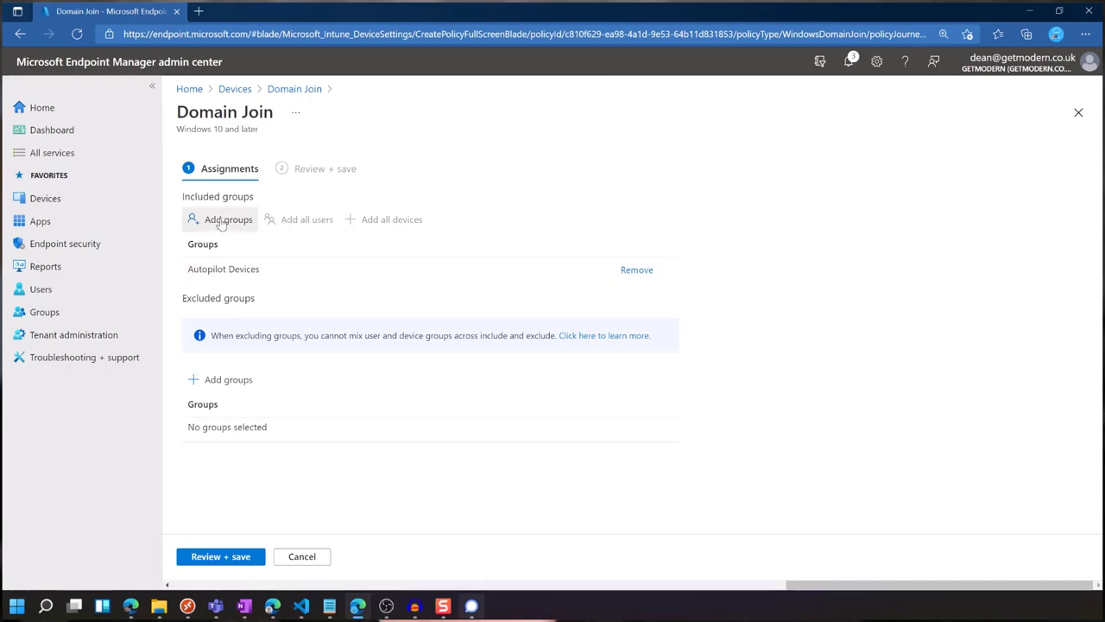
# Add All Autopilot Devices to Domain Join's included groups and save, then open Windows enrollment.
pyautogui.click(223, 219)
pyautogui.write('All Autopilot Devices')
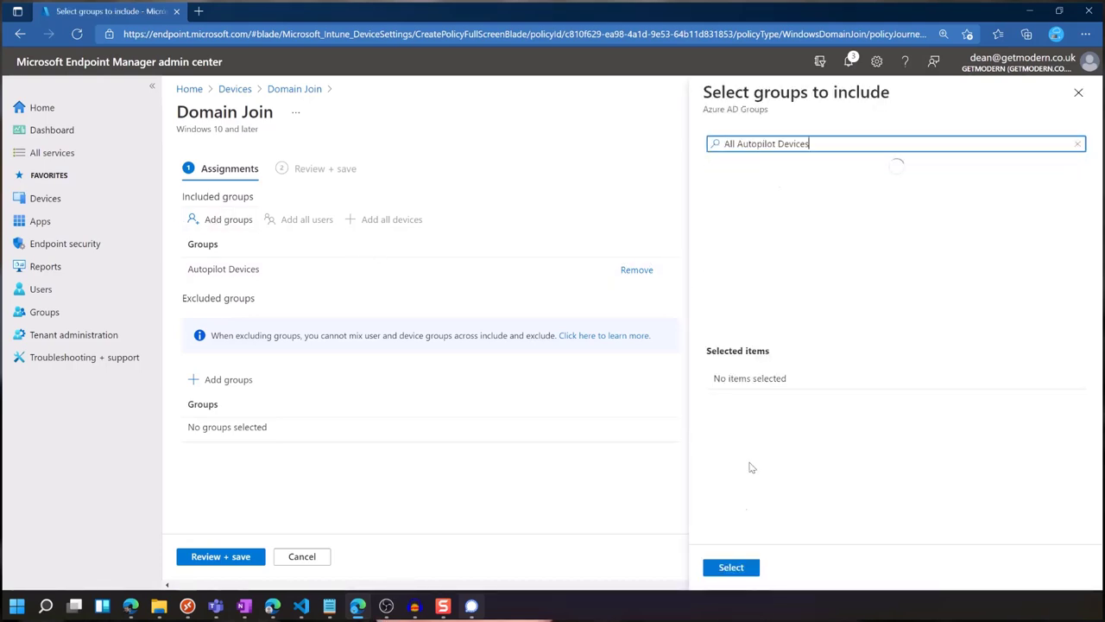
pyautogui.click(776, 177)
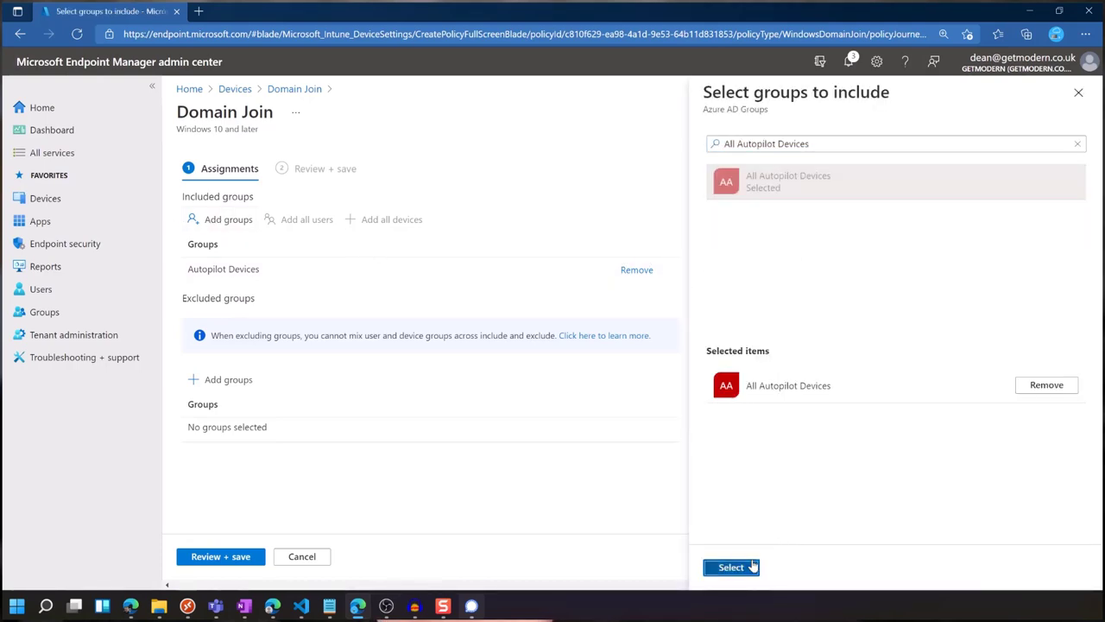
pyautogui.click(742, 566)
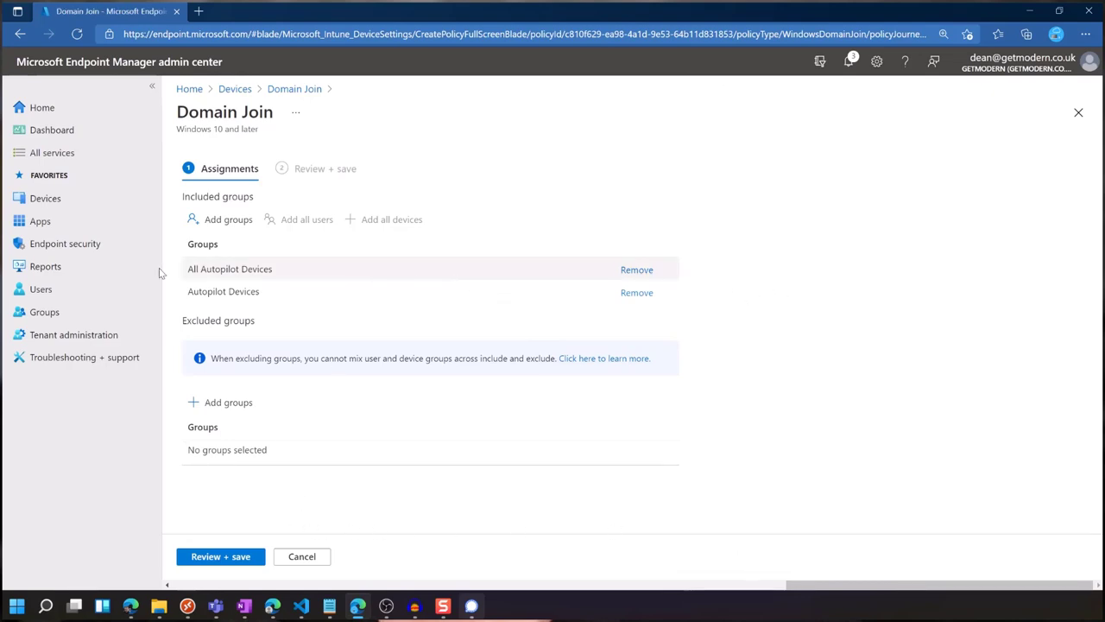
pyautogui.click(239, 561)
pyautogui.click(207, 558)
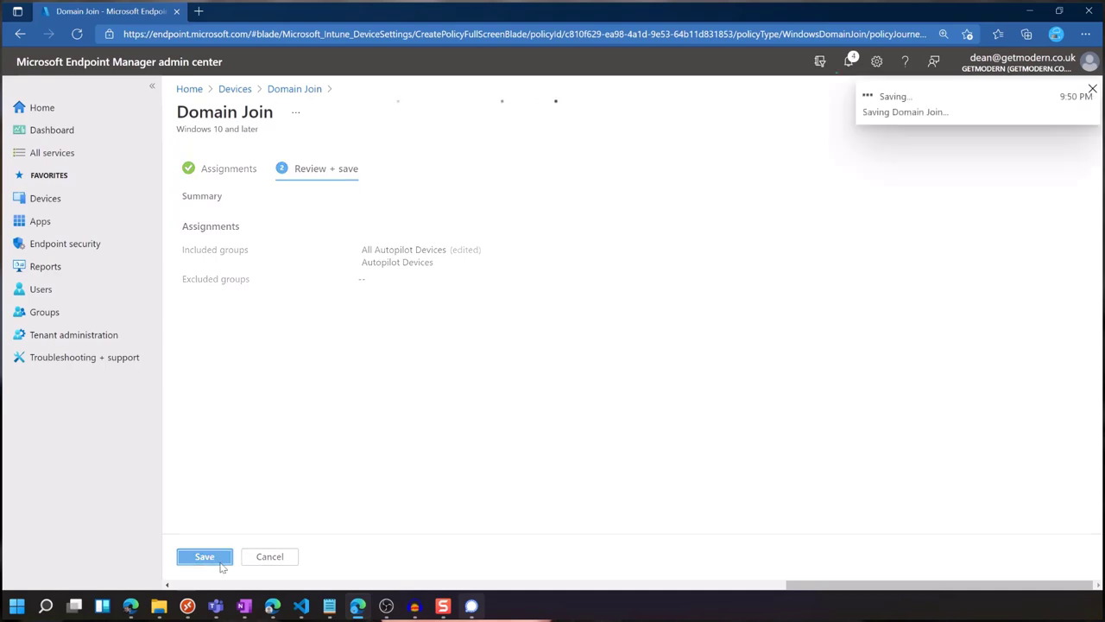
pyautogui.click(235, 90)
pyautogui.click(258, 401)
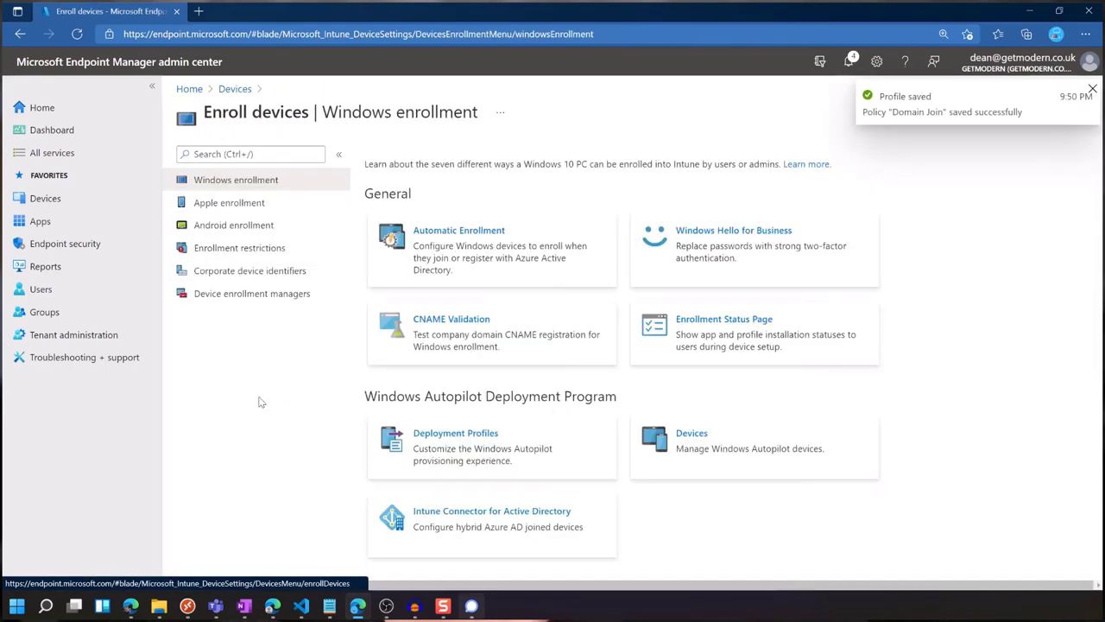
# Confirm the third Autopilot device shows Hybrid Autopilot Demo and all three VMs read Assigned.
pyautogui.click(489, 445)
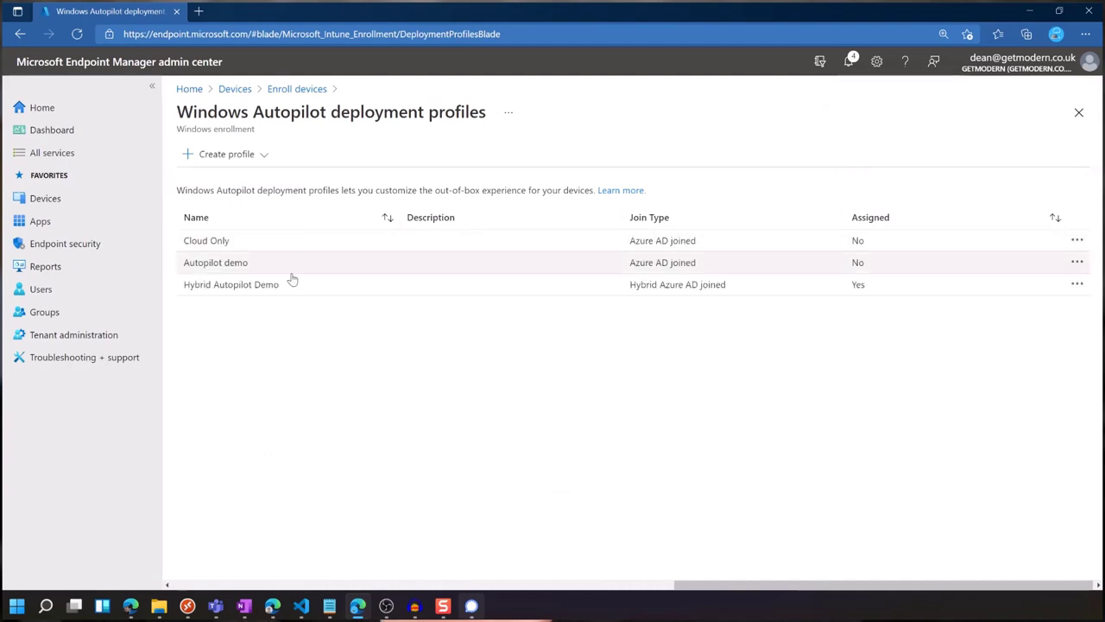
pyautogui.click(275, 90)
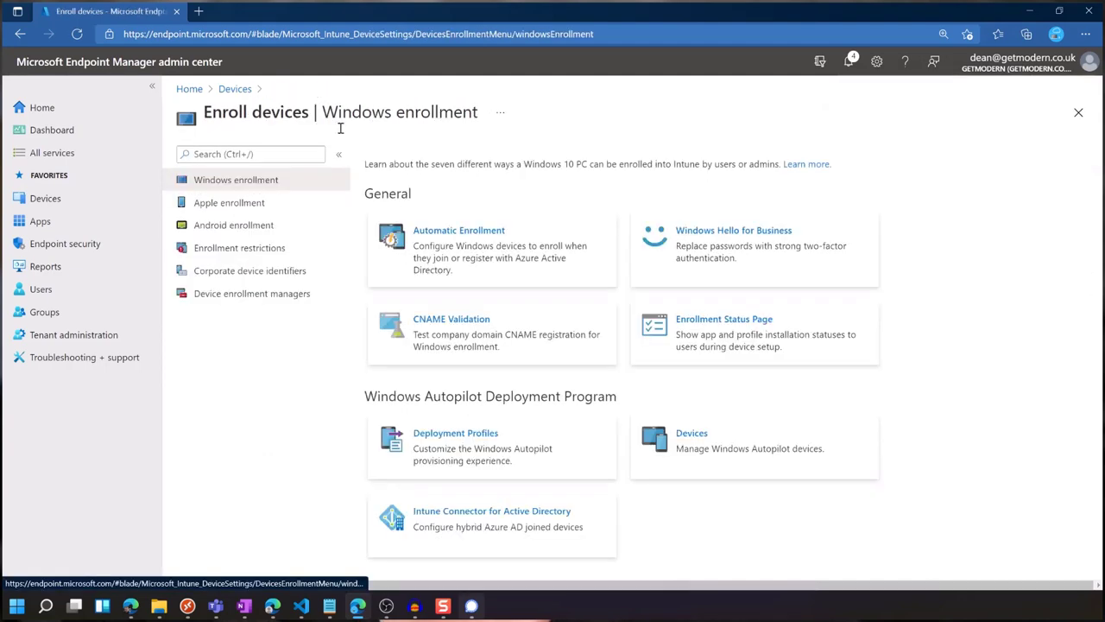
pyautogui.click(718, 454)
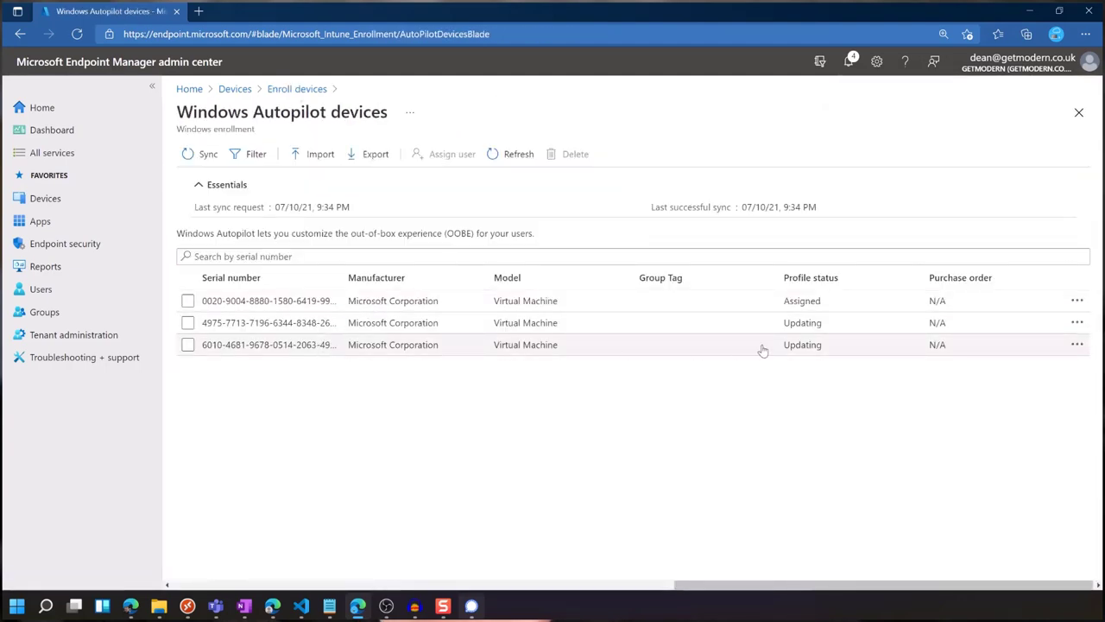
pyautogui.click(282, 349)
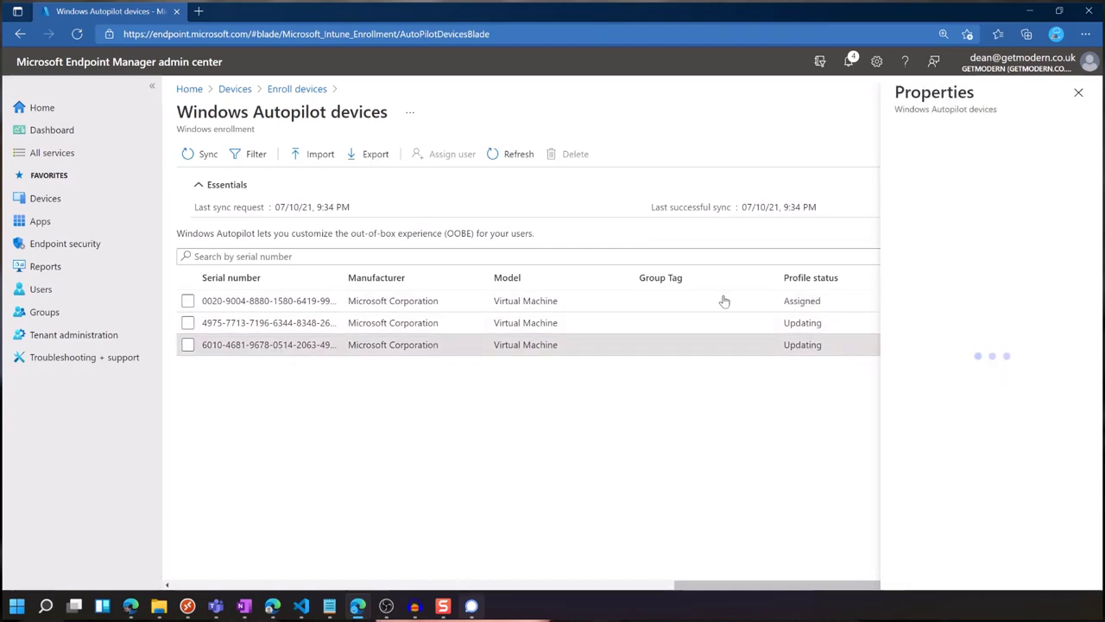
pyautogui.scroll(-3, 996, 423)
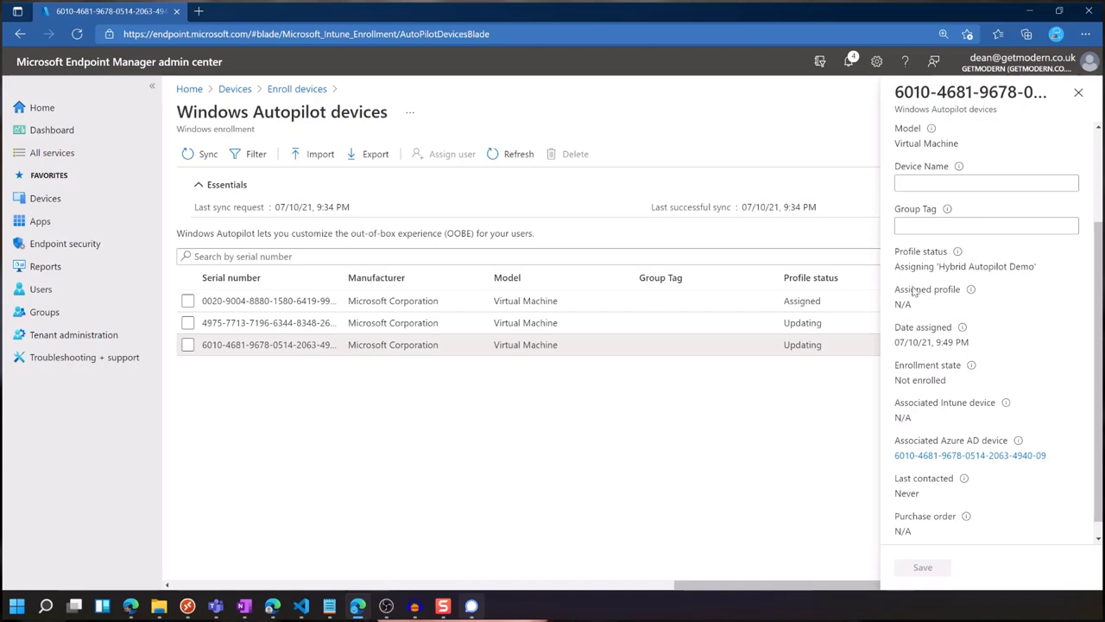
pyautogui.moveTo(901, 267); pyautogui.dragTo(1043, 269)
pyautogui.click(1039, 266)
pyautogui.scroll(3, 953, 438)
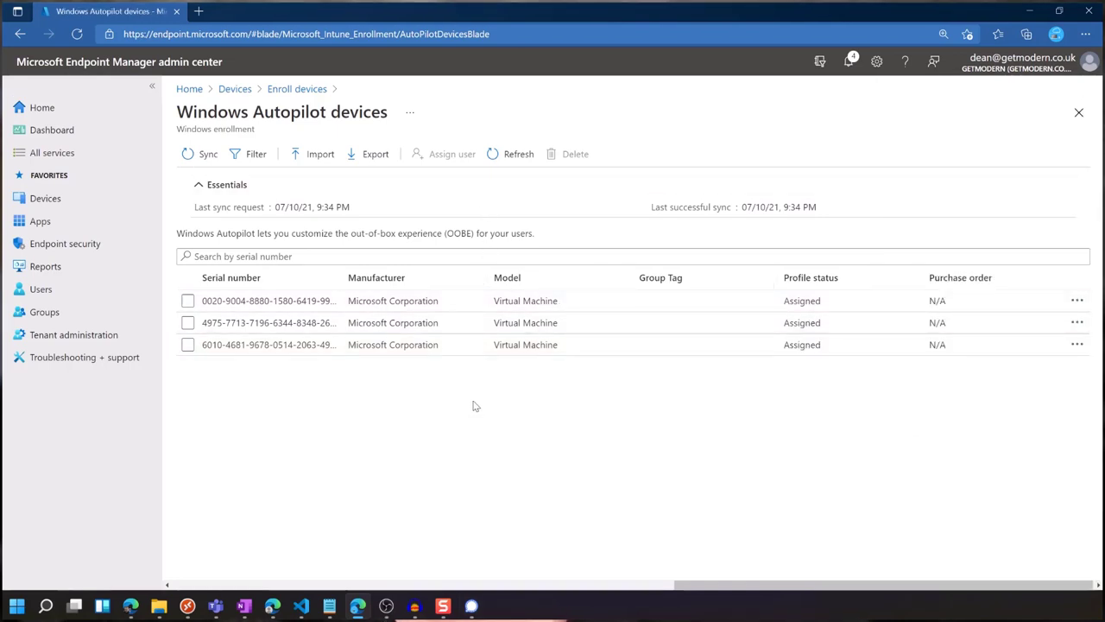
pyautogui.hotkey('alt', 'Tab')
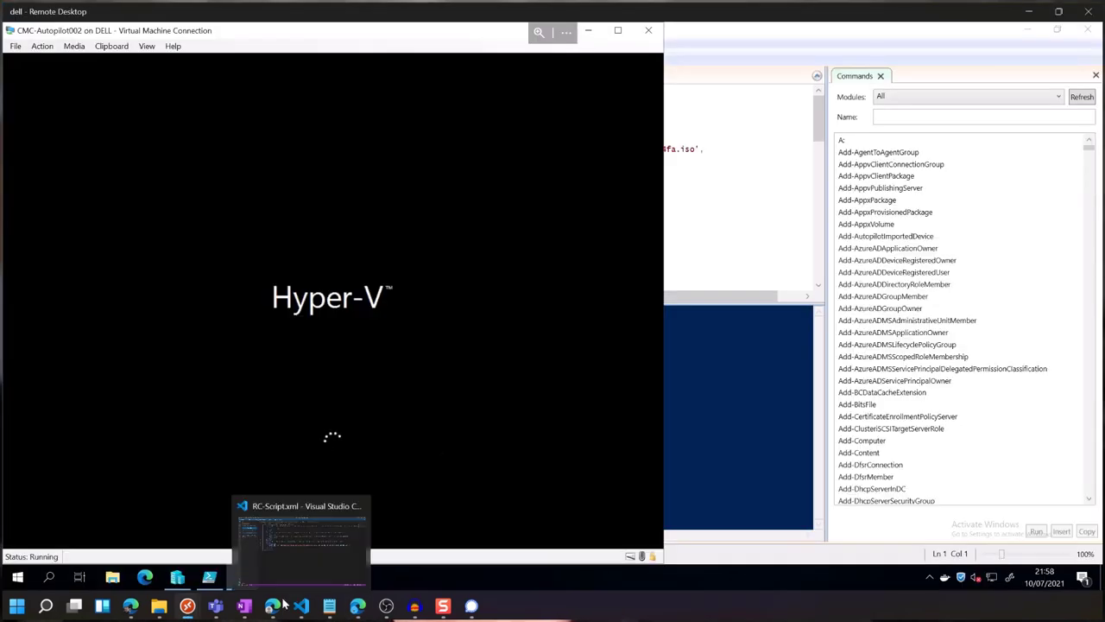
pyautogui.click(204, 547)
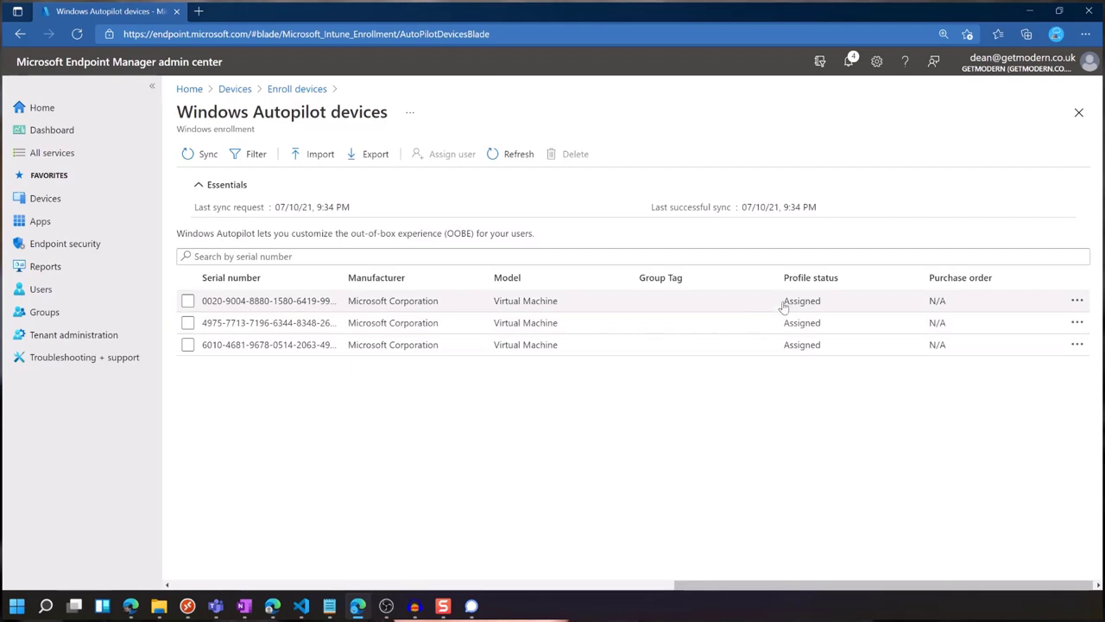
# Verify AutopilotDemo01 has Hybrid Autopilot Demo assigned, dated 07/10/21 9:52 PM.
pyautogui.click(256, 306)
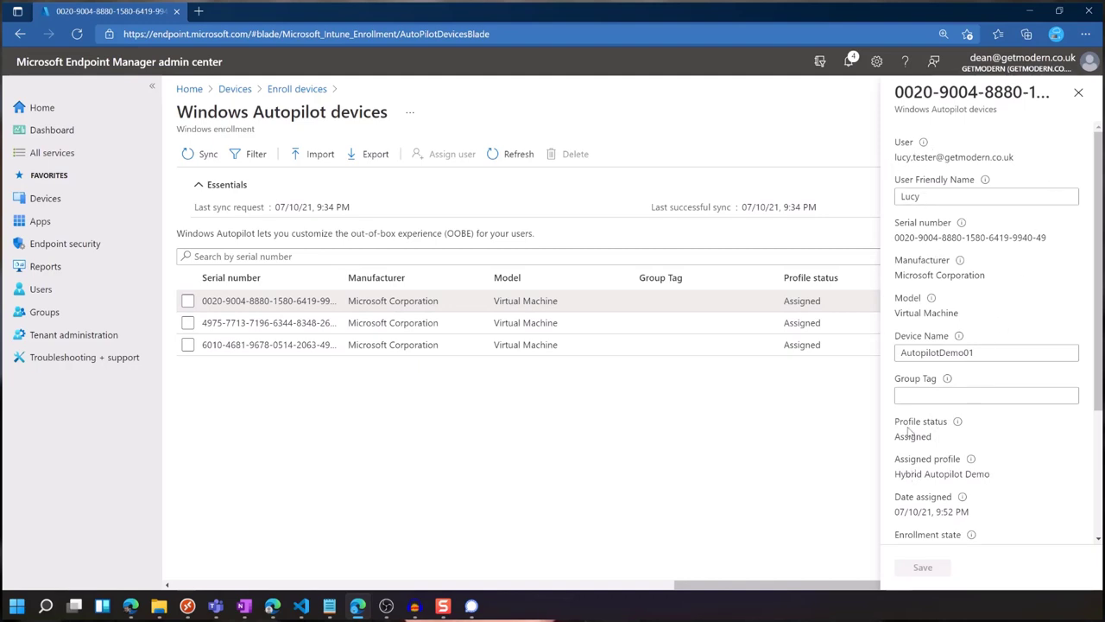
pyautogui.doubleClick(977, 351)
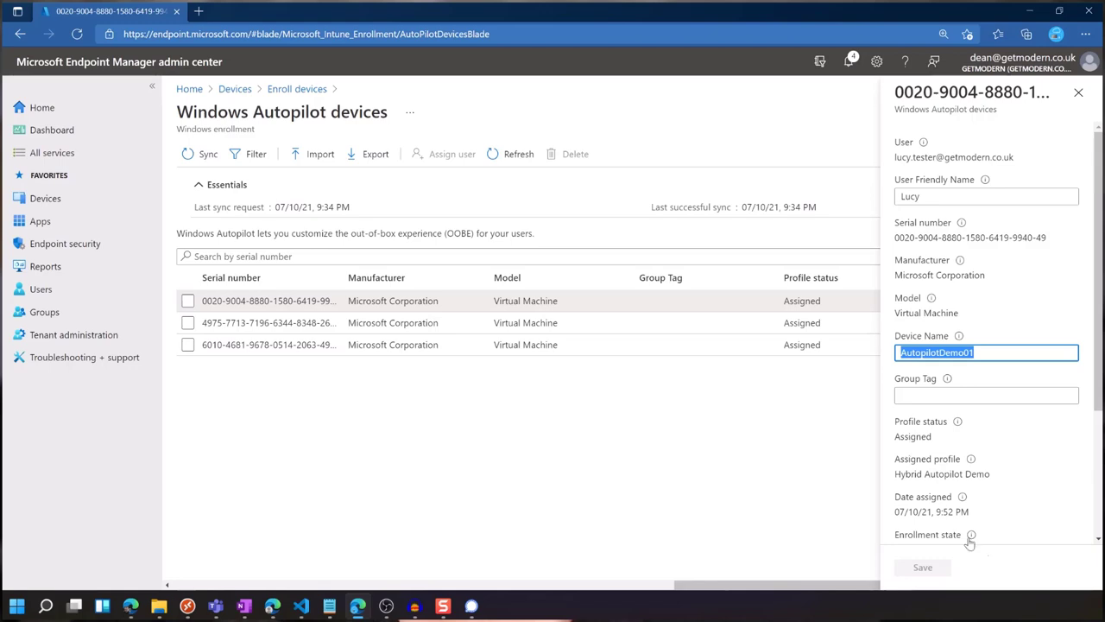
pyautogui.click(990, 483)
pyautogui.moveTo(991, 483); pyautogui.dragTo(893, 480)
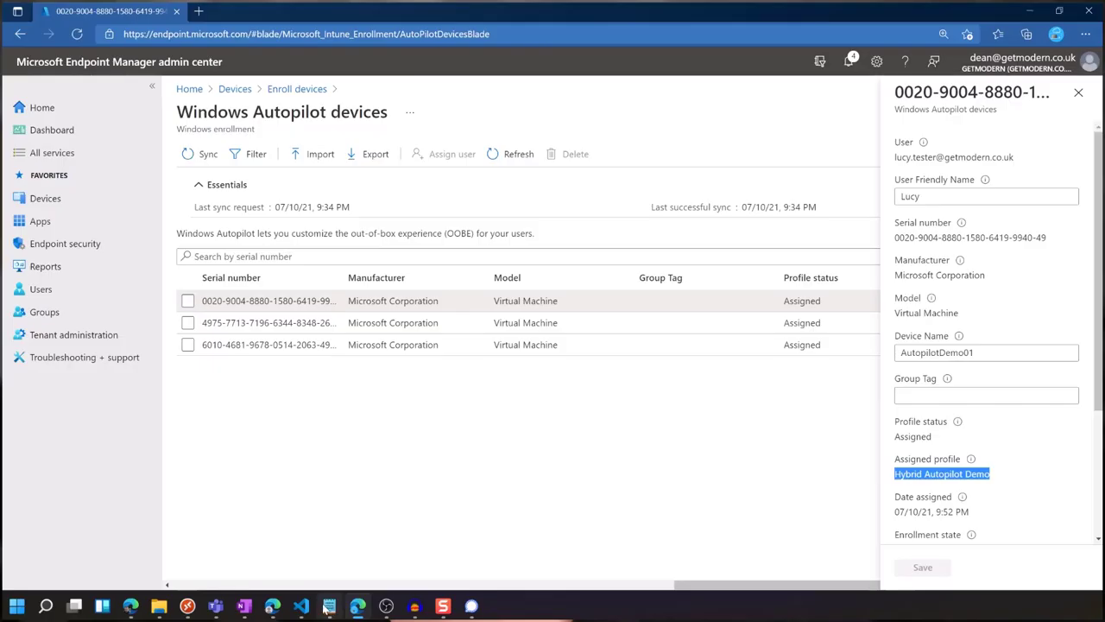
# On CMC-Autopilot002's sign-in page, enter the user's work e-mail and submit it.
pyautogui.moveTo(188, 606)
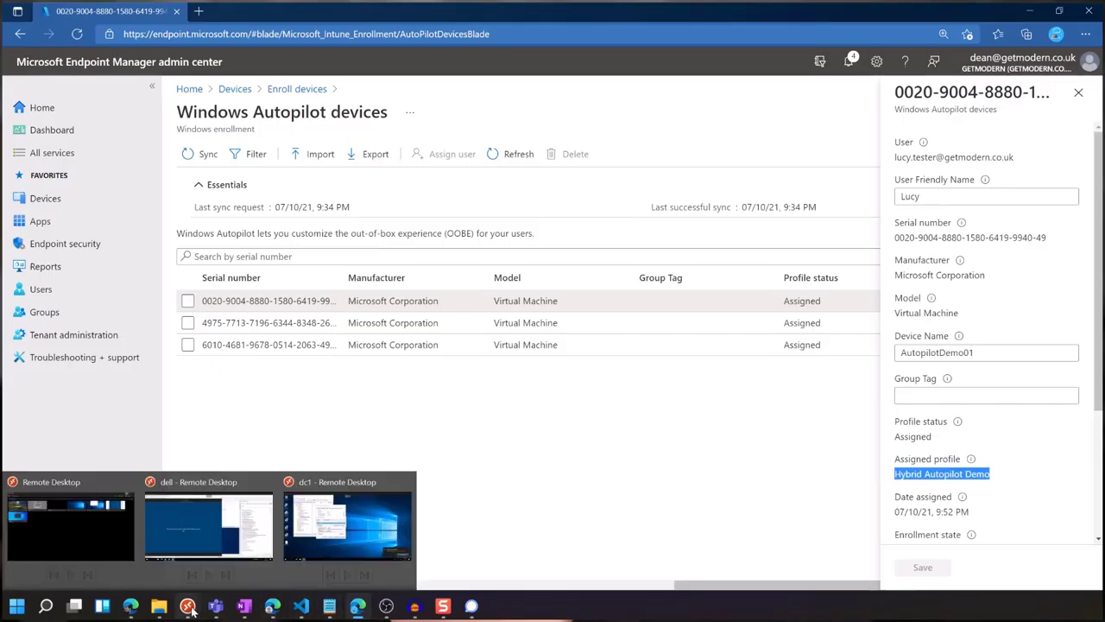
pyautogui.click(236, 545)
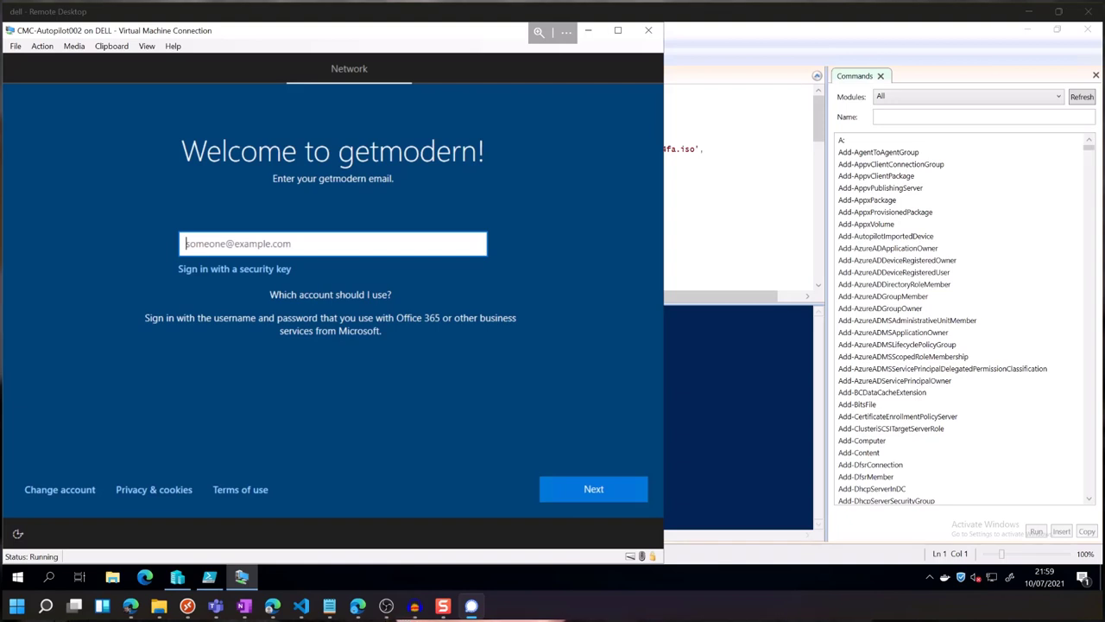
pyautogui.click(196, 242)
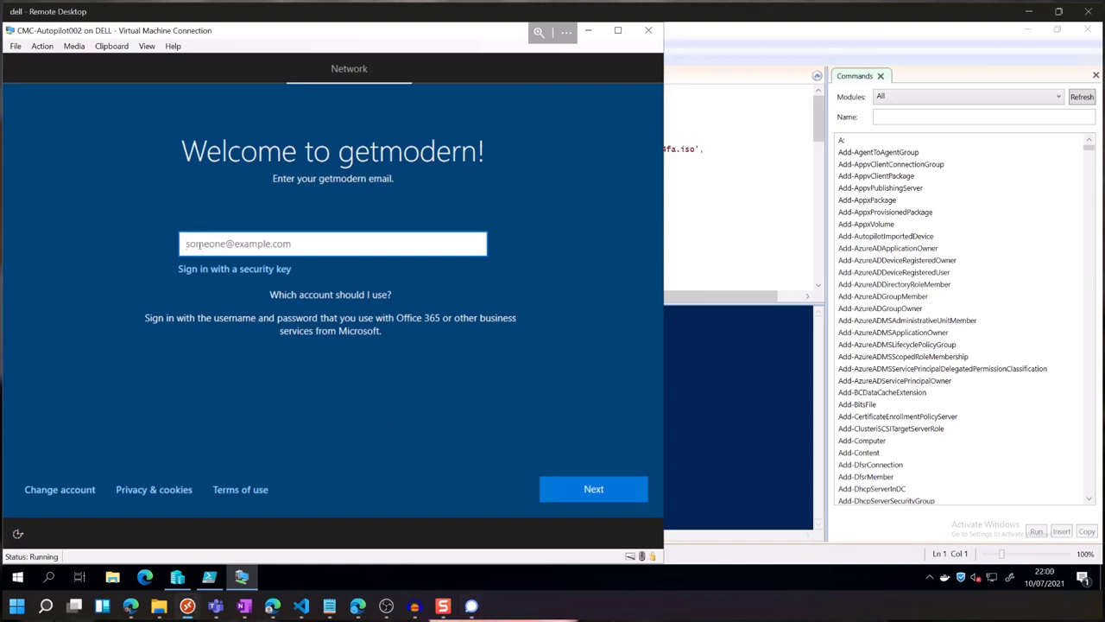
pyautogui.press('Return')
pyautogui.press('Return')
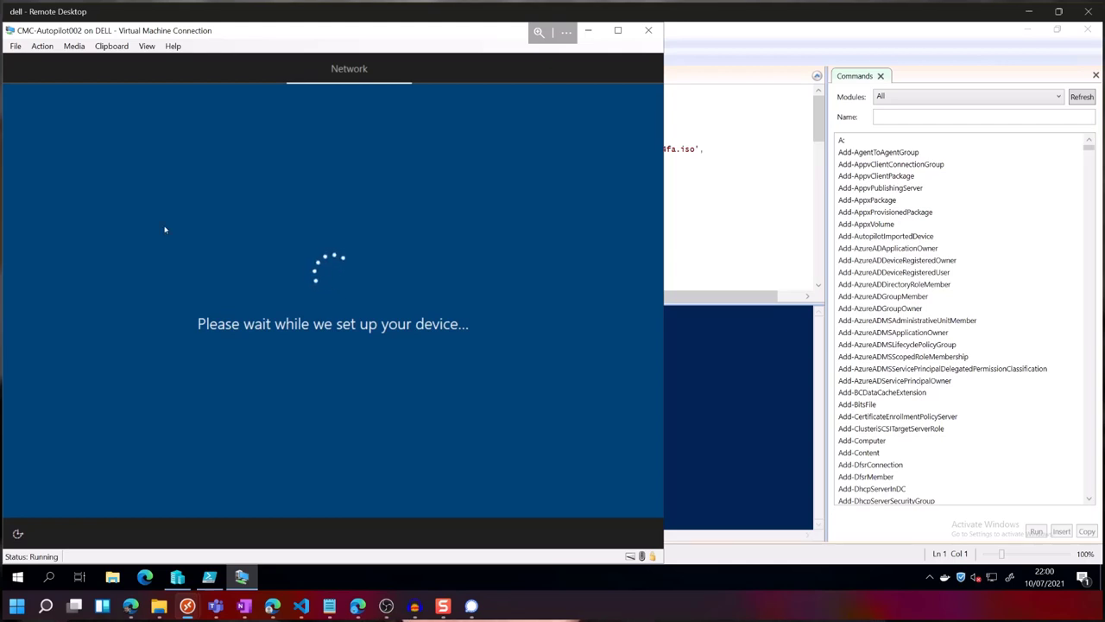
pyautogui.click(18, 46)
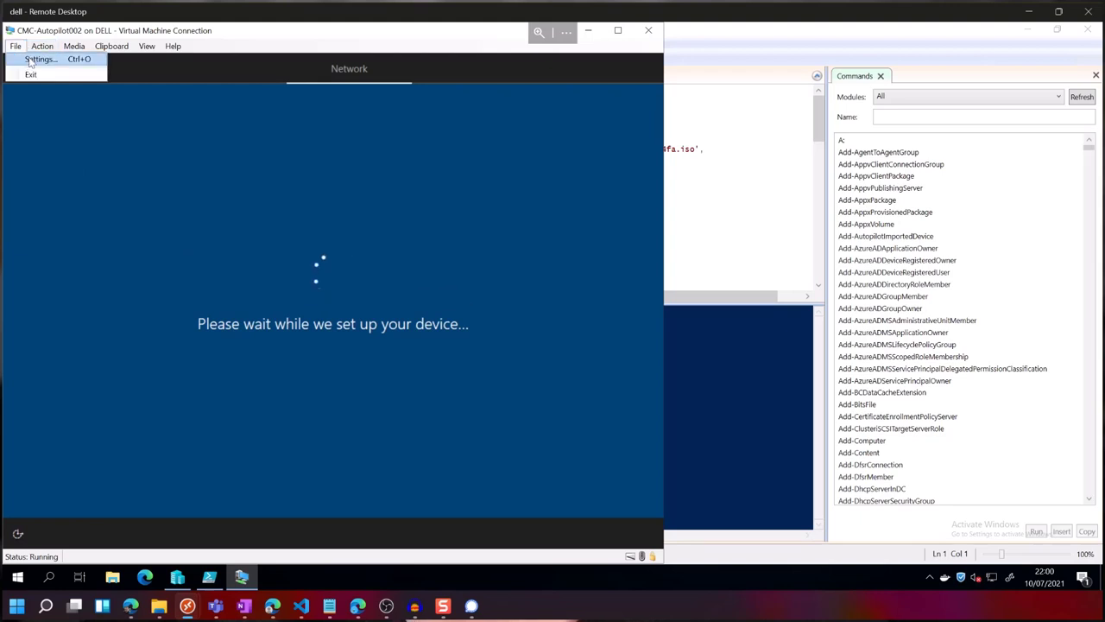
# Keep the existing adapter on Wired (Home), add a second adapter on HYD-CorpNet, and apply.
pyautogui.click(34, 54)
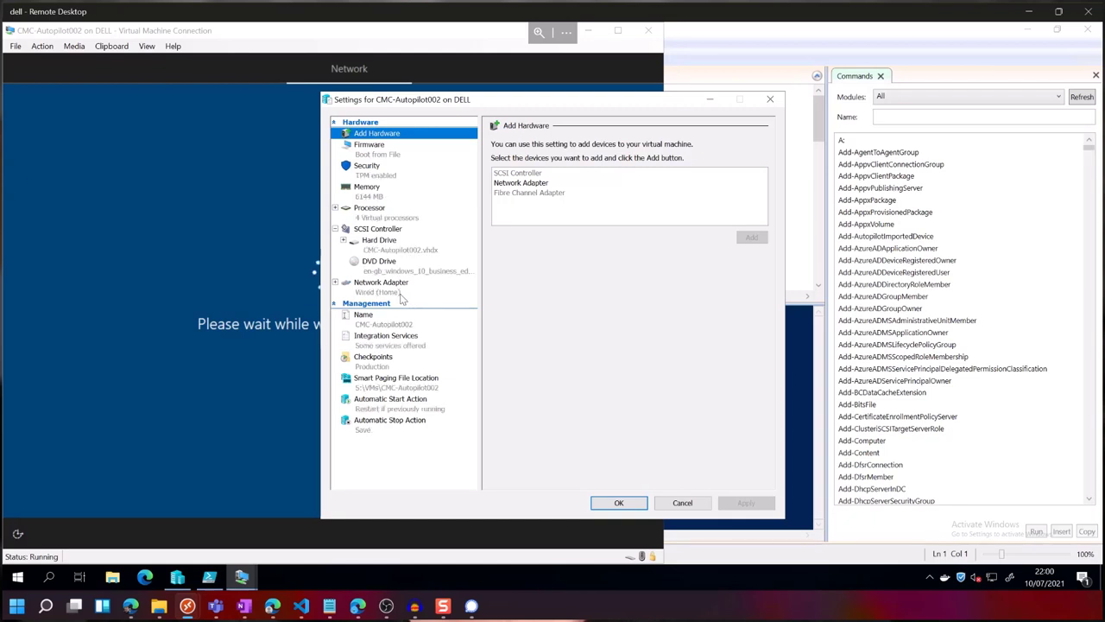
pyautogui.click(398, 292)
pyautogui.click(520, 170)
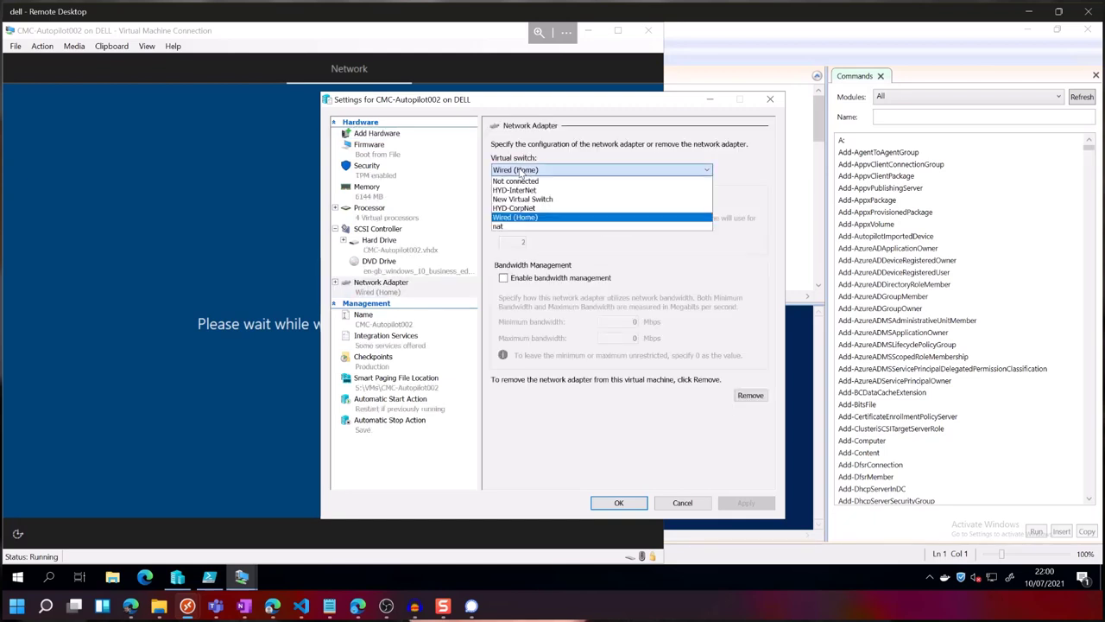
pyautogui.click(520, 173)
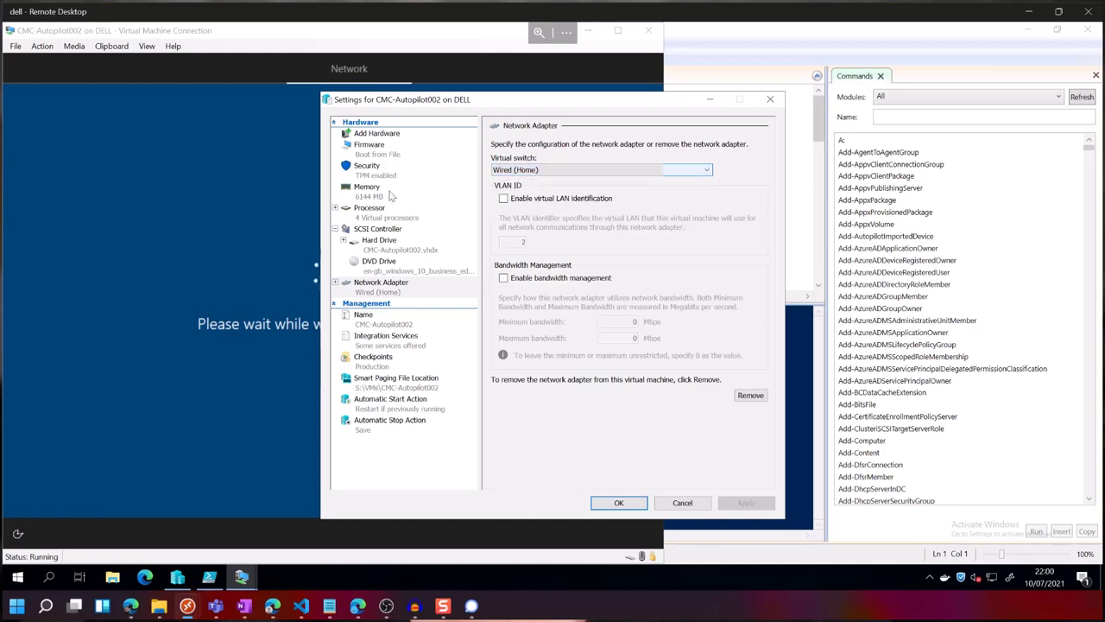
pyautogui.click(386, 136)
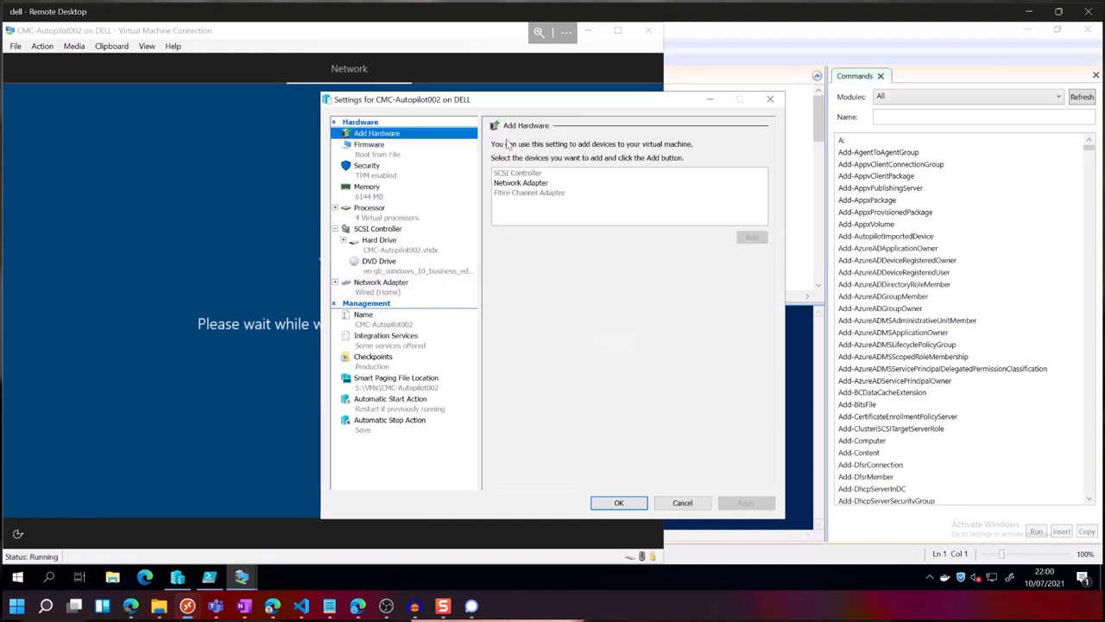
pyautogui.click(521, 182)
pyautogui.click(749, 237)
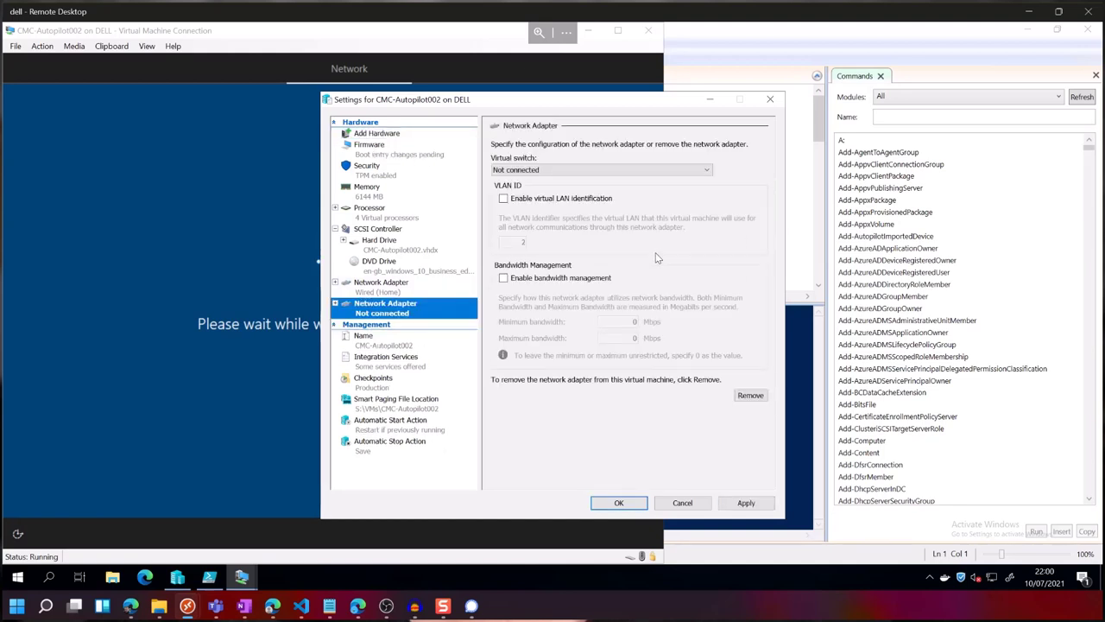
pyautogui.click(577, 170)
pyautogui.click(547, 209)
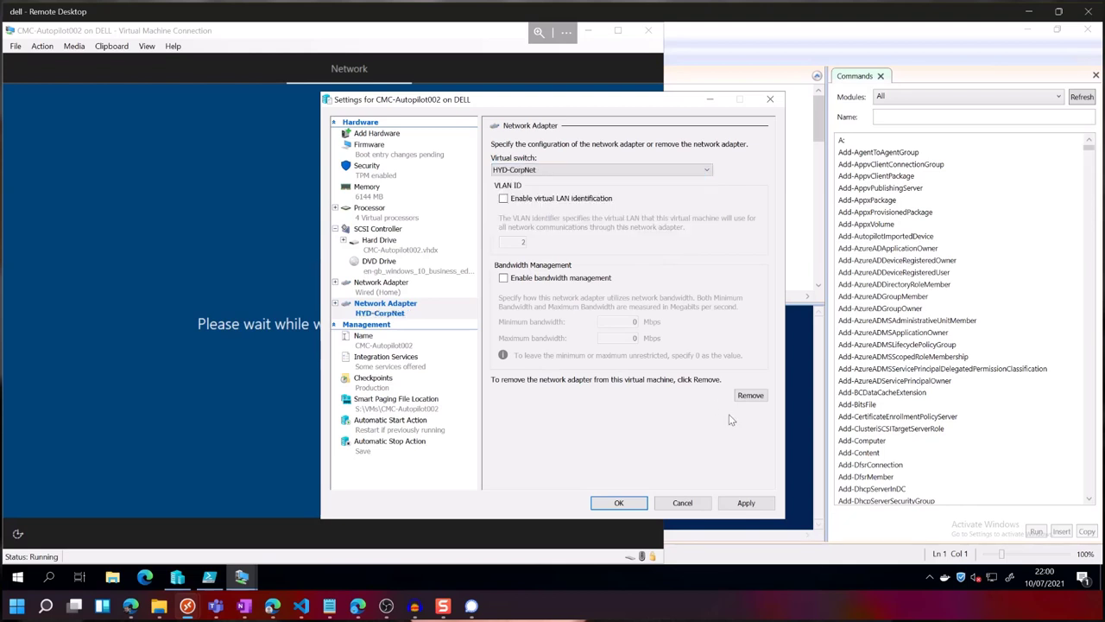
pyautogui.click(734, 505)
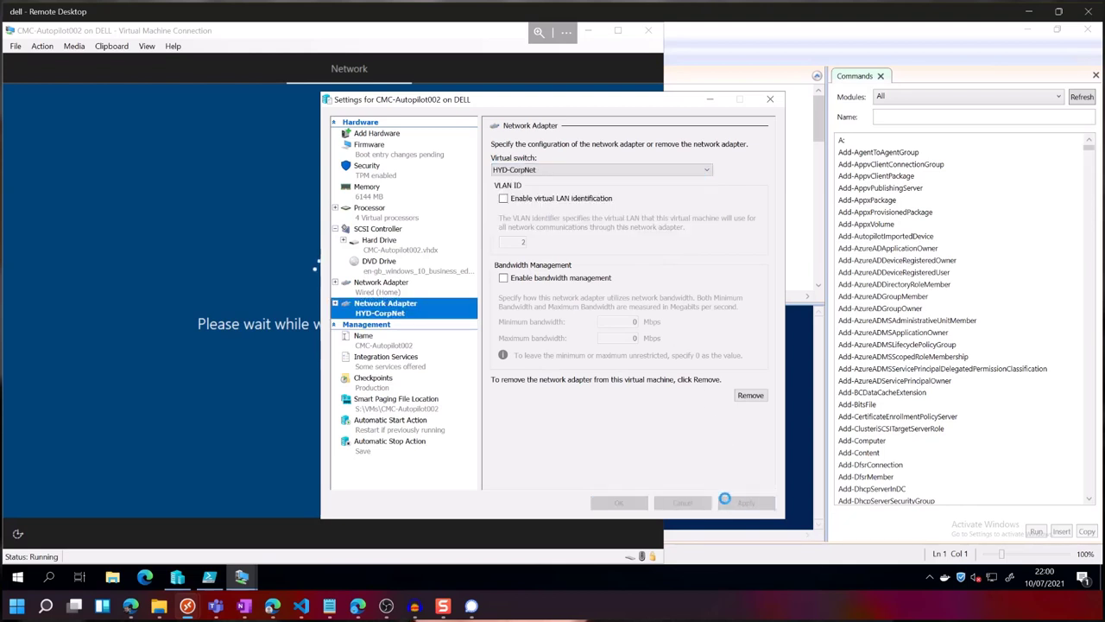
# Confirm the CMC-Autopilot002 settings with OK and let device setup continue.
pyautogui.click(619, 504)
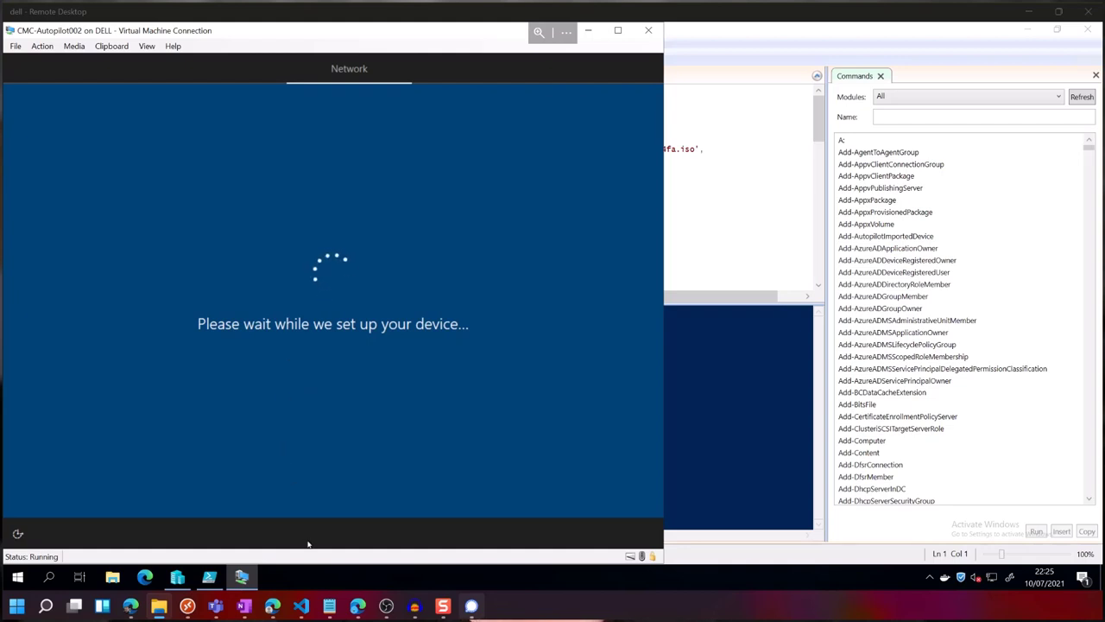
# On dc1, refresh the Autopilot Computers OU to show HYB-WGBJLT5LWPI, then minimize dc1 to view the VM.
pyautogui.moveTo(188, 607)
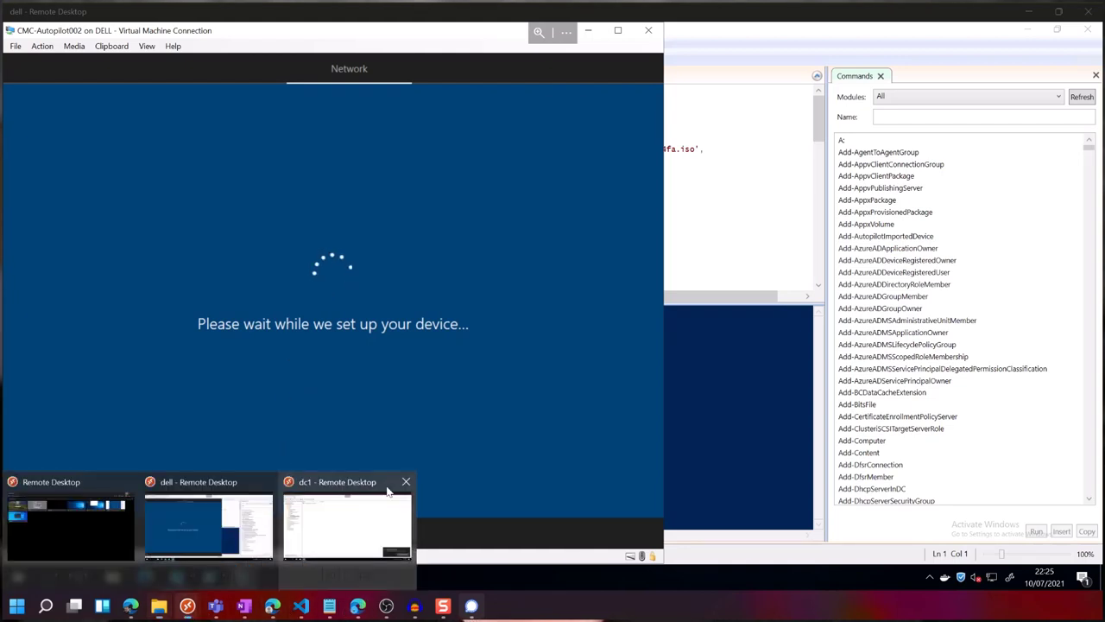
pyautogui.click(345, 525)
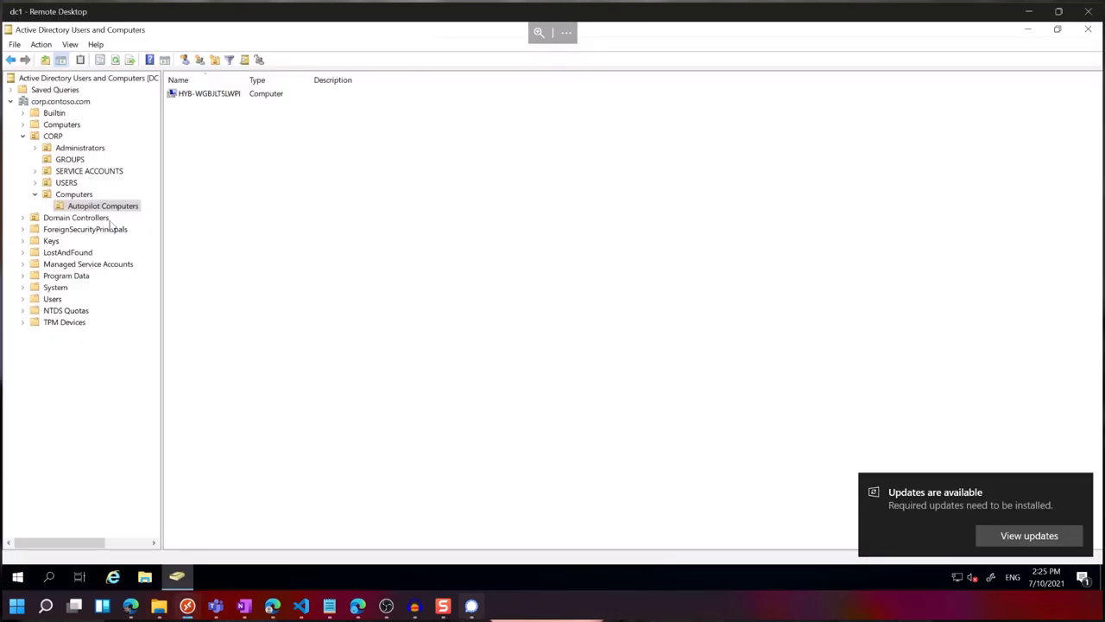
pyautogui.click(95, 206)
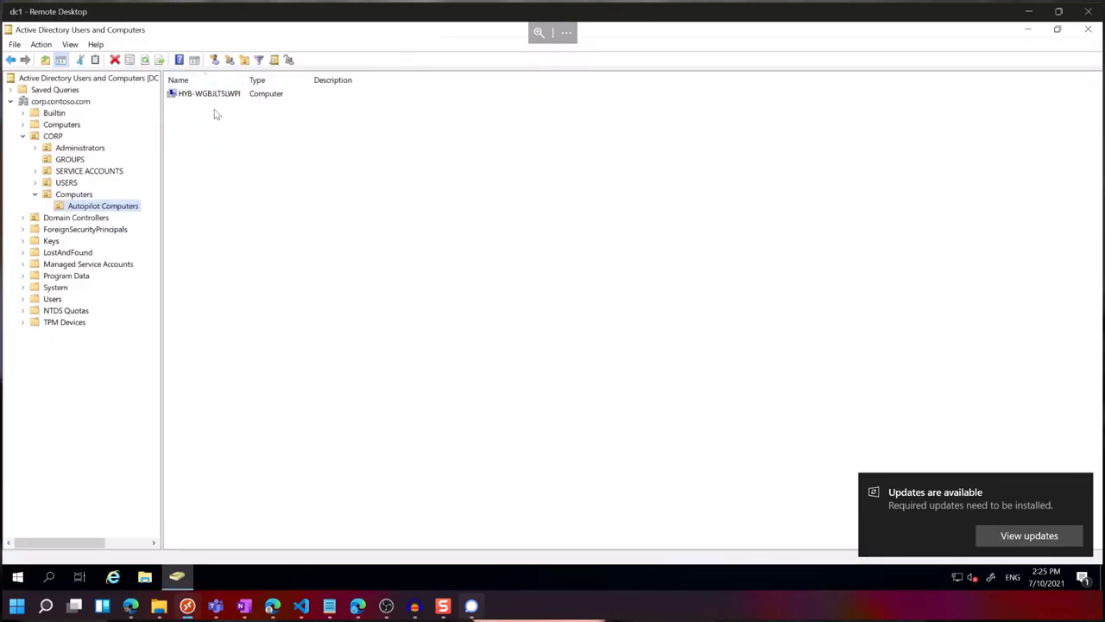
pyautogui.click(146, 60)
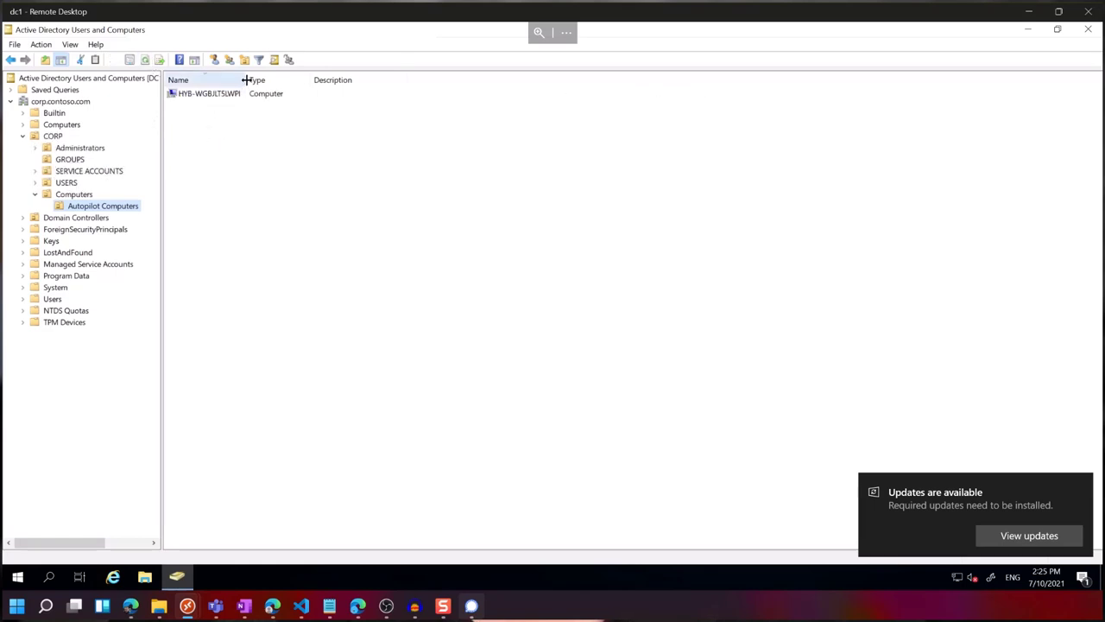
pyautogui.moveTo(247, 79); pyautogui.dragTo(368, 79)
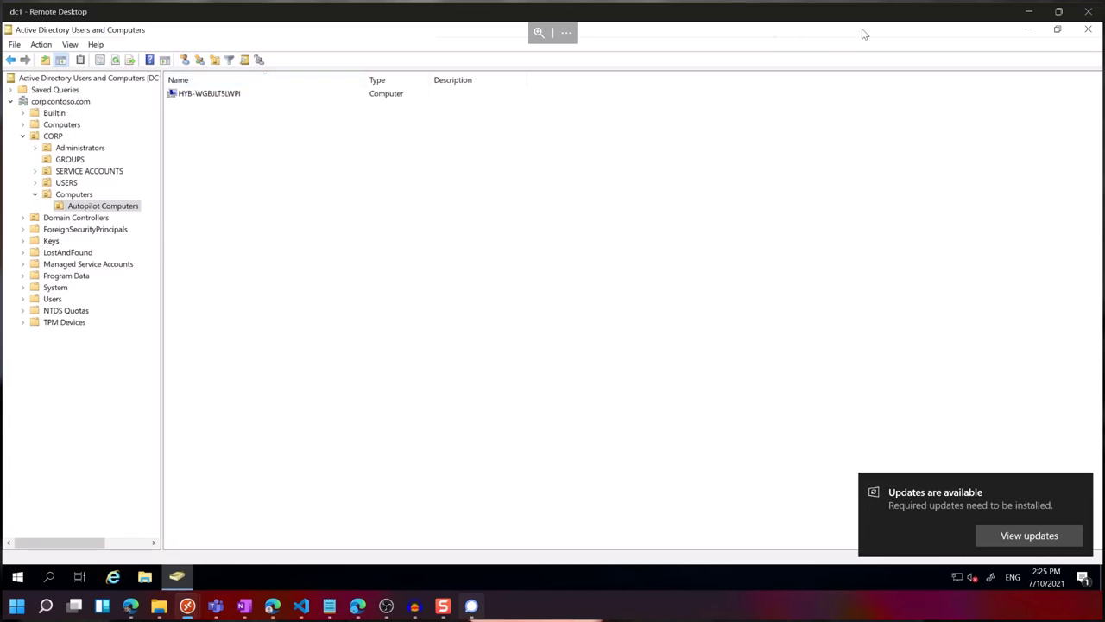
pyautogui.click(1027, 14)
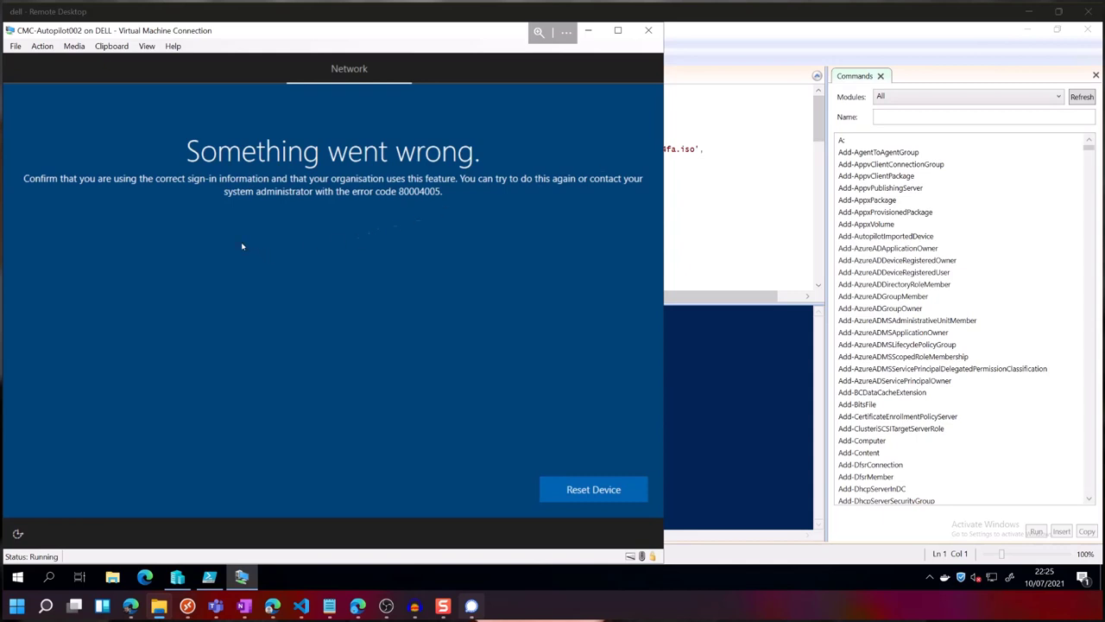